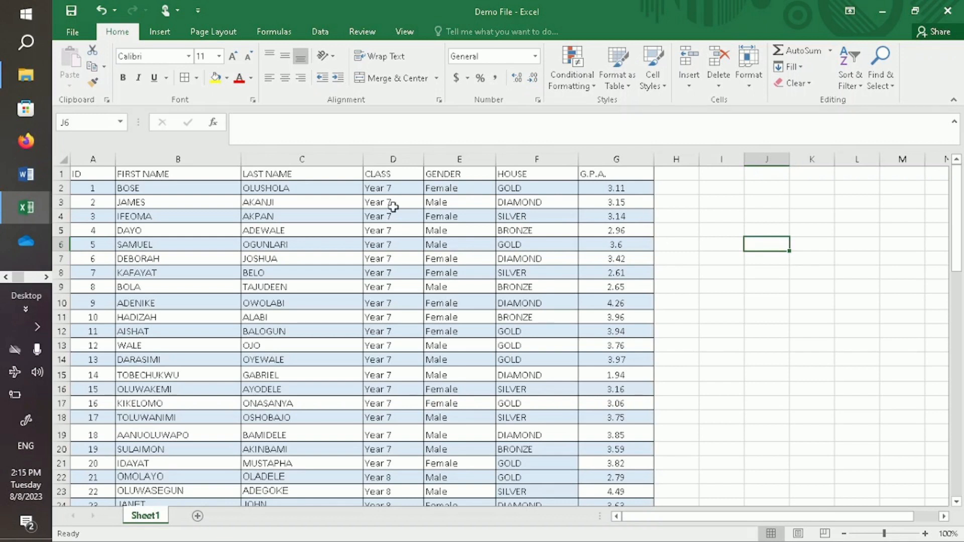
Create a pivot table on a new worksheet from the student data in Sheet1, range A1:G71.
{"action": "left_click", "coordinate": [178, 200]}
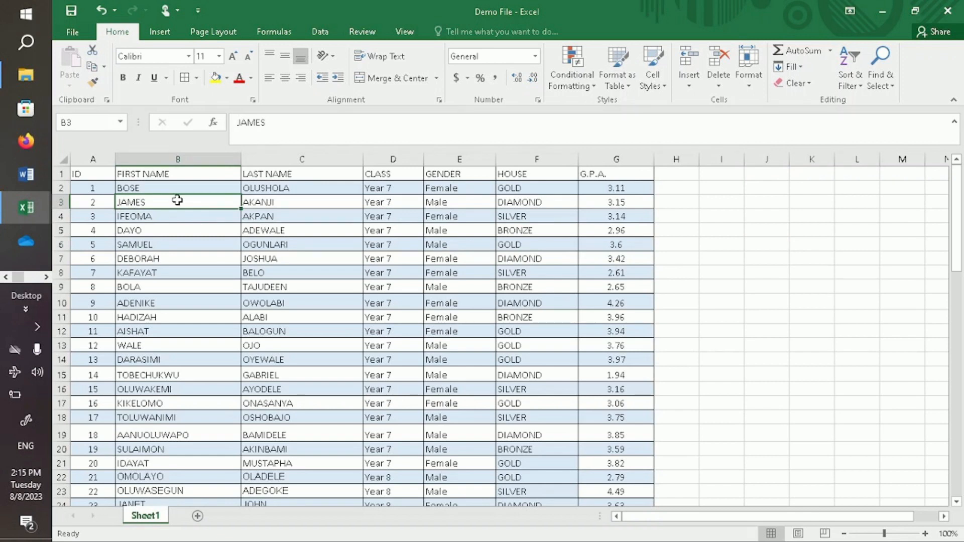
{"action": "key", "text": "ctrl+a"}
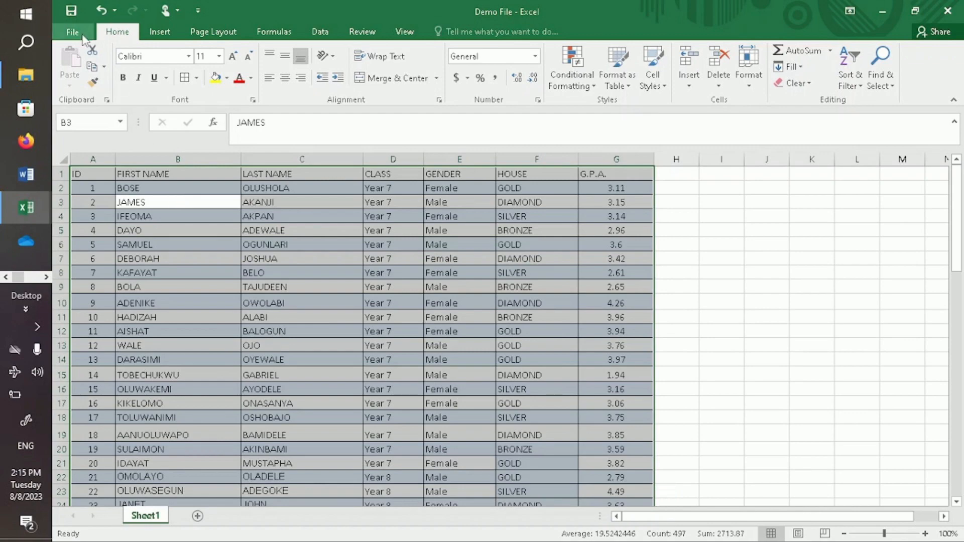
{"action": "left_click", "coordinate": [159, 33]}
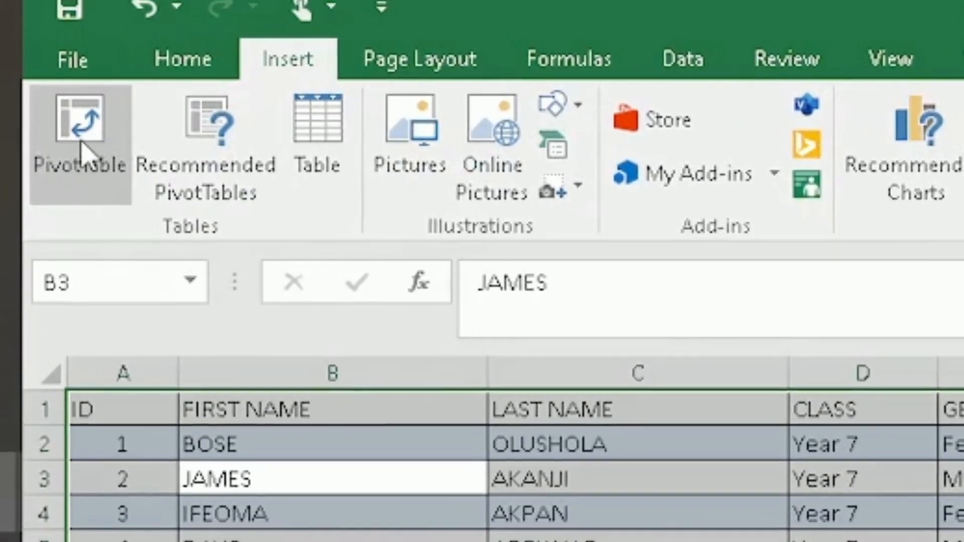
{"action": "left_click", "coordinate": [81, 151]}
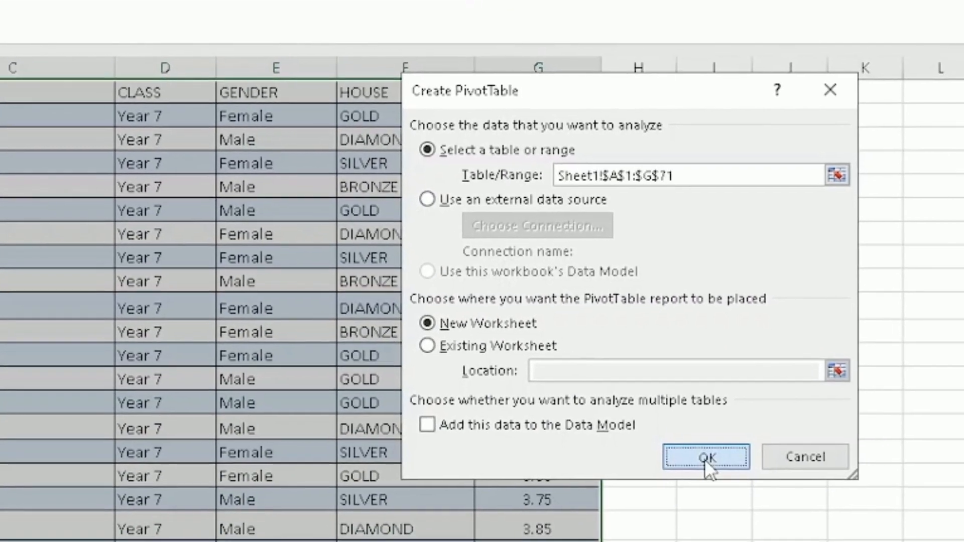
{"action": "left_click", "coordinate": [708, 458]}
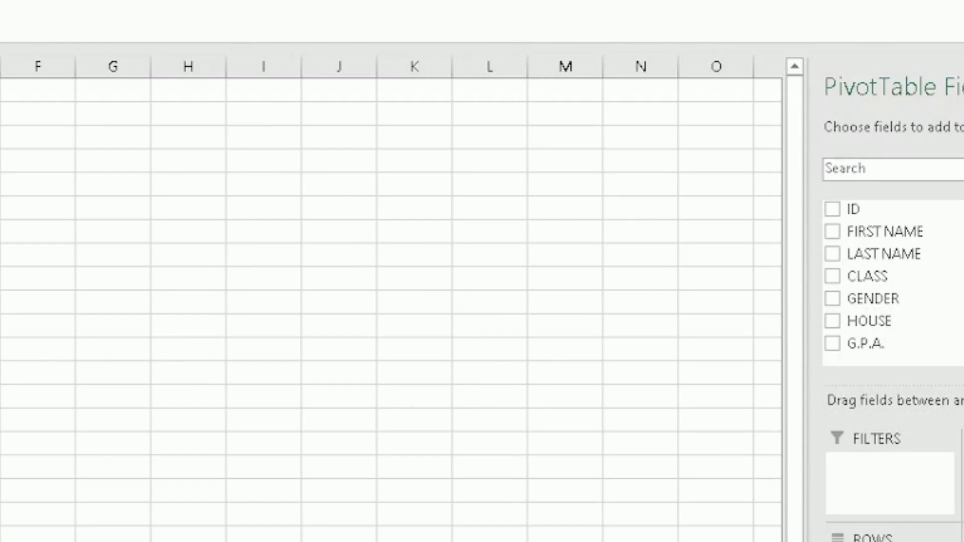
{"action": "key", "text": "ctrl+Page_Down"}
{"action": "key", "text": "ctrl+Page_Up"}
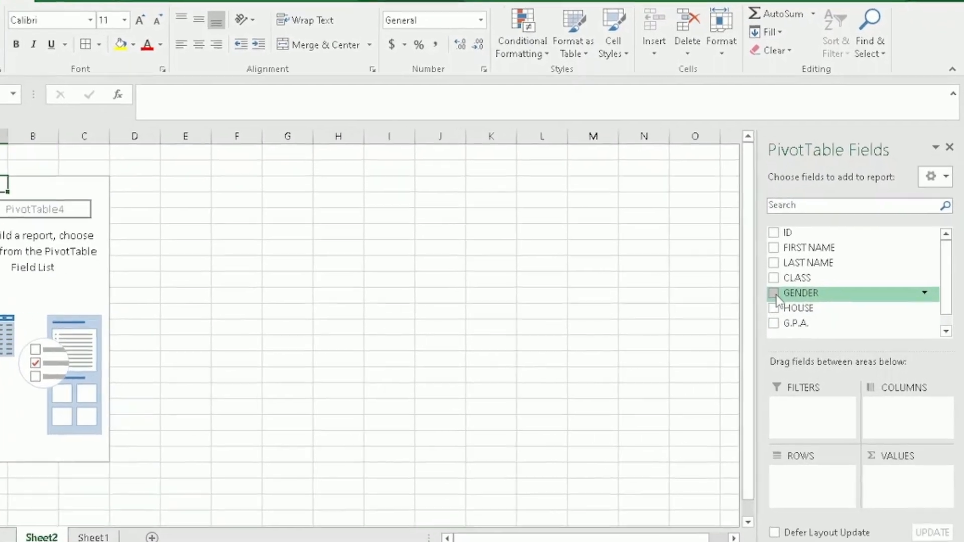
Add GENDER to the pivot table's rows and place G.P.A. in the values area.
{"action": "left_click", "coordinate": [795, 299]}
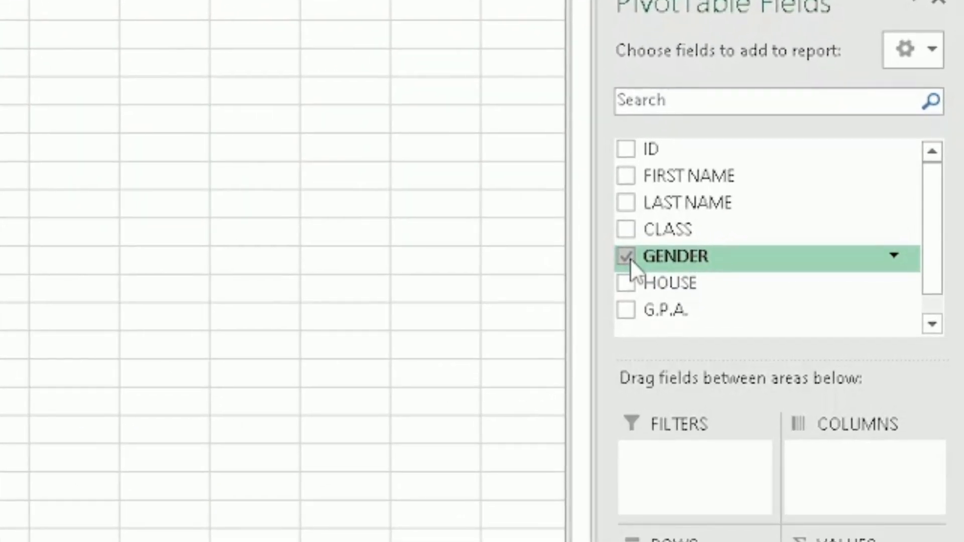
{"action": "left_click", "coordinate": [625, 314]}
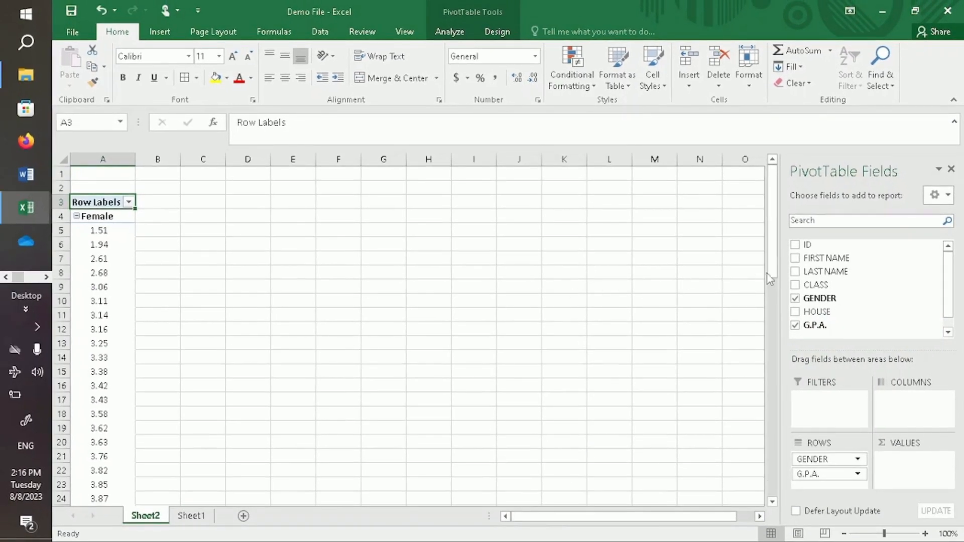
{"action": "left_click_drag", "start_coordinate": [772, 274], "coordinate": [766, 232]}
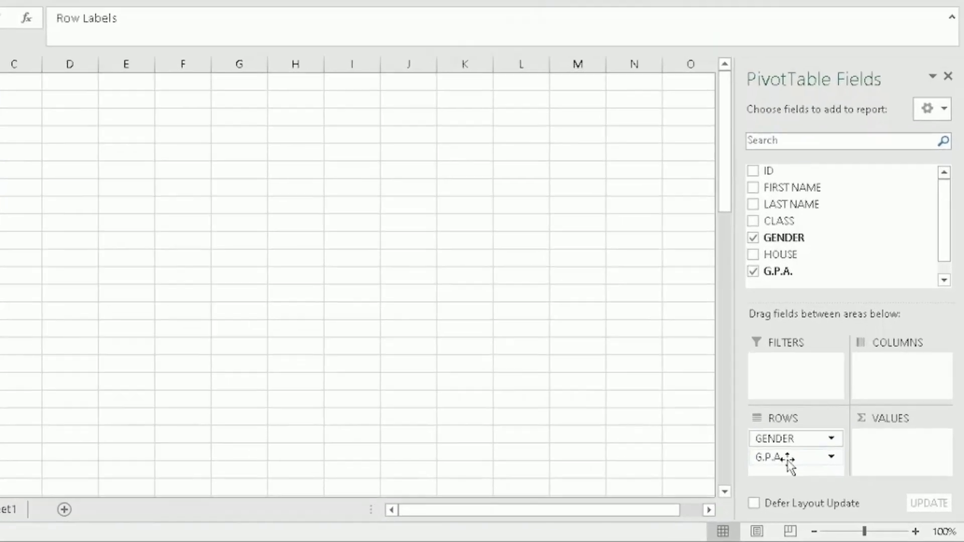
{"action": "left_click_drag", "start_coordinate": [787, 458], "coordinate": [877, 446]}
{"action": "left_click_drag", "start_coordinate": [809, 366], "coordinate": [809, 366]}
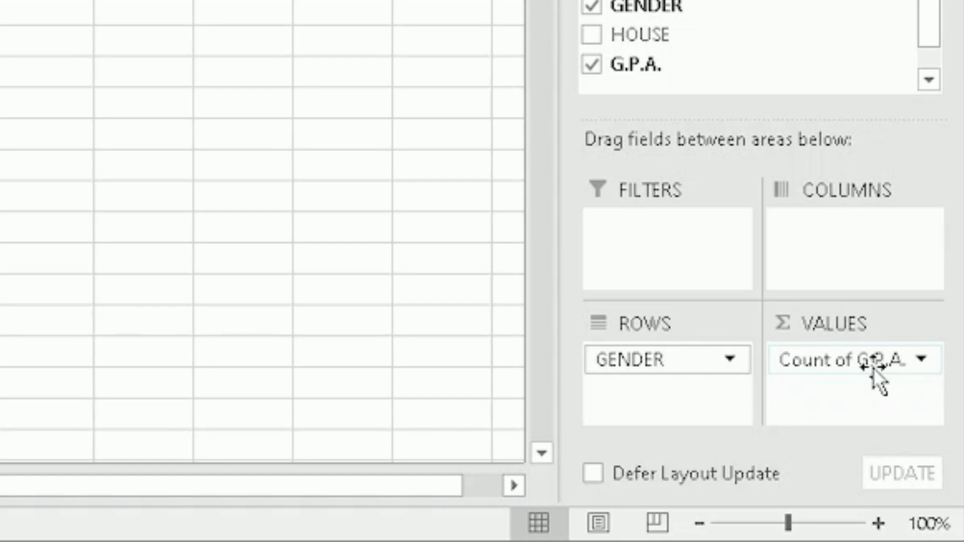
Change the G.P.A. value field to summarize by Average.
{"action": "left_click", "coordinate": [922, 360]}
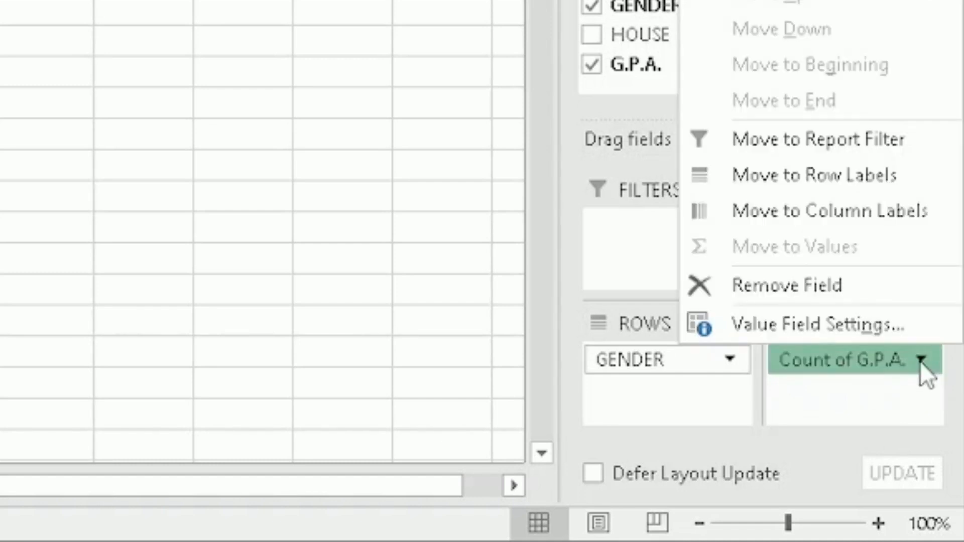
{"action": "left_click", "coordinate": [832, 325]}
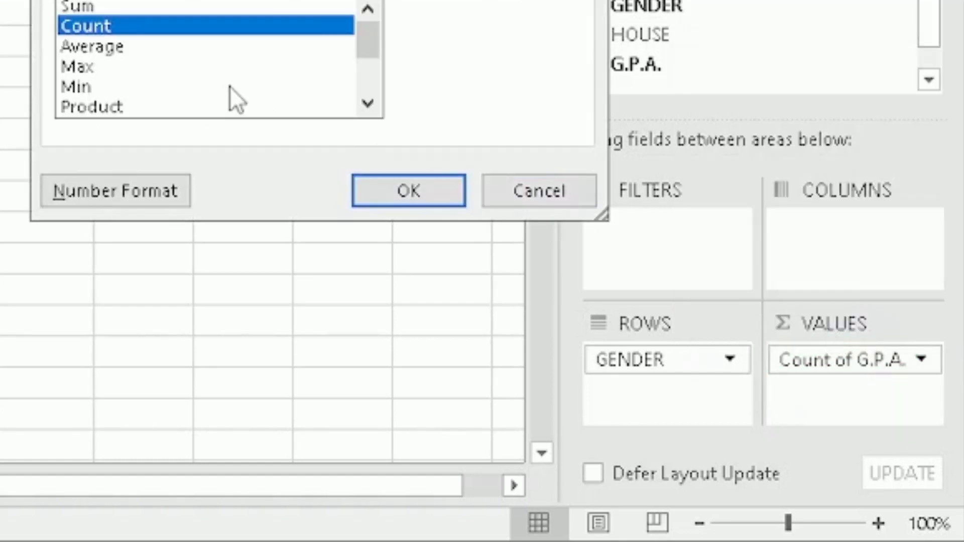
{"action": "left_click", "coordinate": [89, 47]}
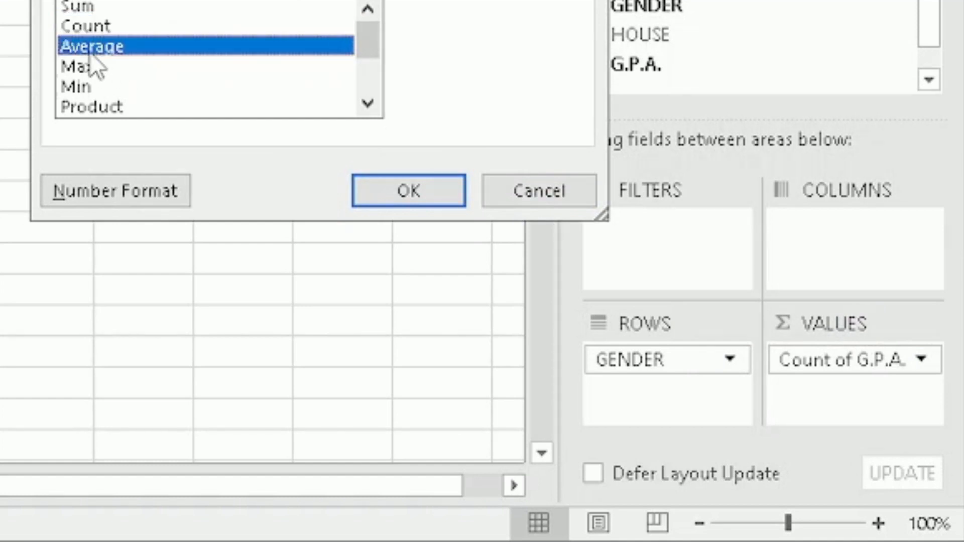
{"action": "left_click", "coordinate": [391, 192]}
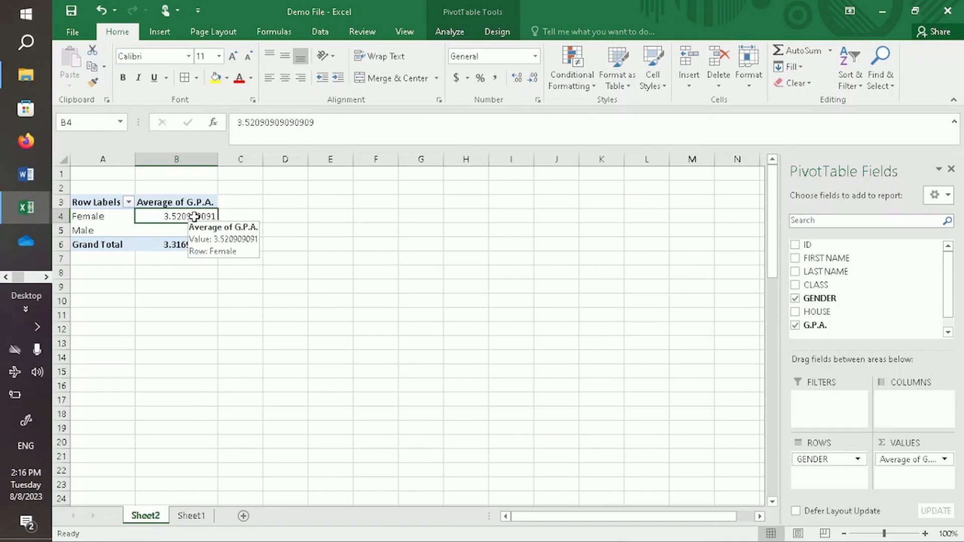
Reduce the Female and Male average G.P.A. values to two decimal places.
{"action": "key", "text": "shift+Down"}
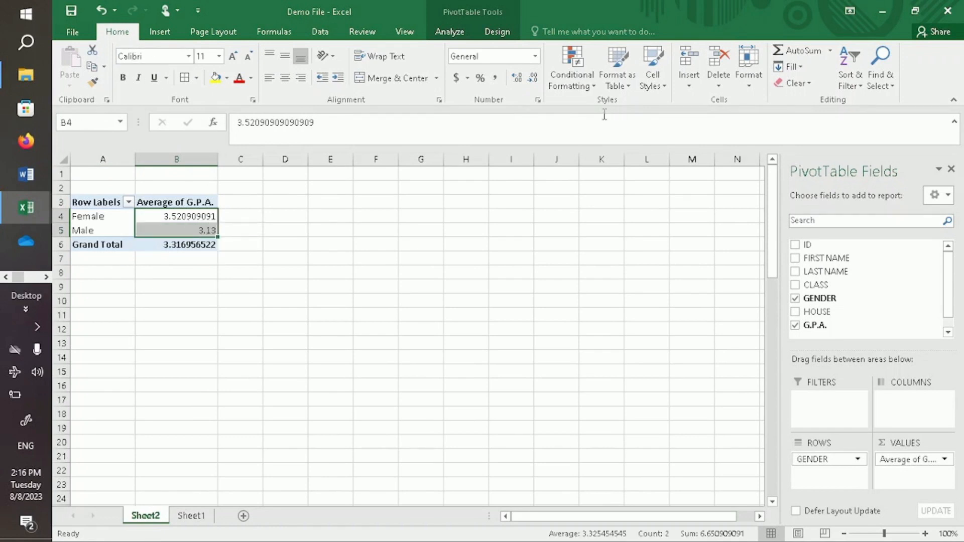
{"action": "left_click", "coordinate": [533, 82]}
{"action": "left_click", "coordinate": [532, 81]}
{"action": "left_click", "coordinate": [533, 82]}
{"action": "left_click", "coordinate": [533, 82]}
{"action": "left_click", "coordinate": [533, 82]}
{"action": "left_click", "coordinate": [533, 82]}
{"action": "left_click", "coordinate": [533, 82]}
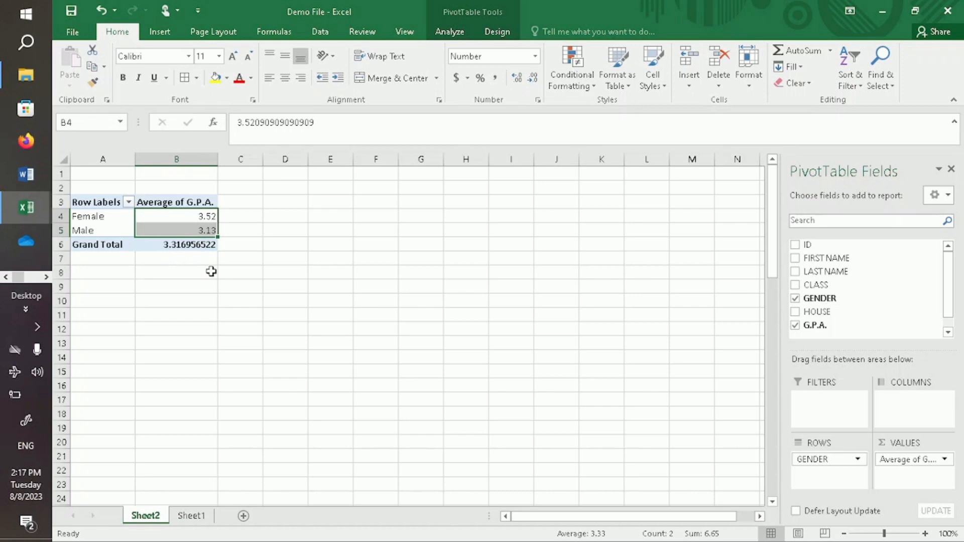
Insert a 3-D Pie chart from the gender pivot table and enlarge it to fill the space beside the table.
{"action": "left_click", "coordinate": [105, 206]}
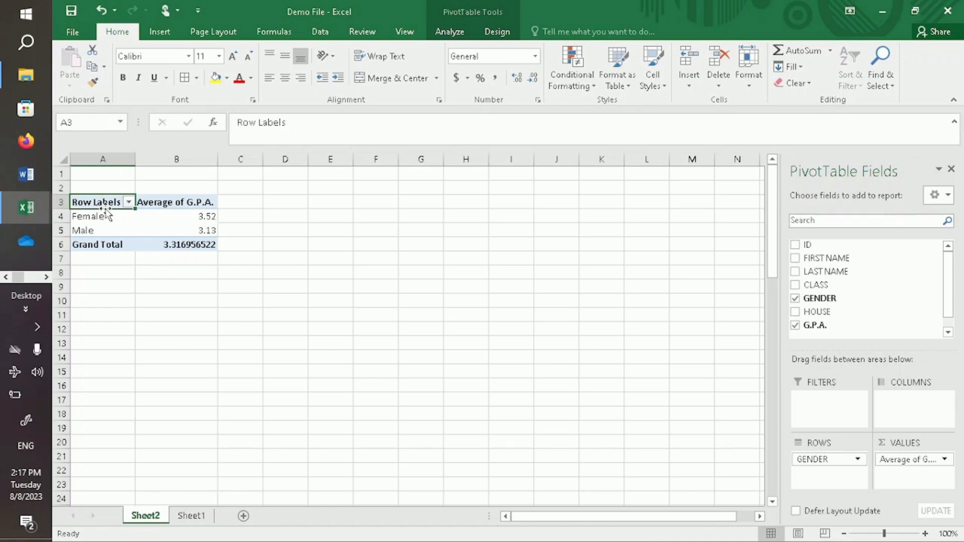
{"action": "left_click", "coordinate": [105, 209]}
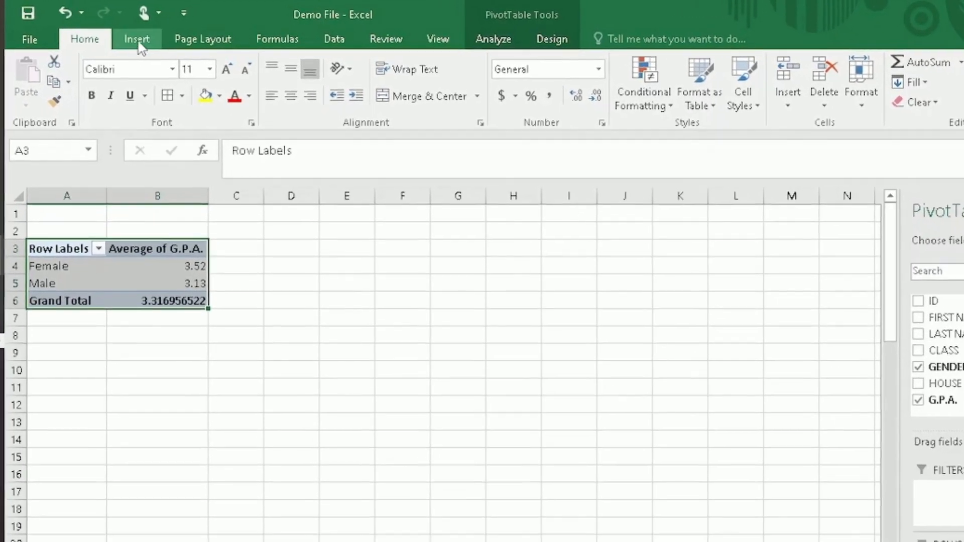
{"action": "left_click", "coordinate": [139, 41]}
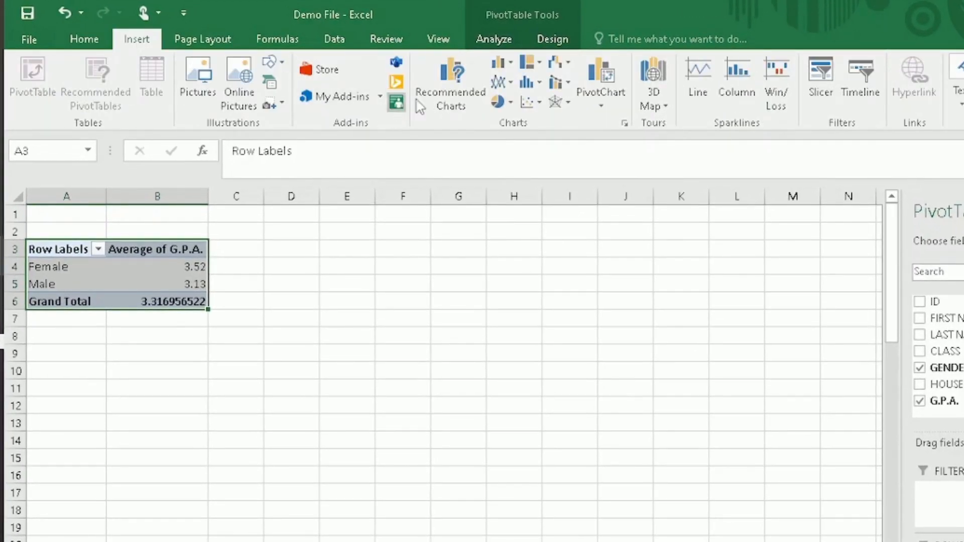
{"action": "left_click", "coordinate": [442, 80]}
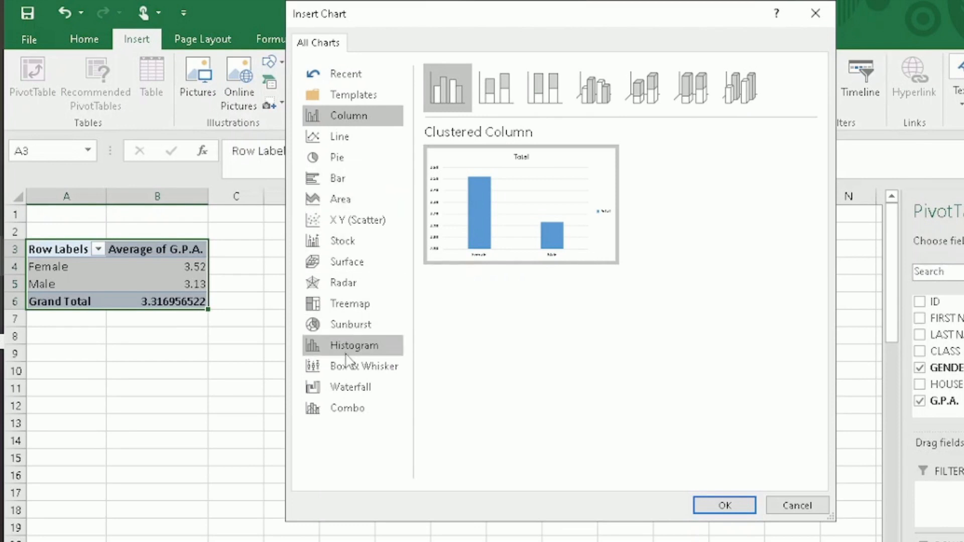
{"action": "left_click", "coordinate": [340, 160]}
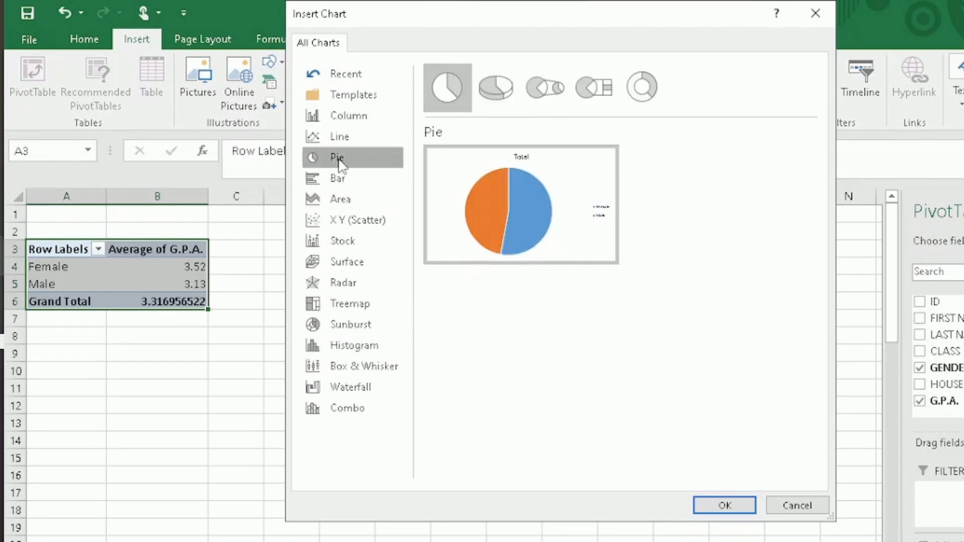
{"action": "left_click", "coordinate": [486, 85]}
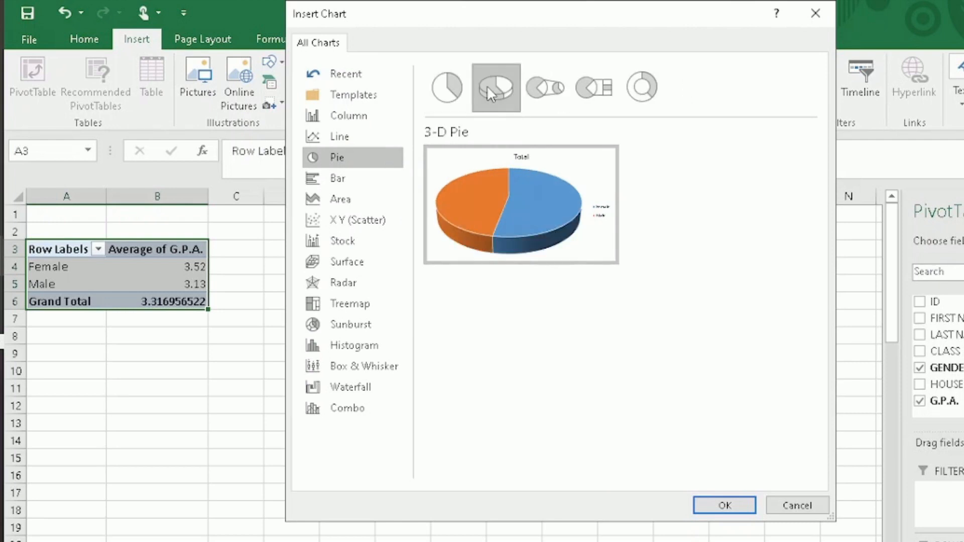
{"action": "left_click", "coordinate": [725, 506]}
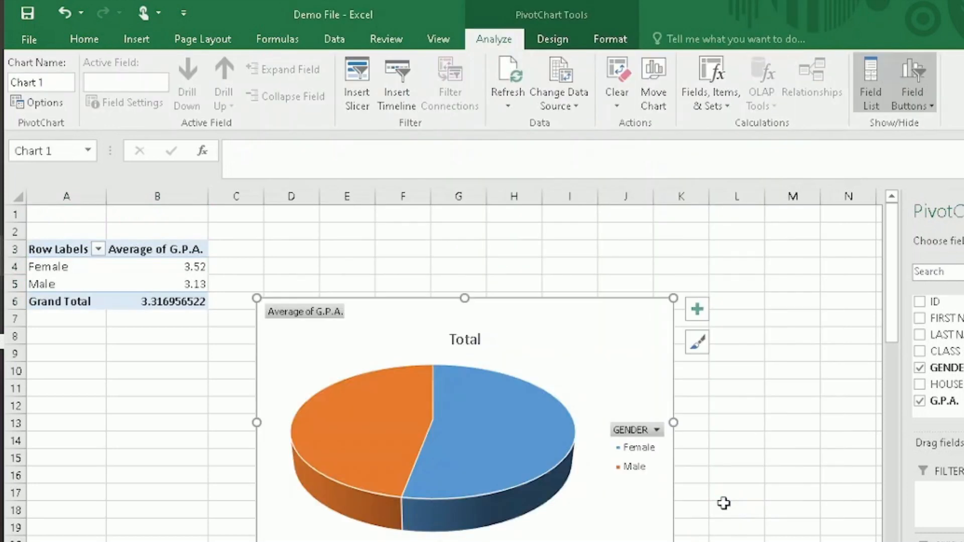
{"action": "left_click_drag", "start_coordinate": [673, 298], "coordinate": [759, 235]}
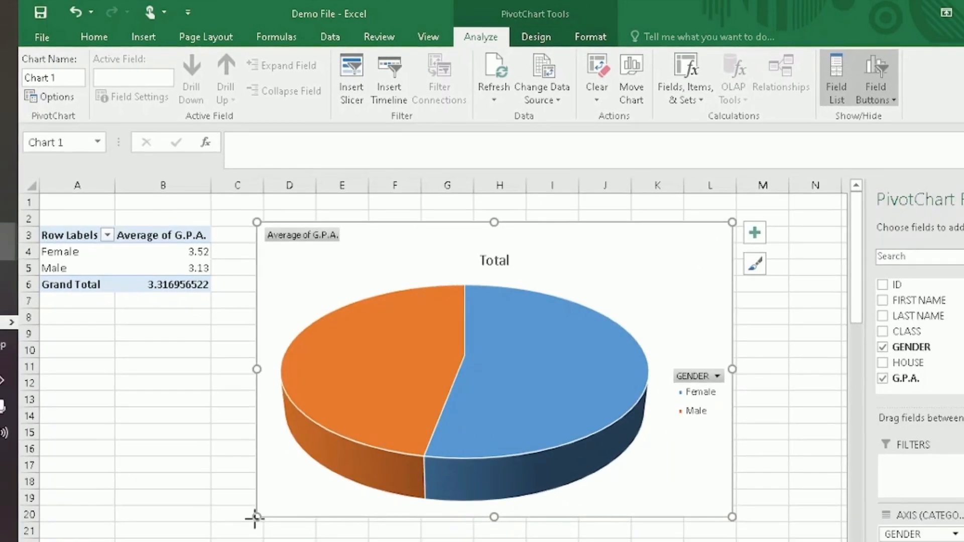
{"action": "left_click_drag", "start_coordinate": [257, 541], "coordinate": [233, 541]}
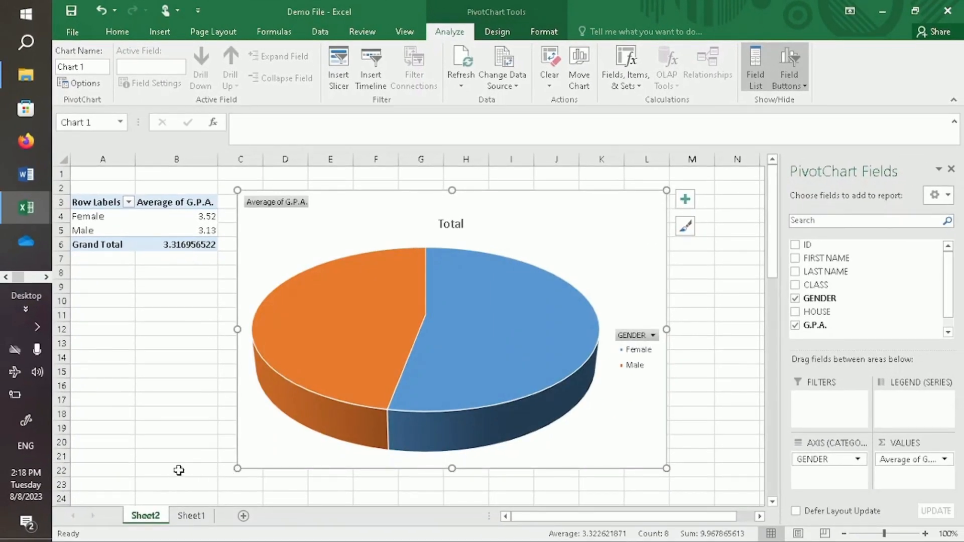
Rename the worksheet containing the pivot table and pie chart as GENDER.
{"action": "right_click", "coordinate": [149, 518]}
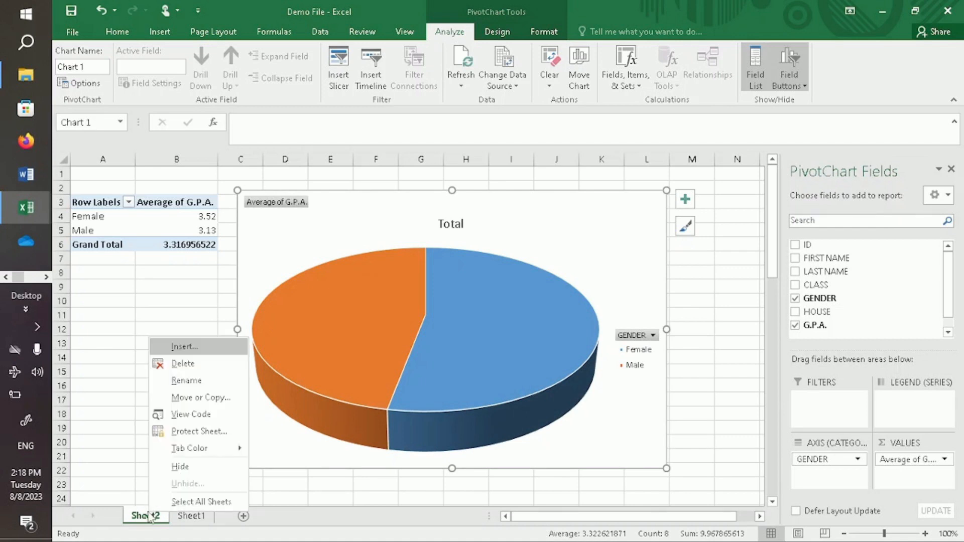
{"action": "left_click", "coordinate": [194, 381]}
{"action": "type", "text": "G"}
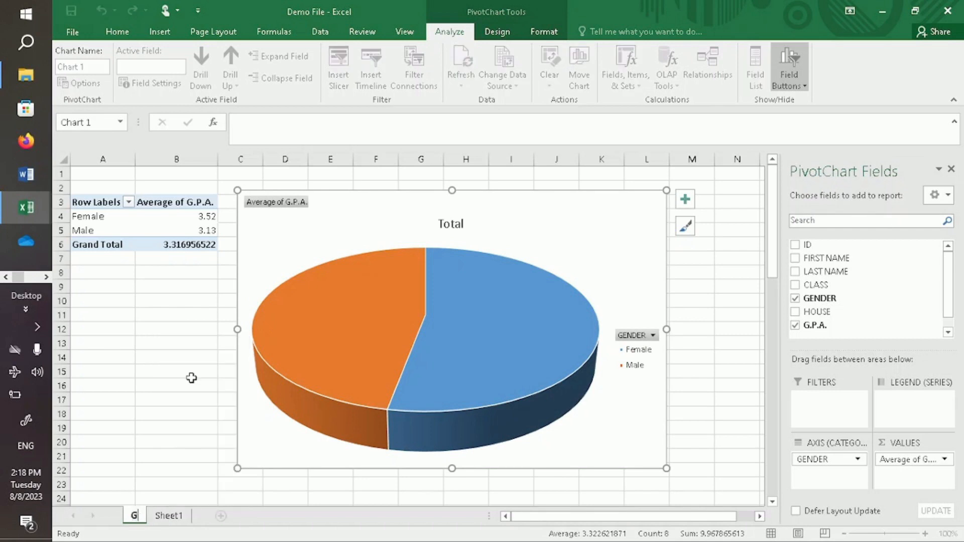
{"action": "type", "text": "ENDER"}
{"action": "key", "text": "Return"}
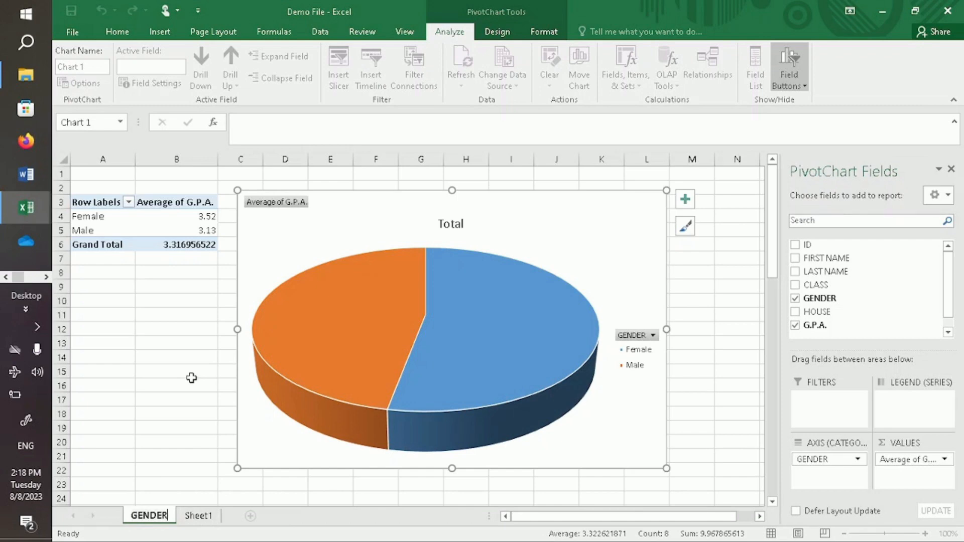
{"action": "left_click", "coordinate": [169, 401]}
Create a second pivot table on a new worksheet from the Sheet1 data range A1:G71.
{"action": "left_click", "coordinate": [202, 516]}
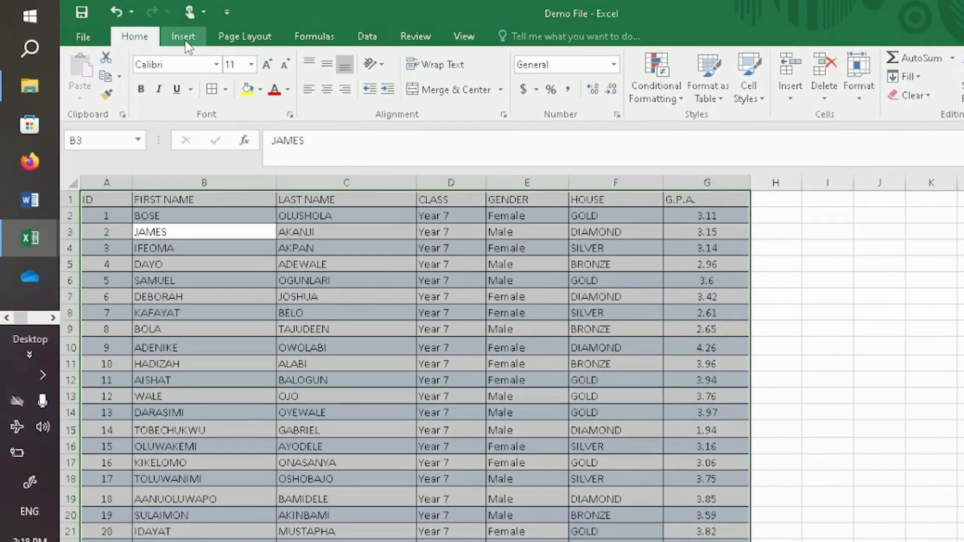
{"action": "left_click", "coordinate": [184, 40]}
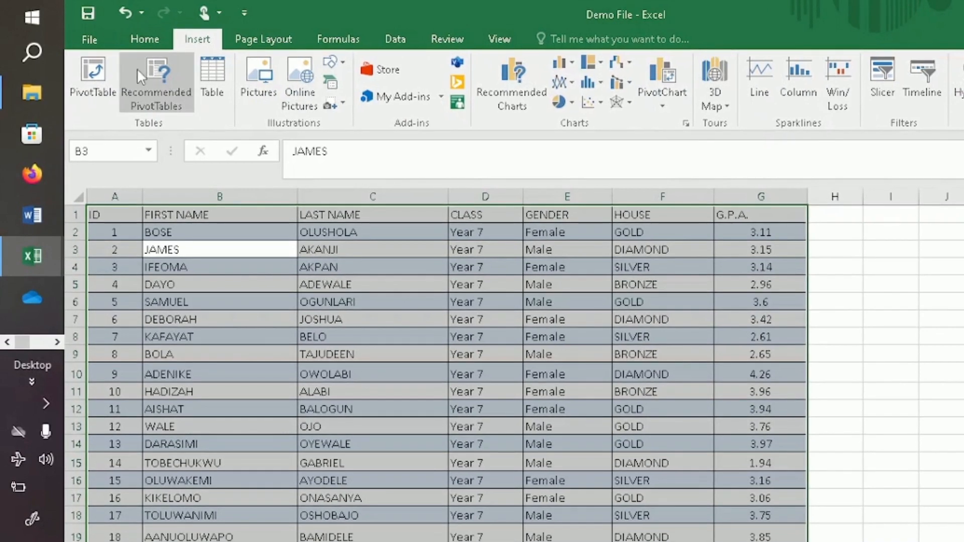
{"action": "left_click", "coordinate": [86, 71]}
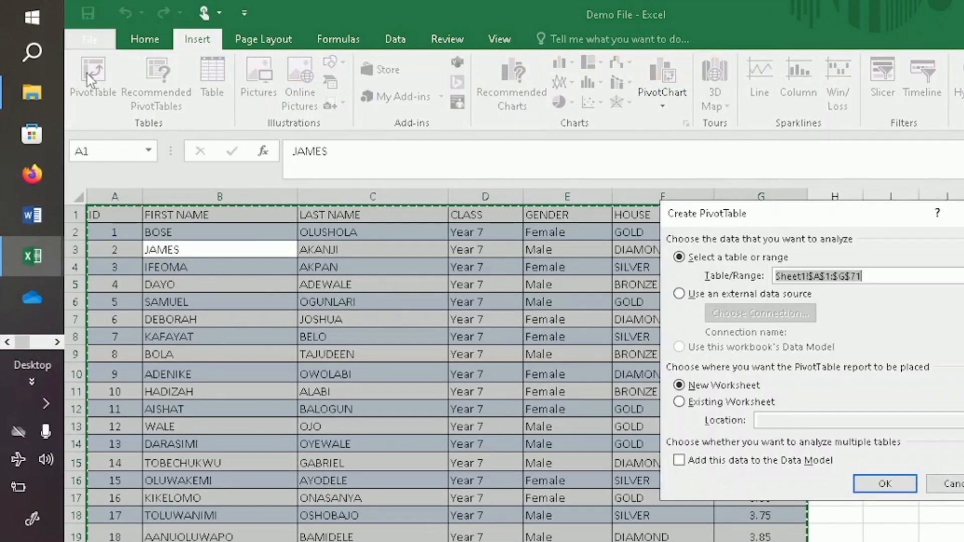
{"action": "left_click", "coordinate": [885, 484]}
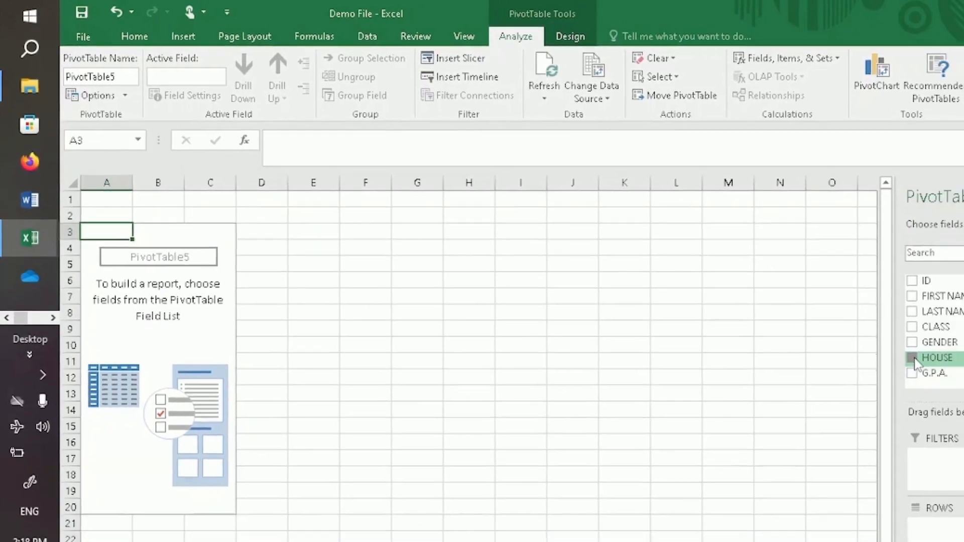
Add HOUSE to the new pivot table's rows and place G.P.A. in the values area.
{"action": "left_click", "coordinate": [913, 361]}
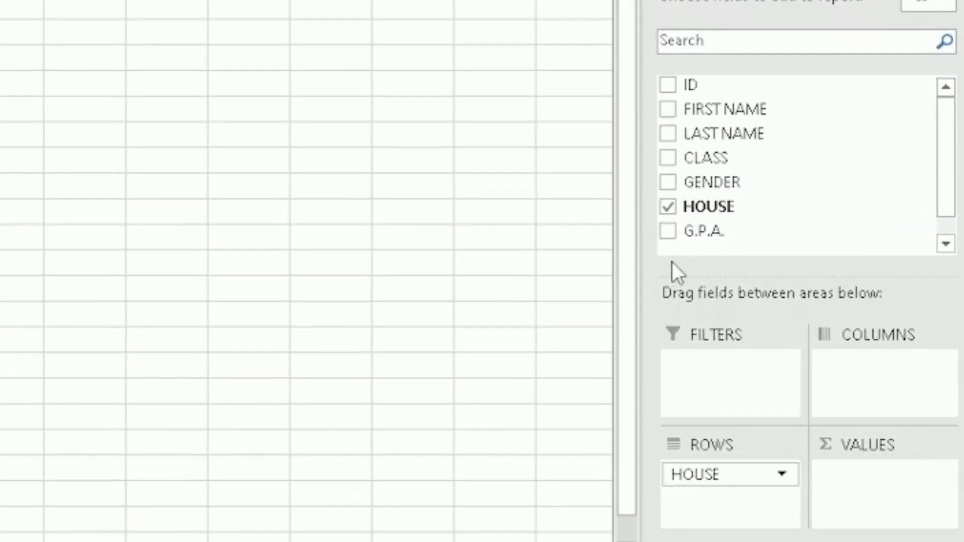
{"action": "left_click", "coordinate": [669, 232]}
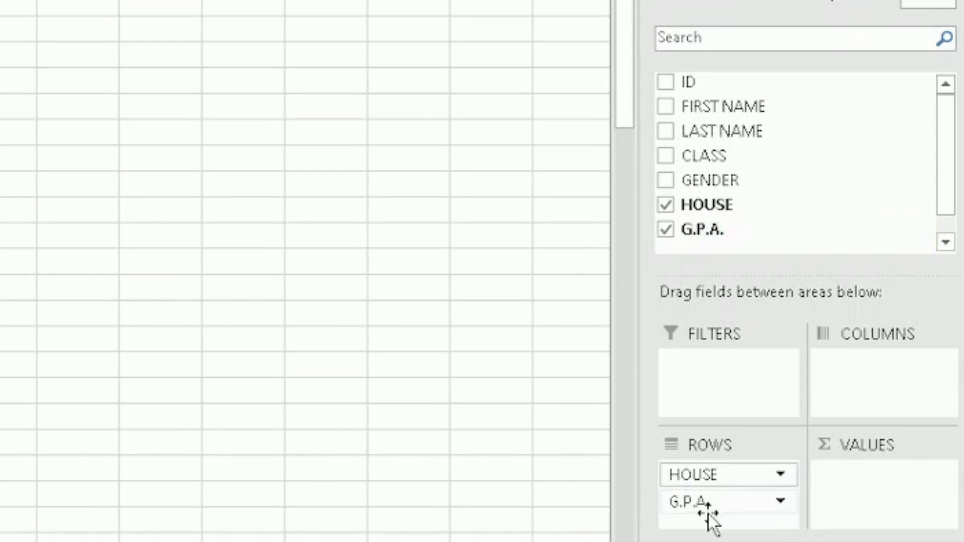
{"action": "left_click_drag", "start_coordinate": [706, 509], "coordinate": [845, 473]}
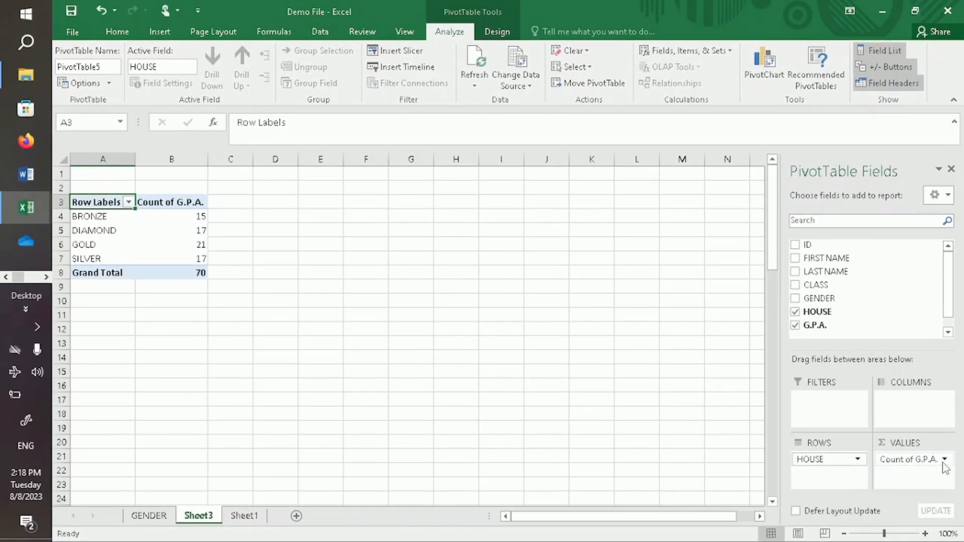
Summarize the house pivot table's G.P.A. values by Average.
{"action": "left_click", "coordinate": [943, 461]}
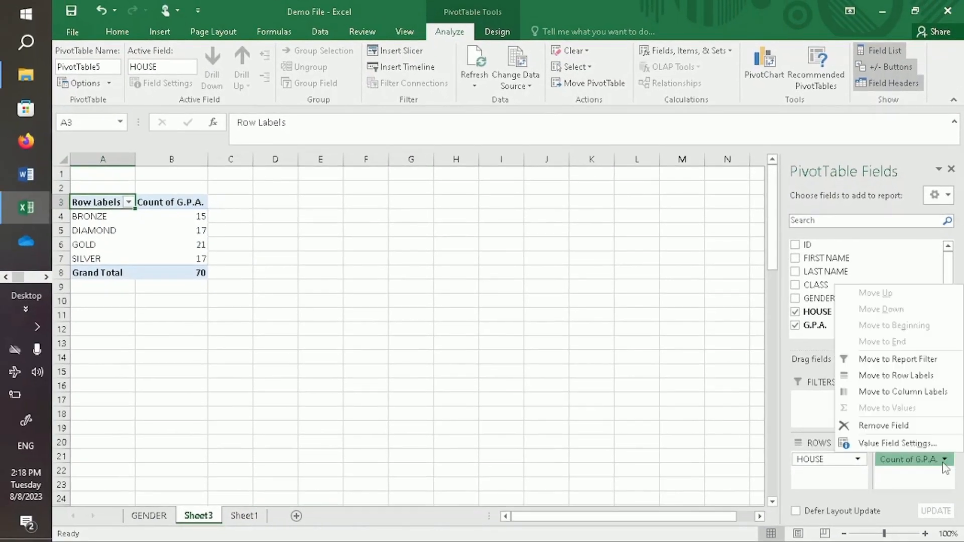
{"action": "left_click", "coordinate": [882, 446]}
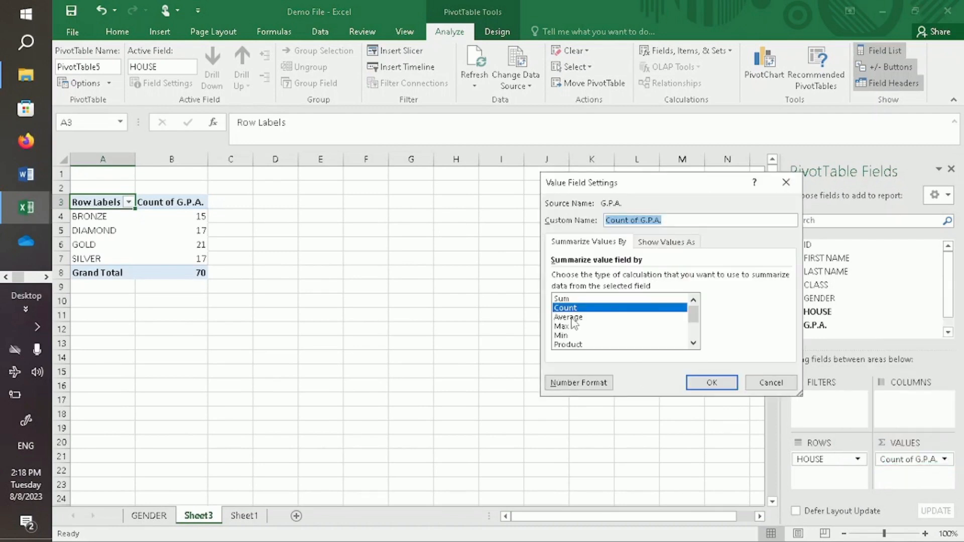
{"action": "left_click", "coordinate": [572, 318]}
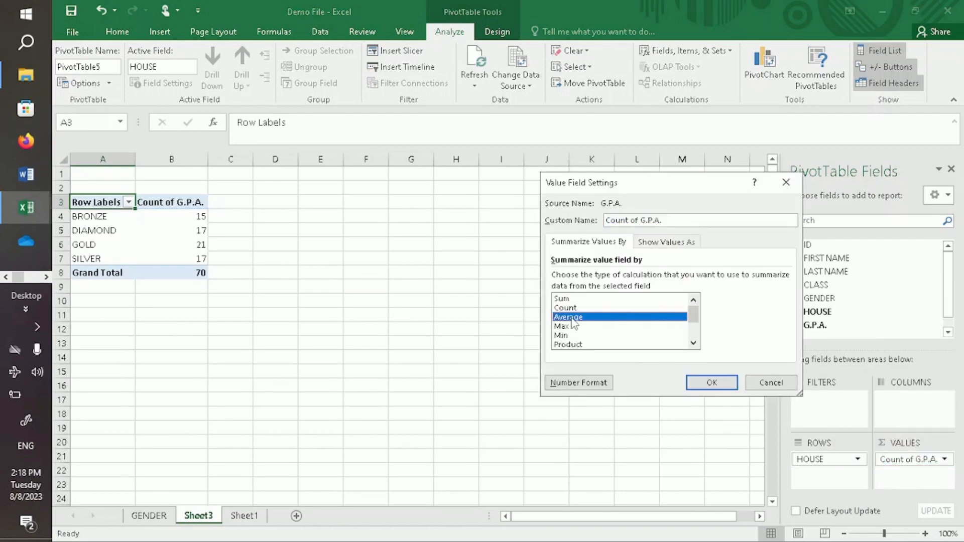
{"action": "left_click", "coordinate": [710, 385]}
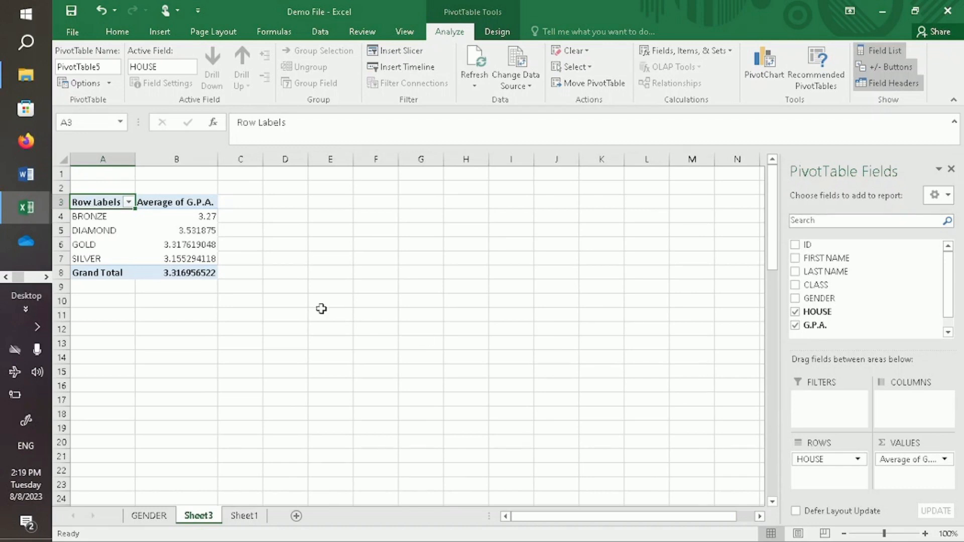
Format the four houses' average G.P.A. values in B4:B7 to two decimal places.
{"action": "left_click", "coordinate": [202, 217]}
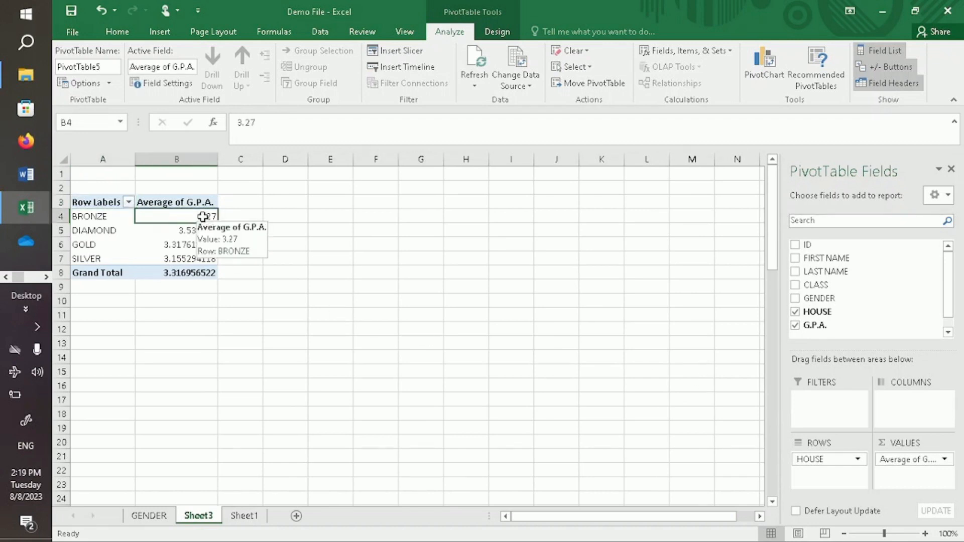
{"action": "key", "text": "shift+Down"}
{"action": "key", "text": "shift+Down"}
{"action": "key", "text": "shift+Down"}
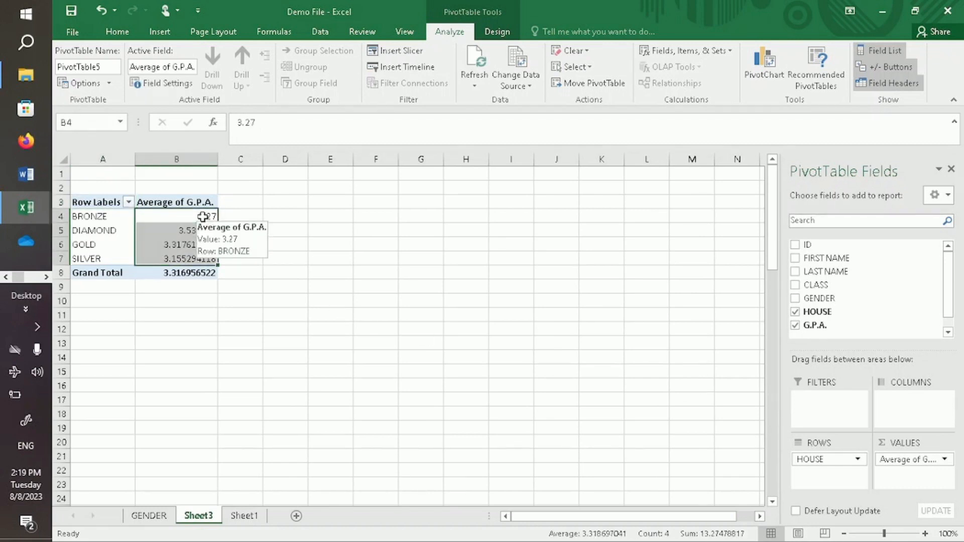
{"action": "left_click", "coordinate": [114, 33]}
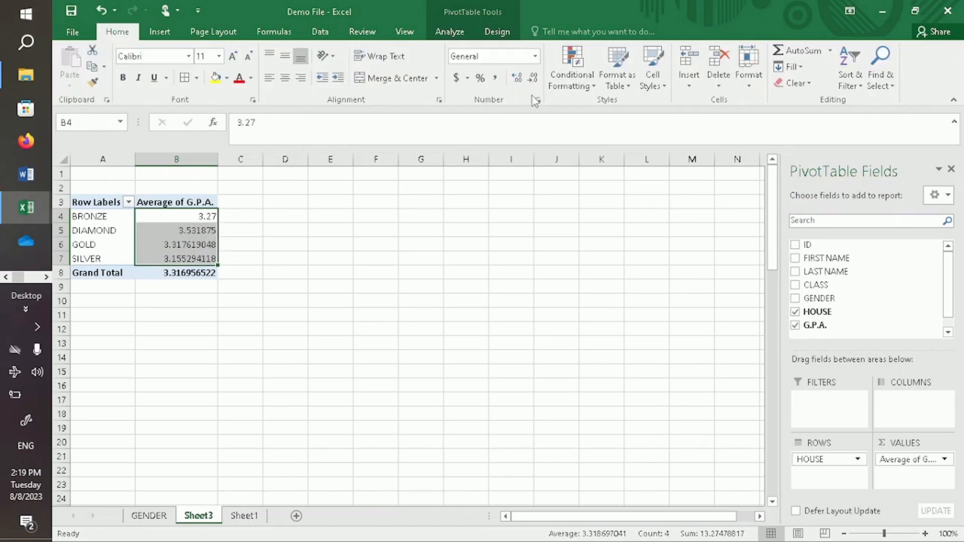
{"action": "left_click", "coordinate": [532, 80]}
{"action": "left_click", "coordinate": [532, 80]}
{"action": "left_click", "coordinate": [518, 81]}
{"action": "left_click", "coordinate": [518, 80]}
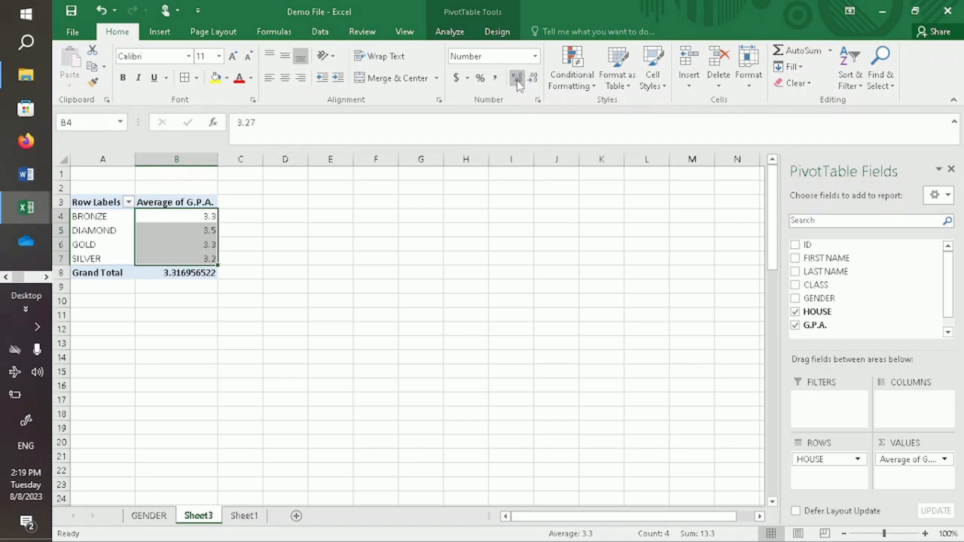
{"action": "left_click", "coordinate": [311, 333]}
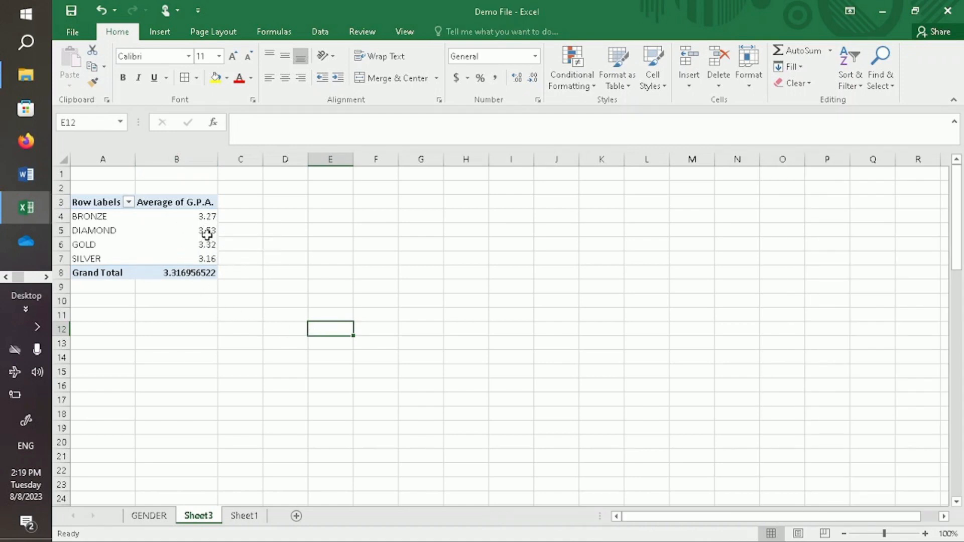
Sort the houses' average G.P.A. values in B4:B7 from largest to smallest.
{"action": "mouse_move", "coordinate": [206, 234]}
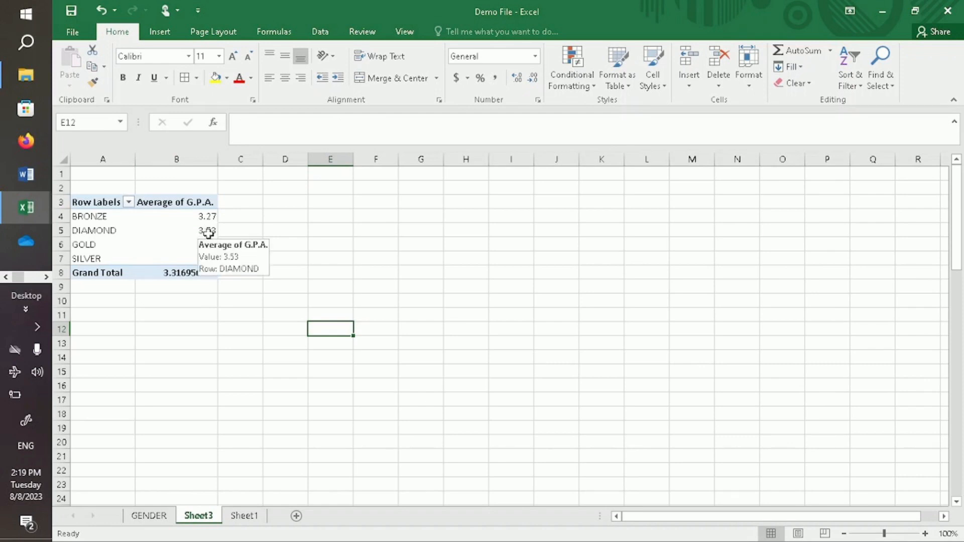
{"action": "left_click", "coordinate": [208, 217]}
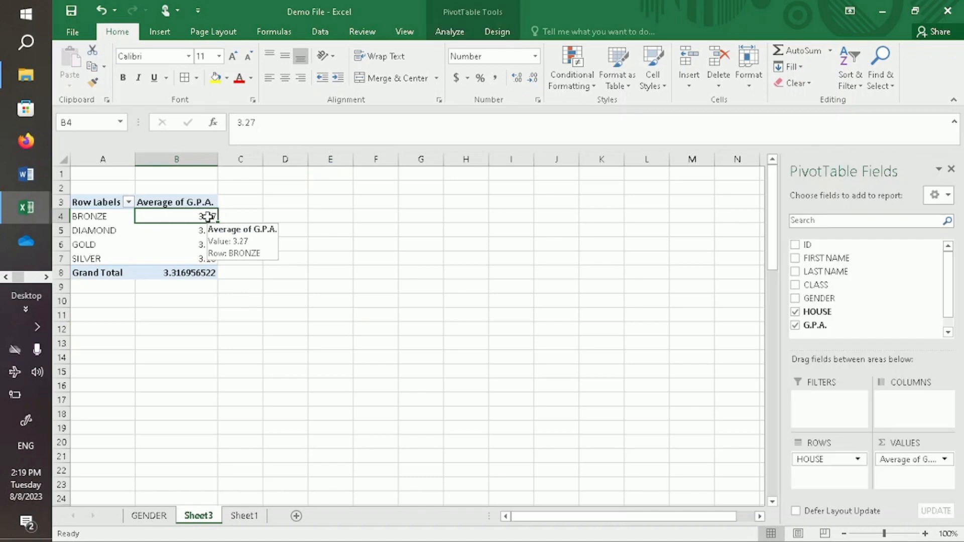
{"action": "key", "text": "shift+Down"}
{"action": "key", "text": "shift+Down"}
{"action": "key", "text": "shift+Down"}
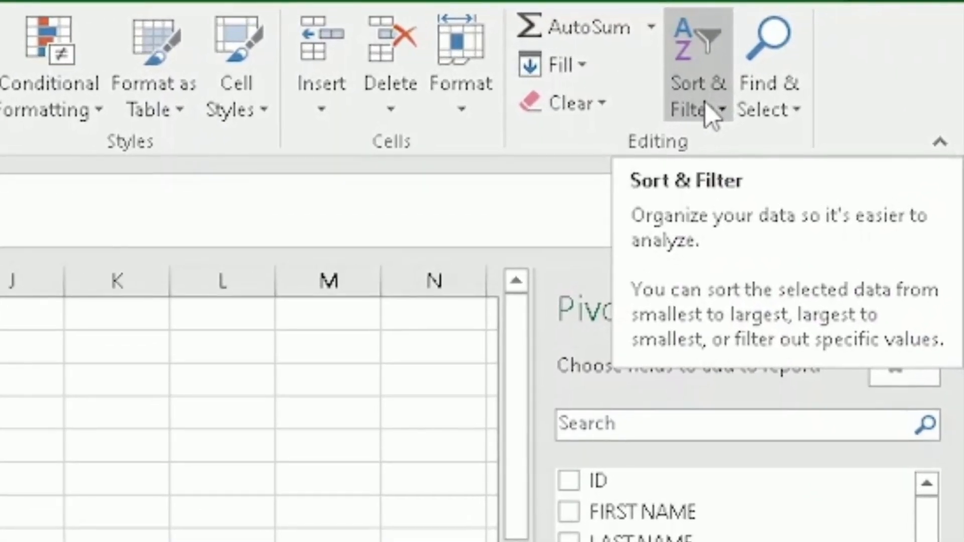
{"action": "left_click", "coordinate": [707, 105]}
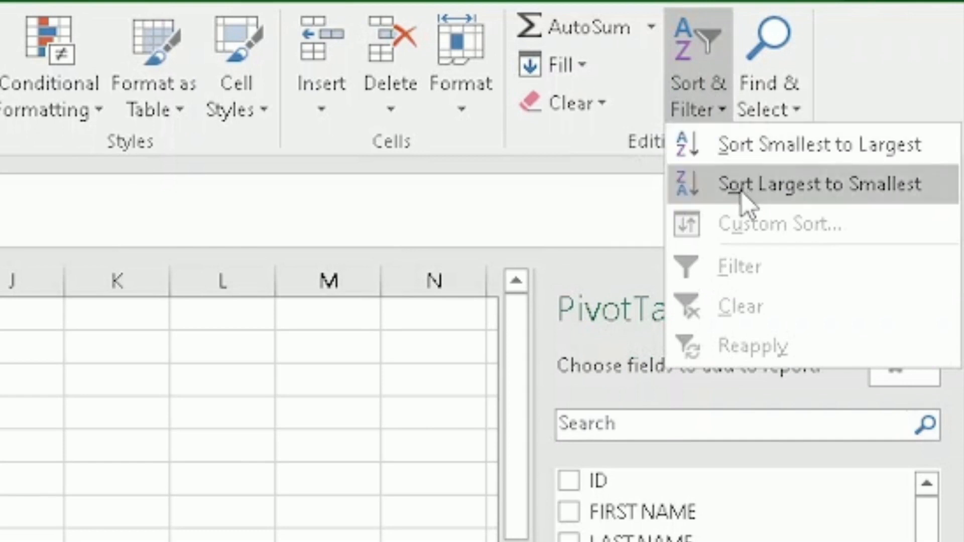
{"action": "left_click", "coordinate": [792, 189]}
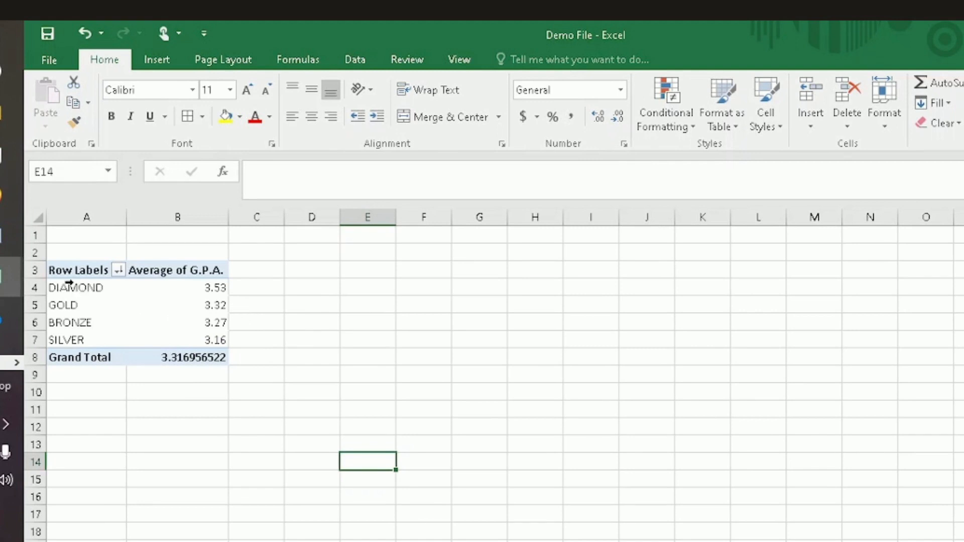
Insert a Clustered Column chart from the whole house pivot table.
{"action": "left_click", "coordinate": [70, 271]}
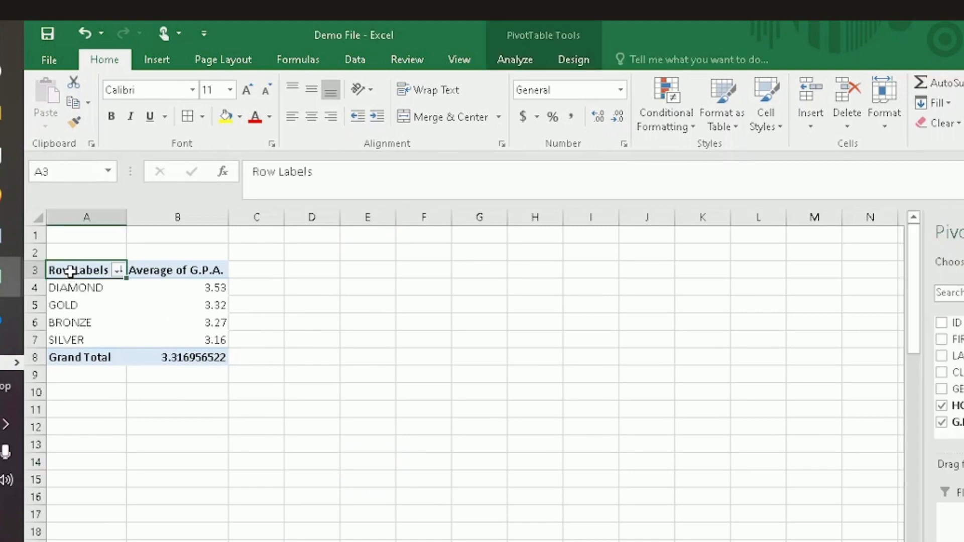
{"action": "key", "text": "ctrl+a"}
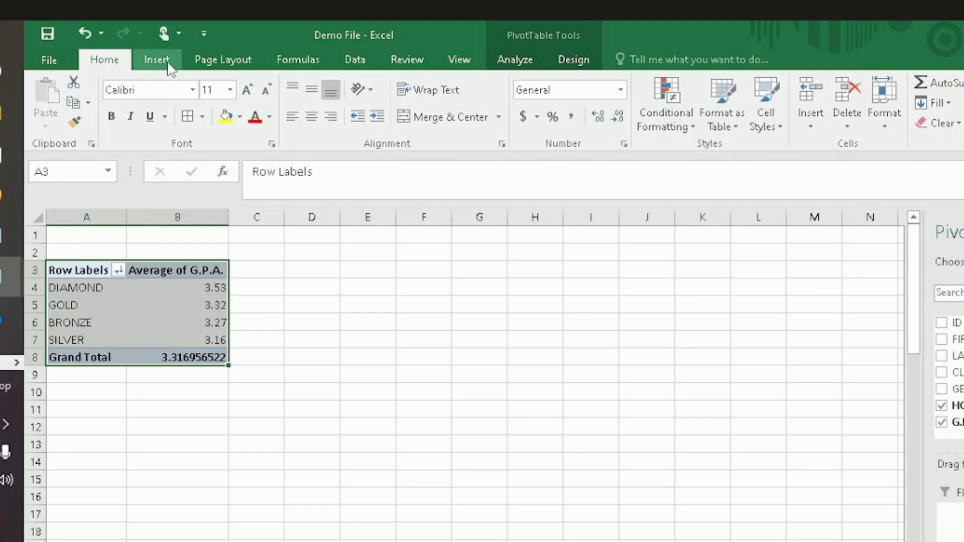
{"action": "left_click", "coordinate": [157, 60]}
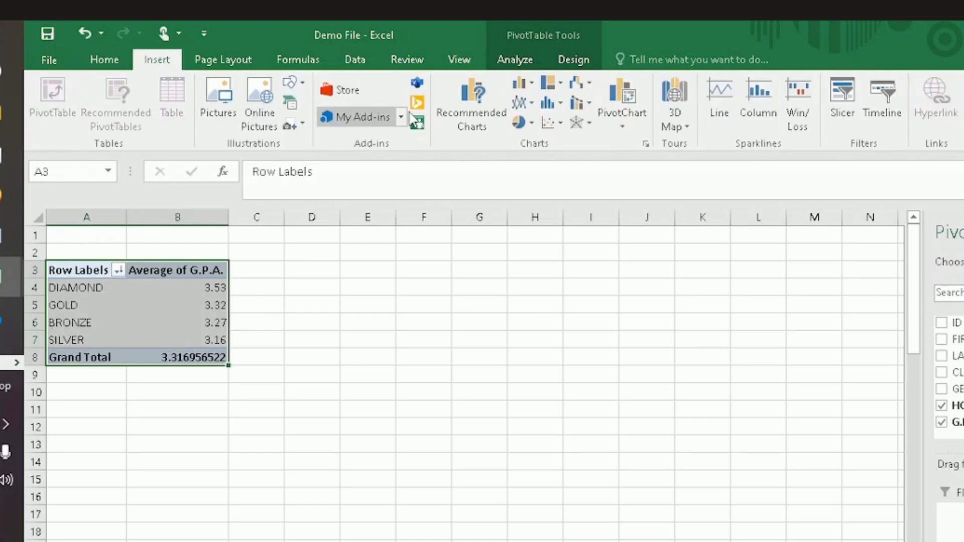
{"action": "left_click", "coordinate": [475, 94]}
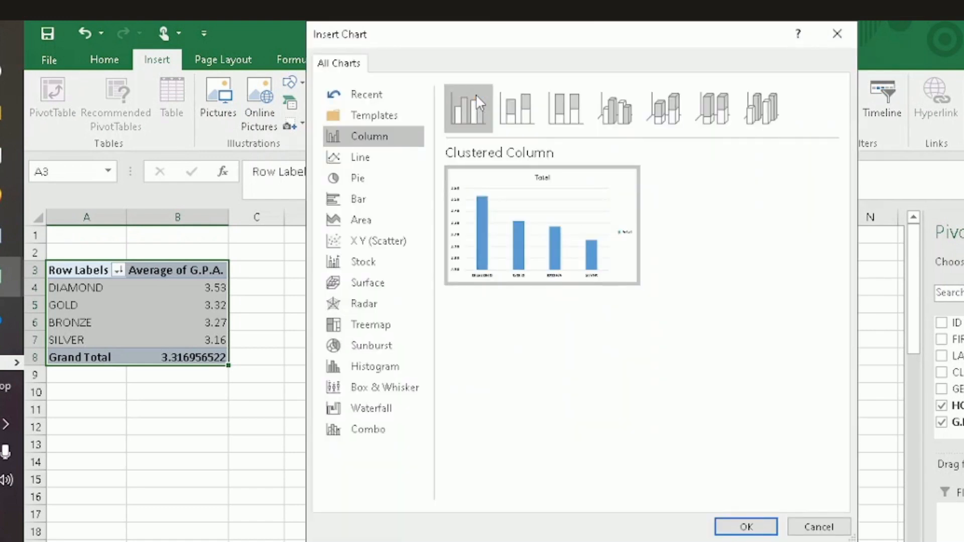
{"action": "mouse_move", "coordinate": [550, 227]}
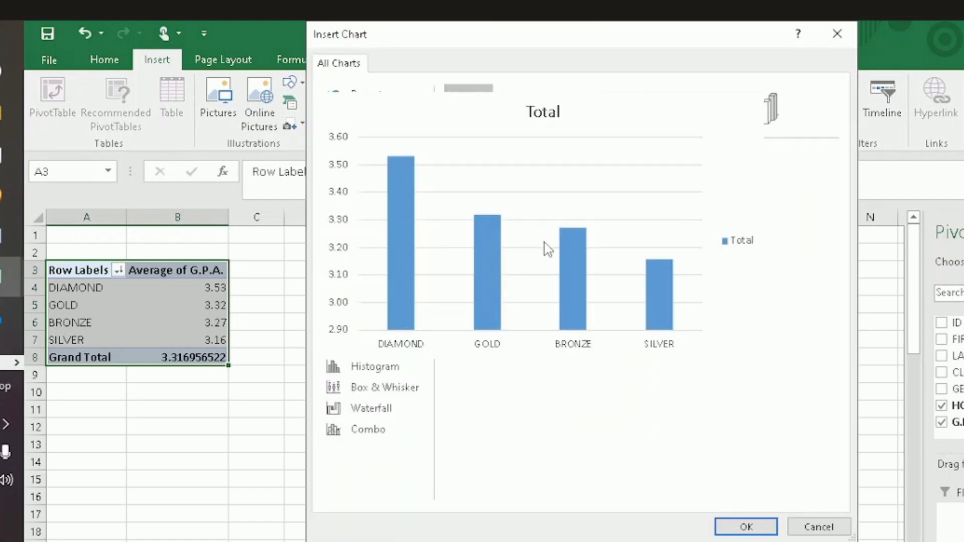
{"action": "left_click", "coordinate": [742, 532]}
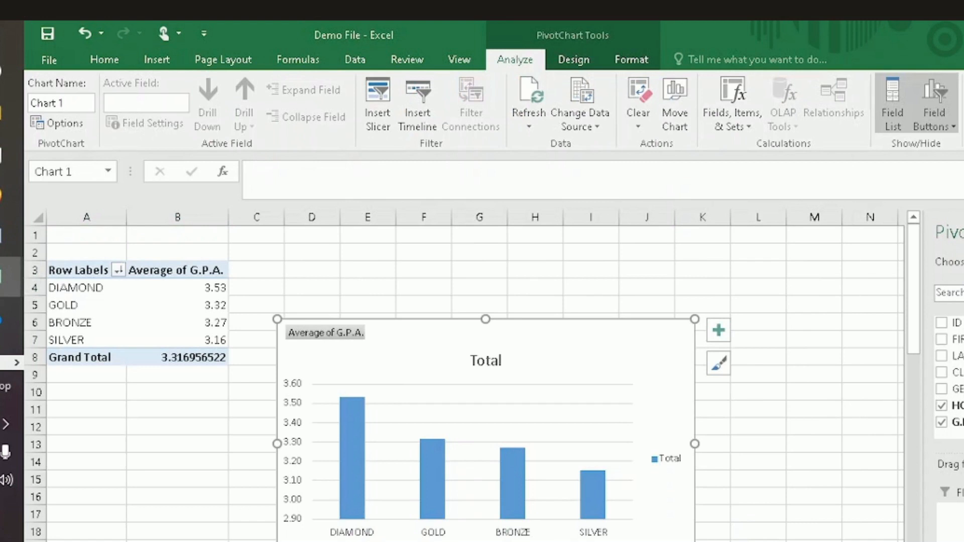
Enlarge the column chart and position it beside the house pivot table without covering the data.
{"action": "left_click_drag", "start_coordinate": [277, 541], "coordinate": [205, 541]}
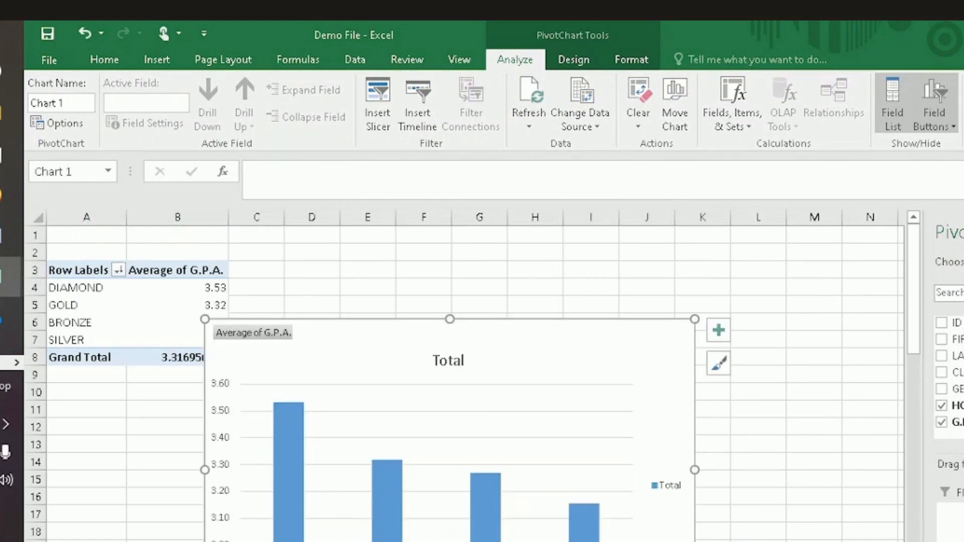
{"action": "left_click_drag", "start_coordinate": [694, 319], "coordinate": [773, 269]}
{"action": "left_click_drag", "start_coordinate": [625, 314], "coordinate": [679, 317]}
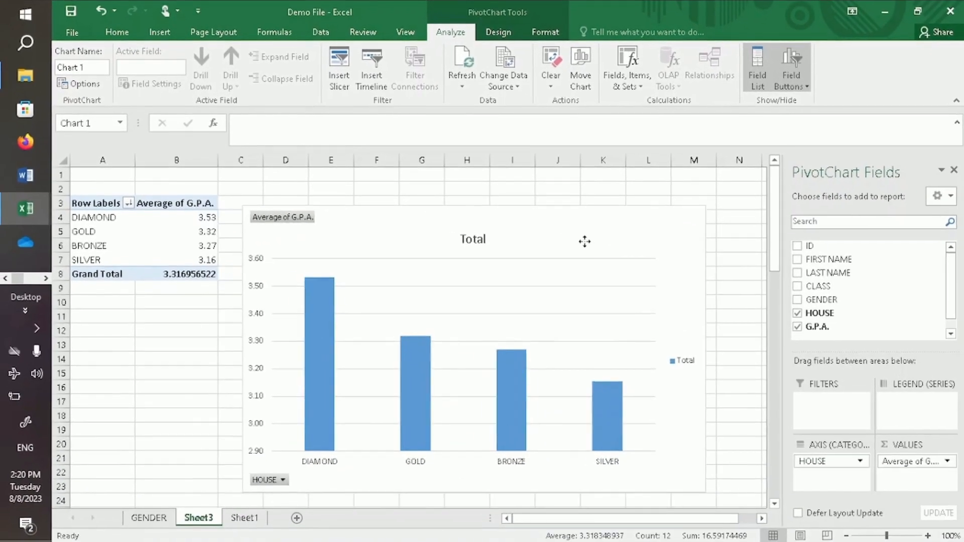
{"action": "left_click_drag", "start_coordinate": [585, 242], "coordinate": [593, 231]}
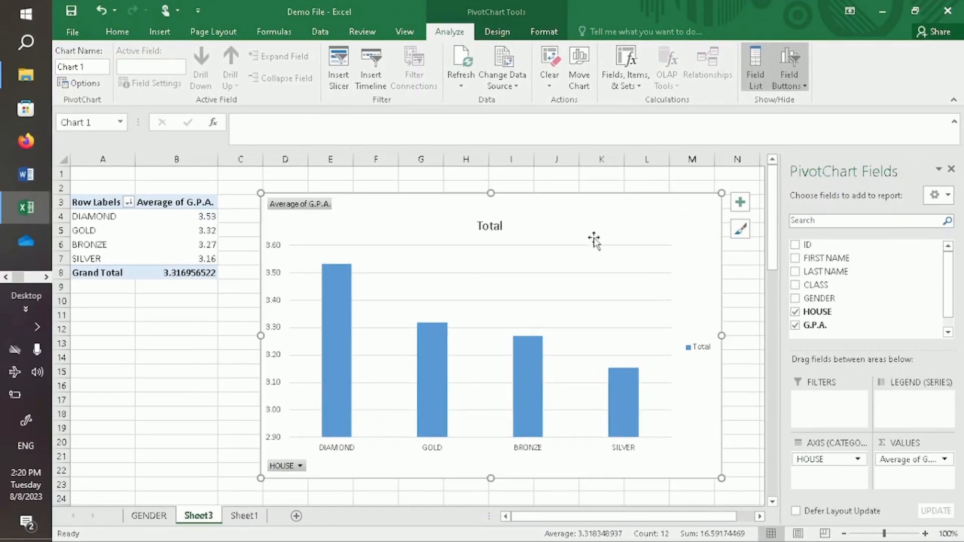
{"action": "left_click_drag", "start_coordinate": [722, 481], "coordinate": [731, 493]}
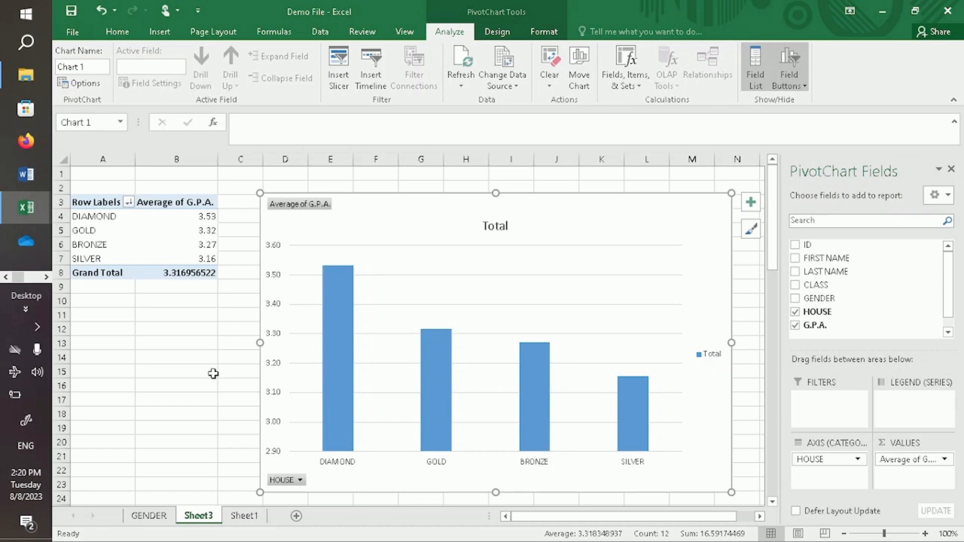
Rename the worksheet containing the house pivot table and column chart as HS.
{"action": "right_click", "coordinate": [197, 520]}
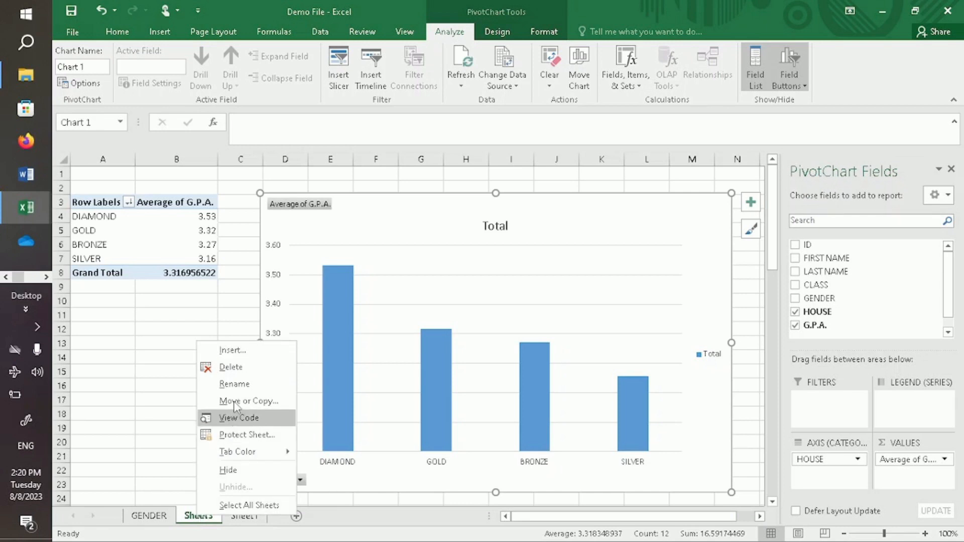
{"action": "left_click", "coordinate": [235, 385]}
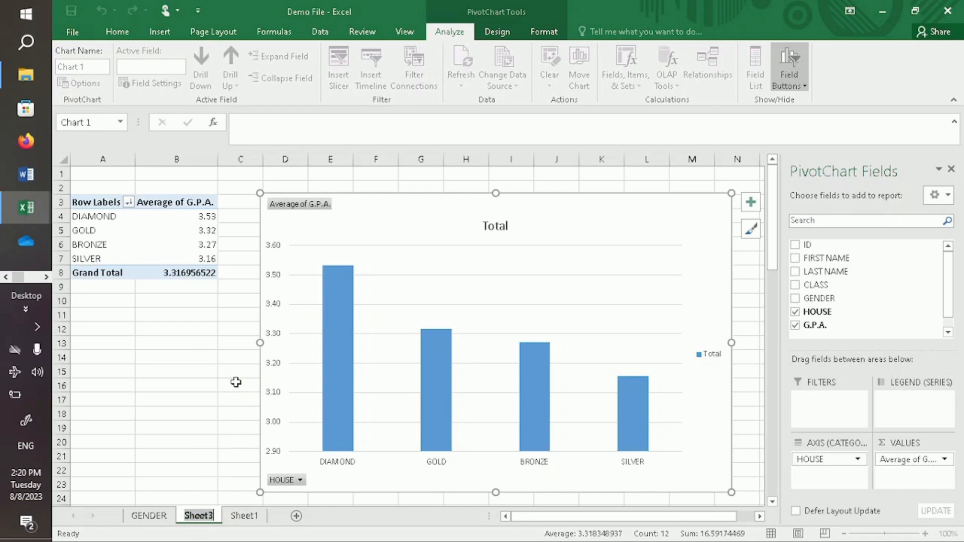
{"action": "type", "text": "H"}
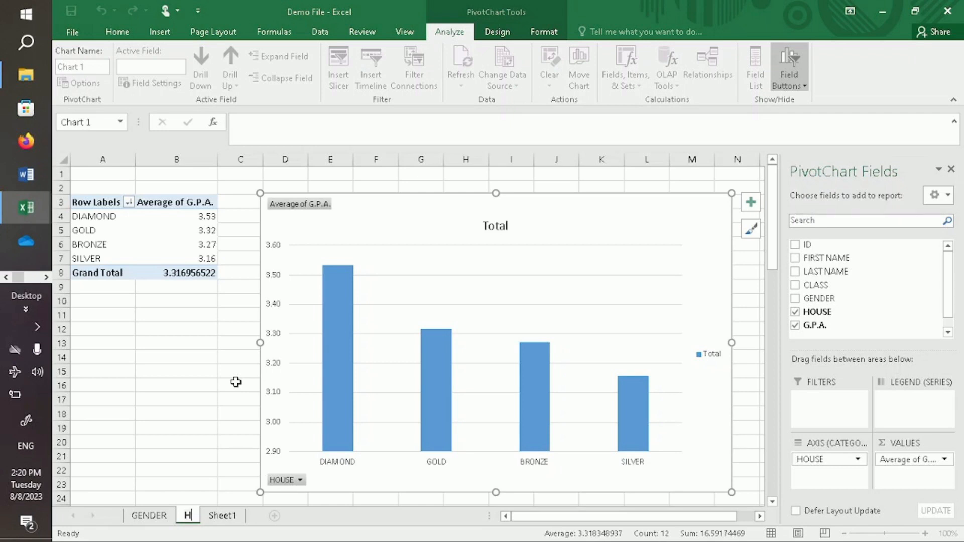
{"action": "type", "text": "S"}
{"action": "left_click", "coordinate": [198, 445]}
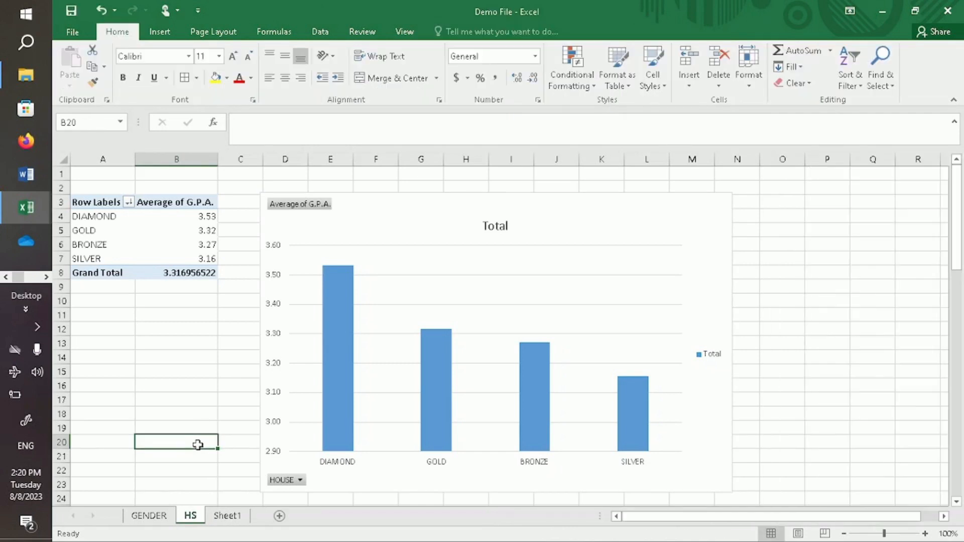
Create a third pivot table on a new worksheet from the Sheet1 data range A1:G71.
{"action": "left_click", "coordinate": [229, 516]}
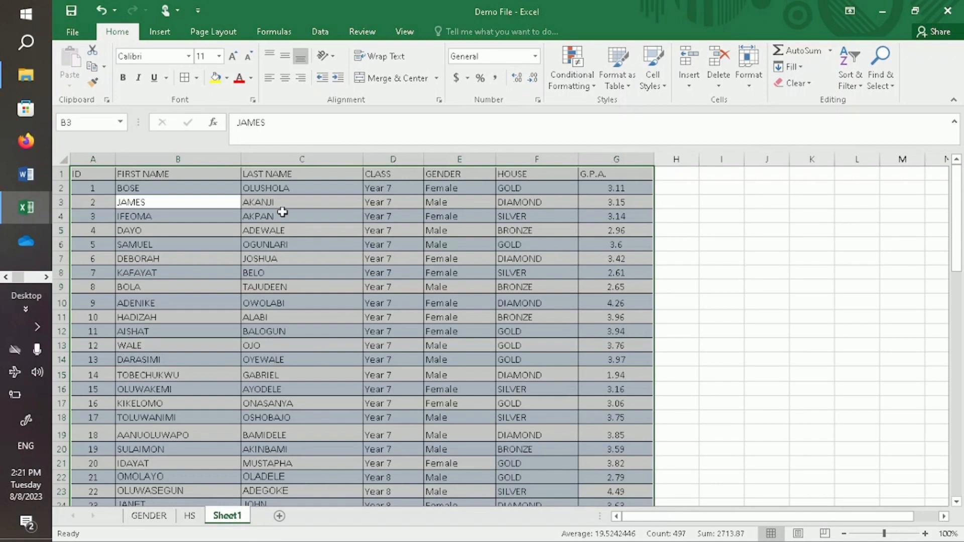
{"action": "left_click", "coordinate": [160, 33]}
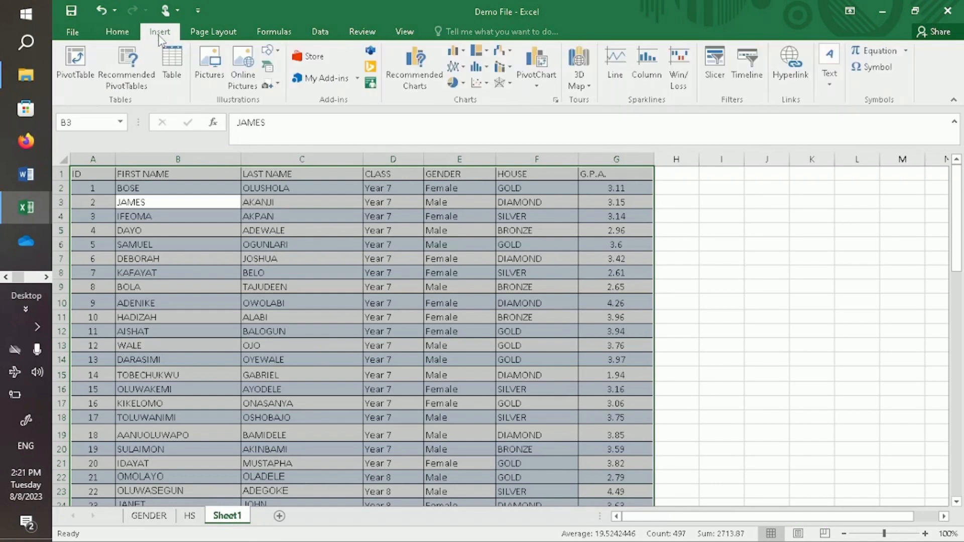
{"action": "left_click", "coordinate": [78, 64]}
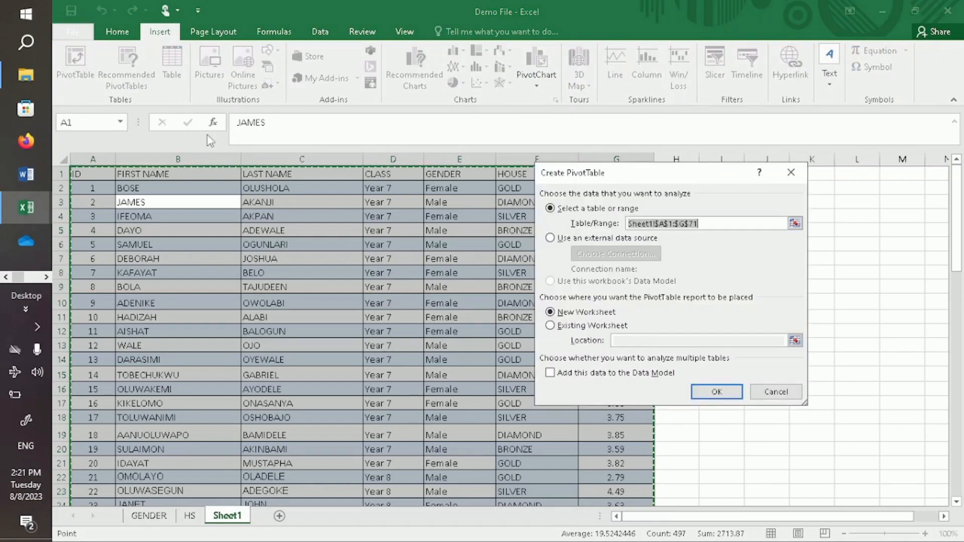
{"action": "left_click", "coordinate": [716, 392]}
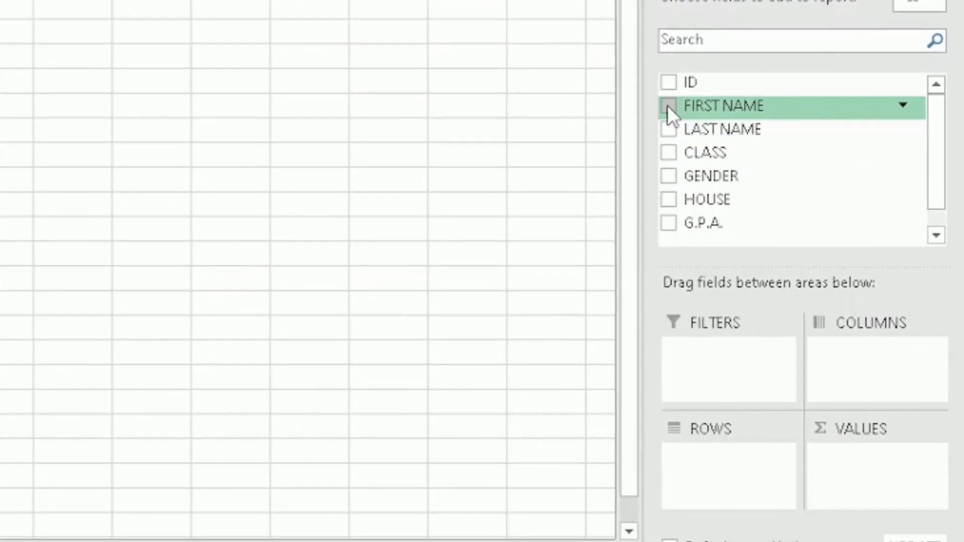
Add FIRST NAME and CLASS to the new pivot table's rows and look through the resulting list.
{"action": "left_click", "coordinate": [668, 106]}
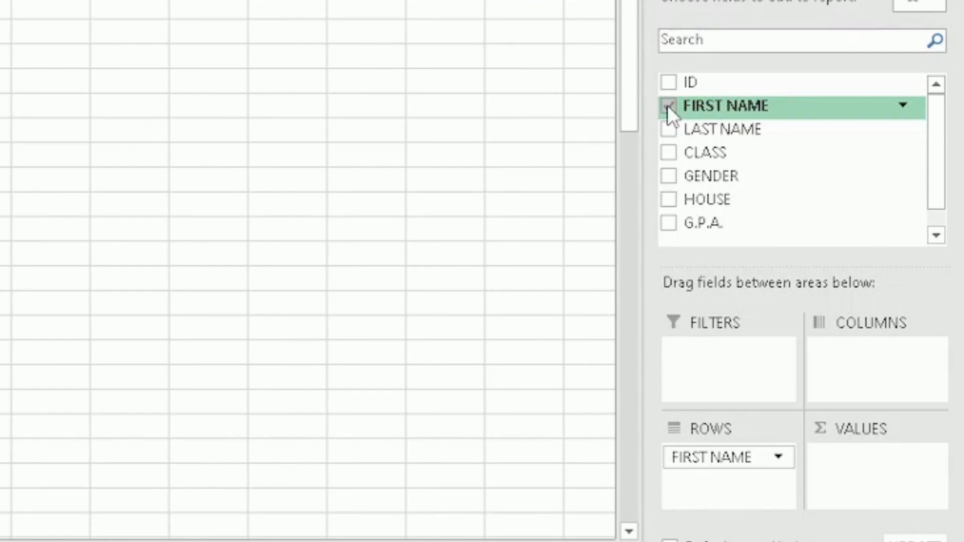
{"action": "left_click", "coordinate": [671, 154]}
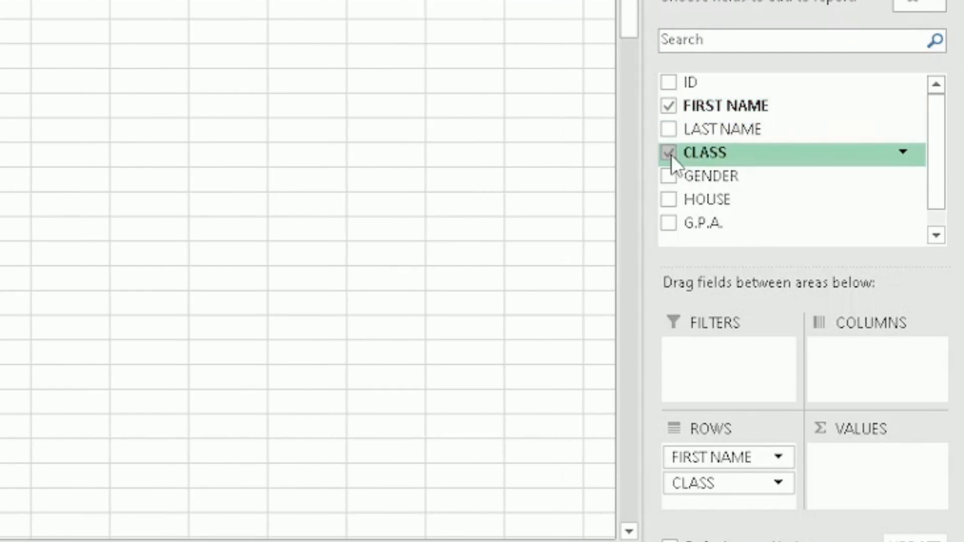
{"action": "left_click_drag", "start_coordinate": [632, 13], "coordinate": [627, 305]}
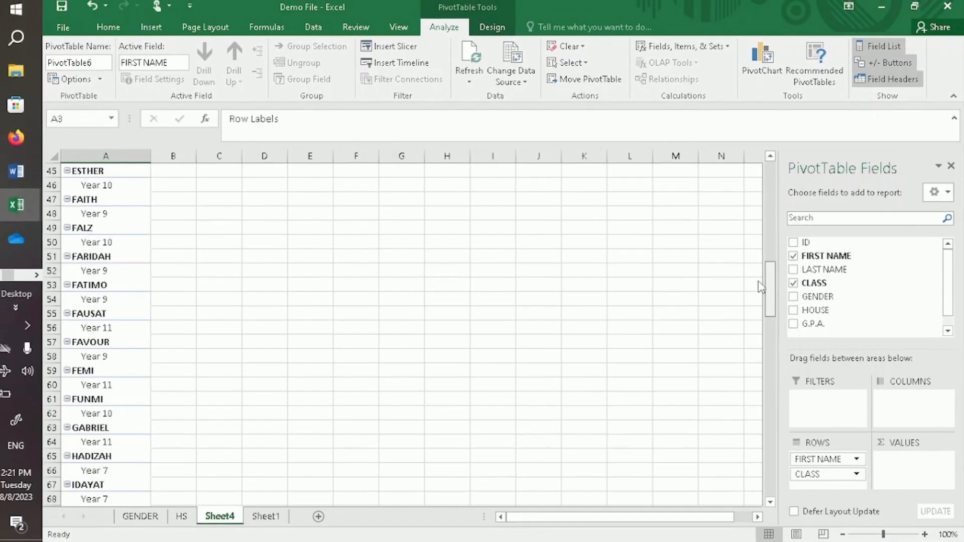
Filter the CLASS field of the student pivot table to show only Year 7.
{"action": "left_click_drag", "start_coordinate": [768, 287], "coordinate": [769, 203]}
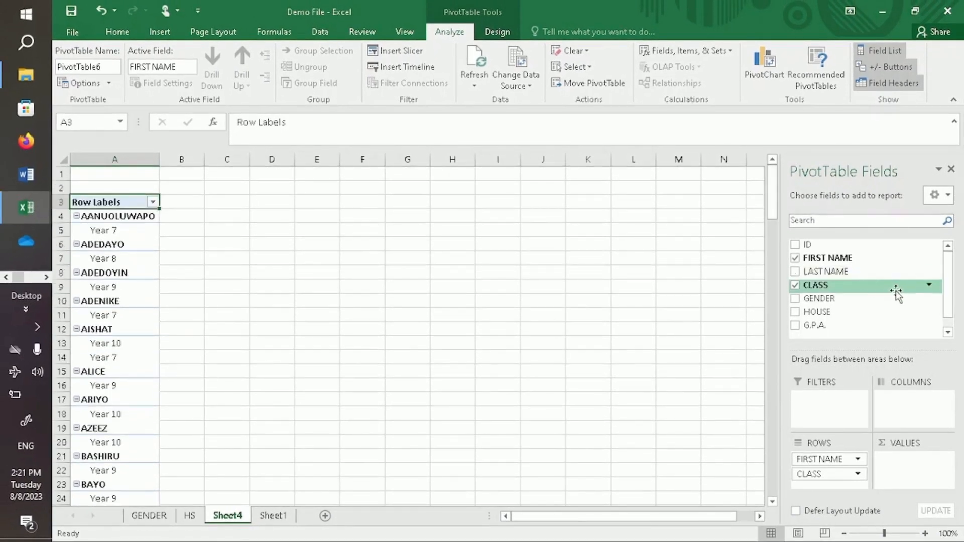
{"action": "left_click", "coordinate": [929, 286]}
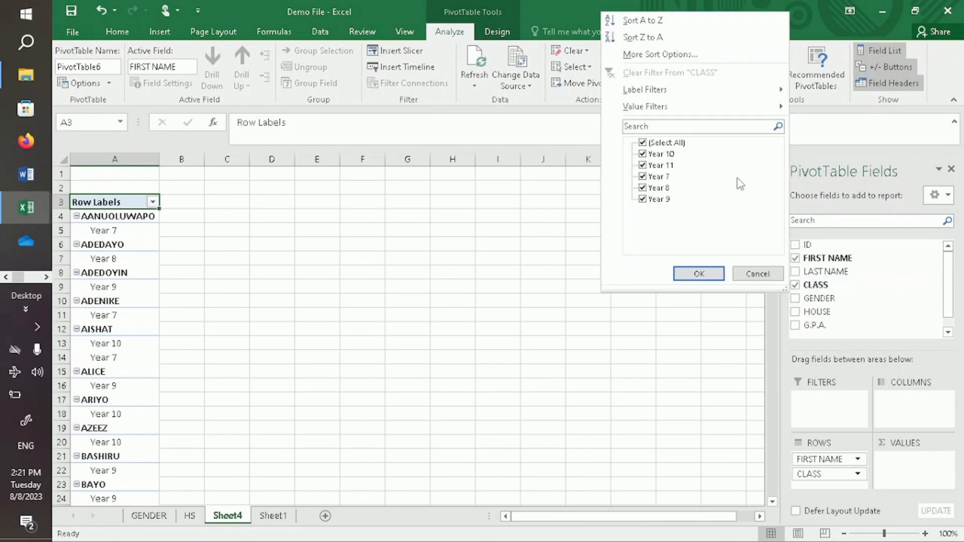
{"action": "left_click", "coordinate": [643, 143]}
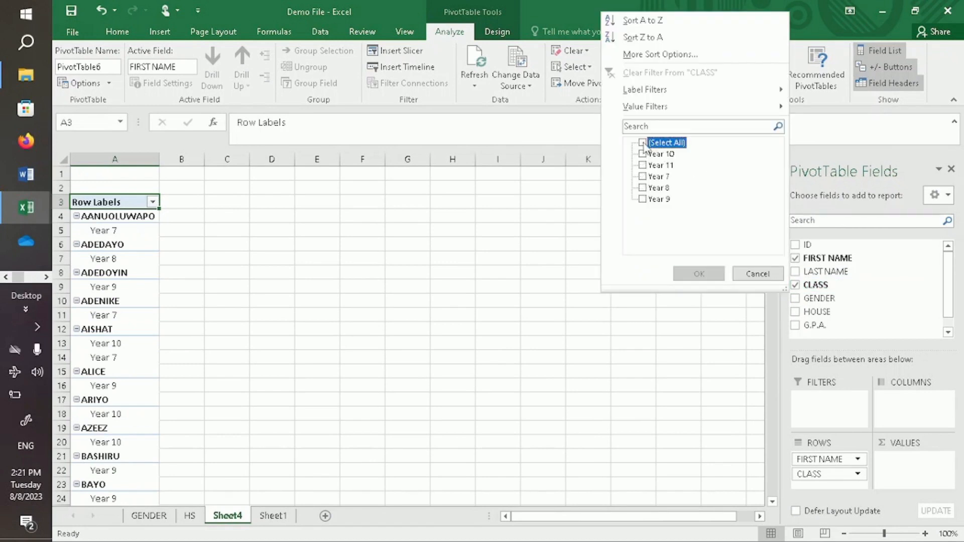
{"action": "left_click", "coordinate": [643, 177]}
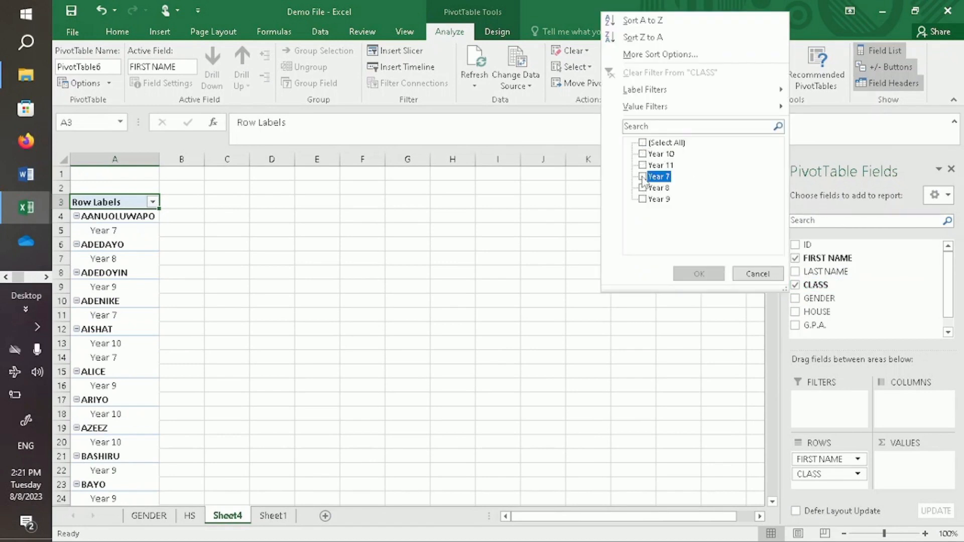
{"action": "left_click", "coordinate": [700, 274]}
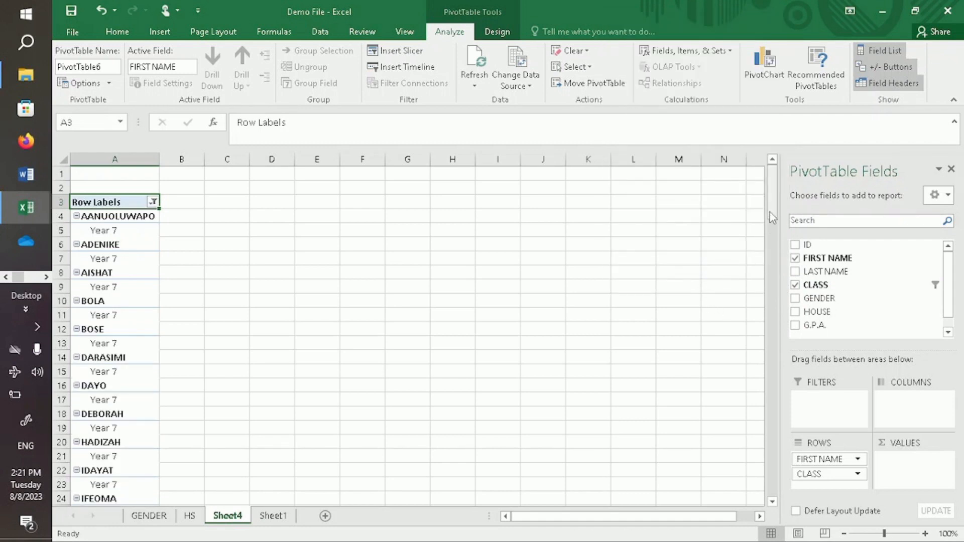
{"action": "left_click_drag", "start_coordinate": [774, 215], "coordinate": [767, 196]}
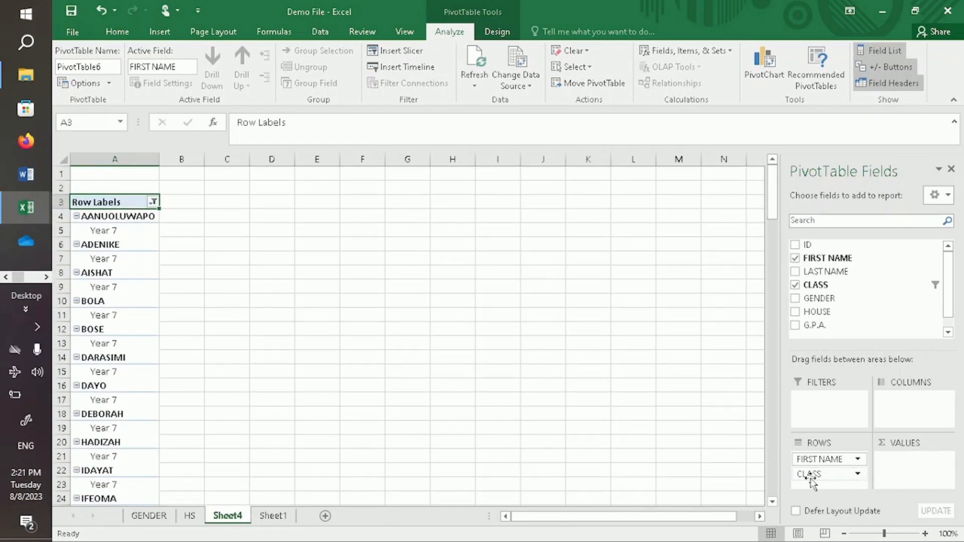
Add G.P.A. to the pivot table's values and summarize it by Average.
{"action": "left_click", "coordinate": [795, 326]}
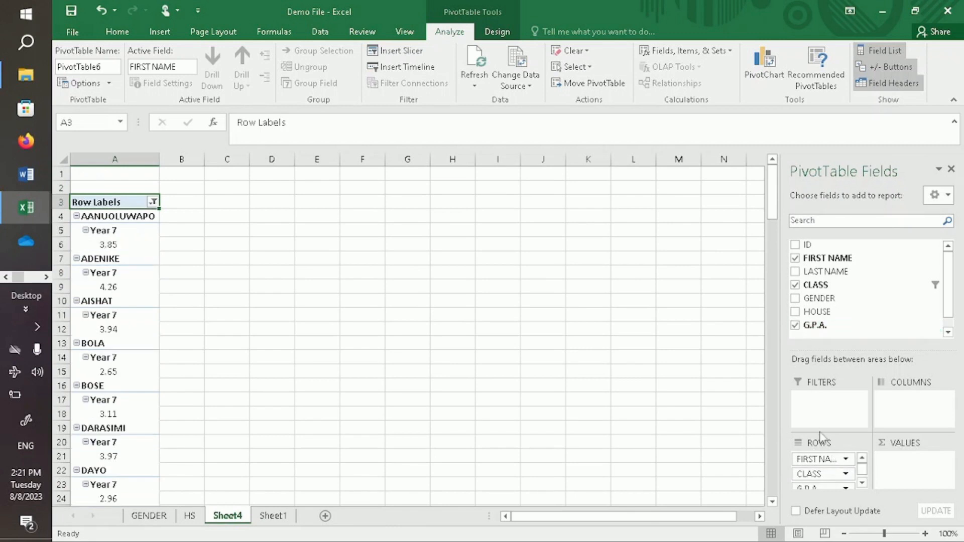
{"action": "left_click_drag", "start_coordinate": [809, 487], "coordinate": [887, 479]}
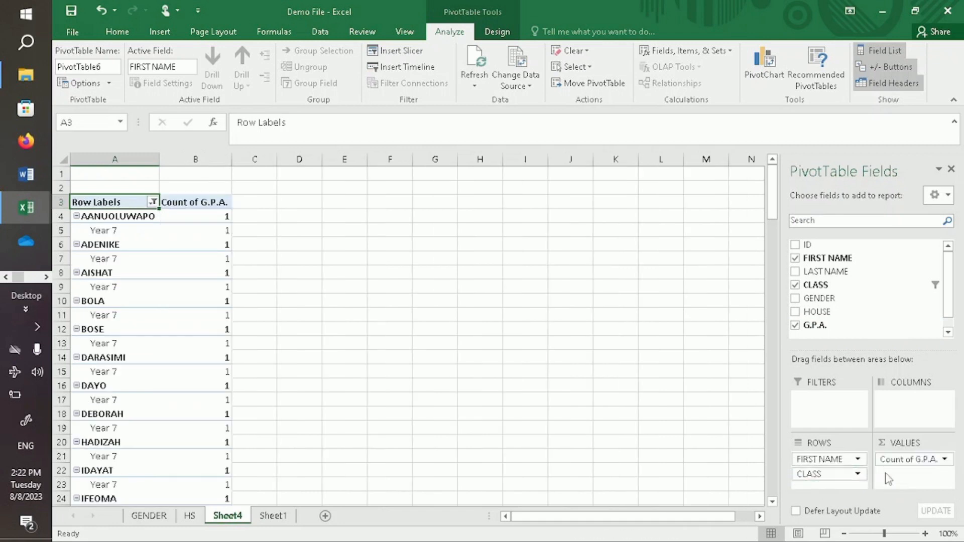
{"action": "left_click", "coordinate": [945, 459]}
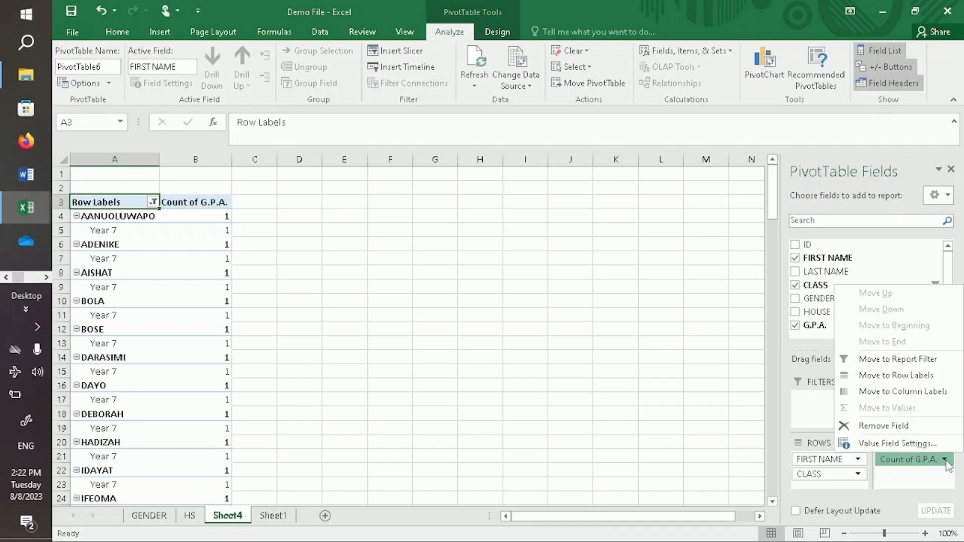
{"action": "left_click", "coordinate": [899, 444]}
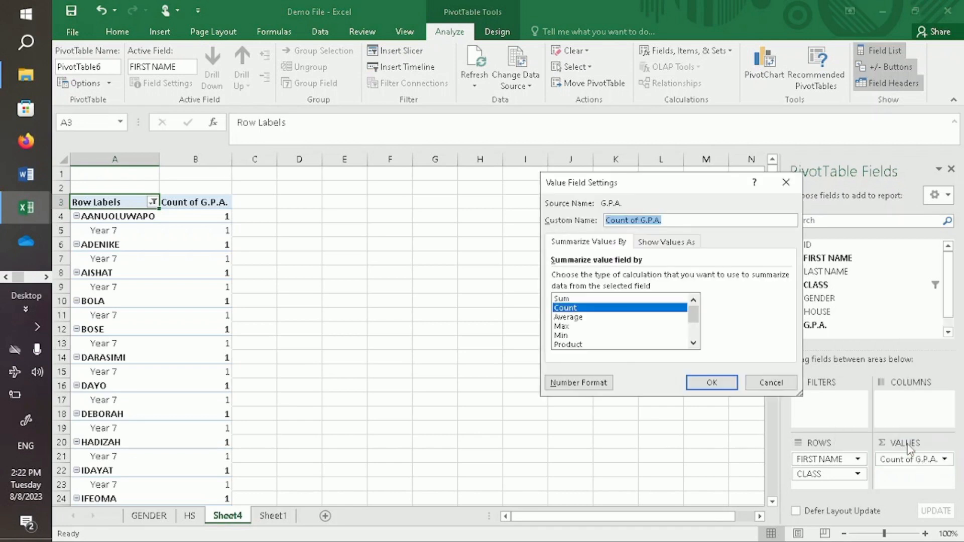
{"action": "left_click", "coordinate": [568, 317]}
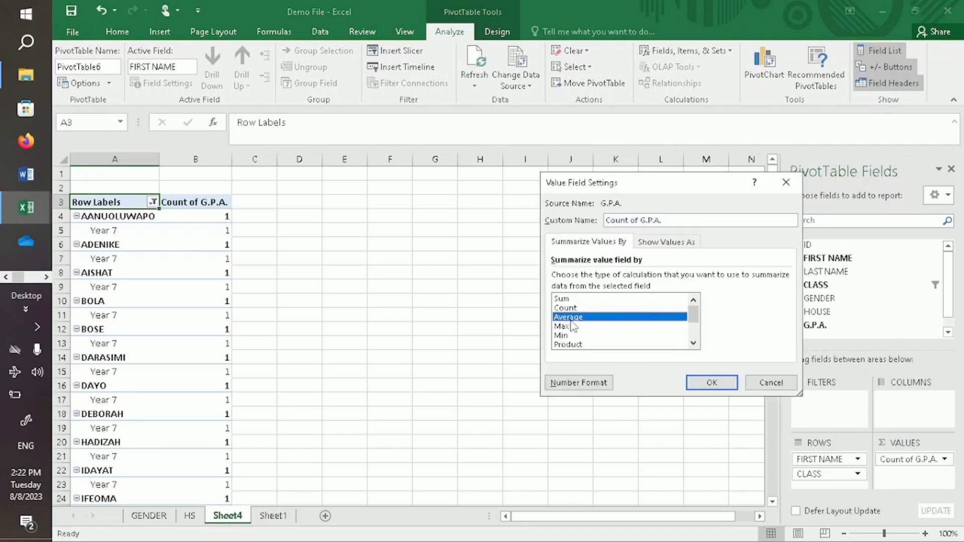
{"action": "left_click", "coordinate": [712, 383]}
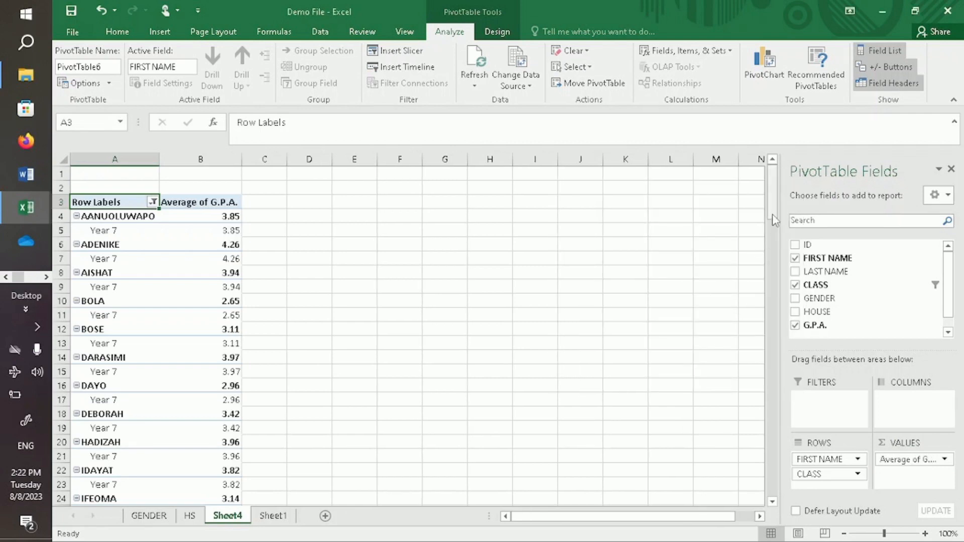
{"action": "mouse_move", "coordinate": [772, 210]}
{"action": "left_mouse_down"}
{"action": "mouse_move", "coordinate": [772, 276]}
{"action": "mouse_move", "coordinate": [761, 215]}
{"action": "left_mouse_up"}
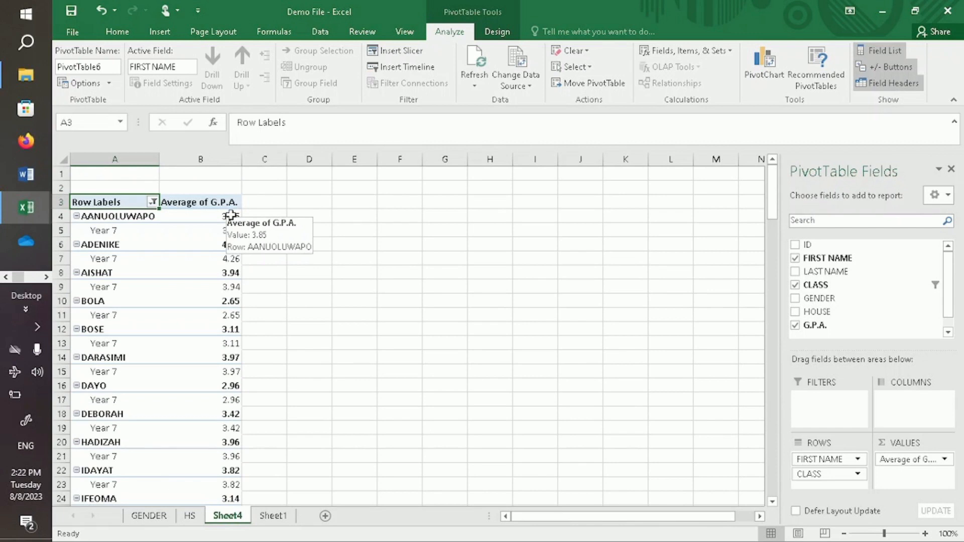
Sort the students' average G.P.A. values in B4:B43 from largest to smallest, leaving the Grand Total out of the selection.
{"action": "left_click", "coordinate": [231, 215]}
{"action": "key", "text": "shift+Down"}
{"action": "key", "text": "shift+Down"}
{"action": "key", "text": "shift+Down"}
{"action": "key", "text": "shift+Down"}
{"action": "key", "text": "shift+Down"}
{"action": "key", "text": "shift+Down"}
{"action": "key", "text": "shift+Down"}
{"action": "key", "text": "shift+Down"}
{"action": "key", "text": "shift+Down"}
{"action": "key", "text": "shift+Down"}
{"action": "key", "text": "shift+Down"}
{"action": "key", "text": "shift+Down"}
{"action": "key", "text": "shift+Down"}
{"action": "key", "text": "shift+Down"}
{"action": "key", "text": "shift+Down"}
{"action": "key", "text": "shift+Down"}
{"action": "key", "text": "shift+Down"}
{"action": "key", "text": "shift+Down"}
{"action": "key", "text": "shift+Down"}
{"action": "key", "text": "shift+Down"}
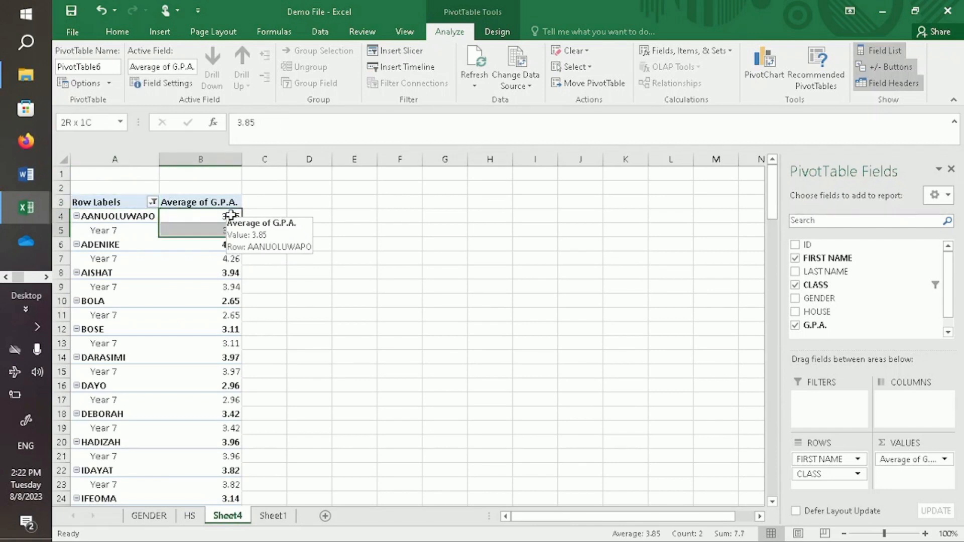
{"action": "key", "text": "shift+Down"}
{"action": "key", "text": "shift+Down"}
{"action": "key", "text": "shift+Down"}
{"action": "key", "text": "shift+Down"}
{"action": "key", "text": "shift+Down"}
{"action": "key", "text": "shift+Down"}
{"action": "key", "text": "shift+Down"}
{"action": "key", "text": "shift+Down"}
{"action": "key", "text": "shift+Down"}
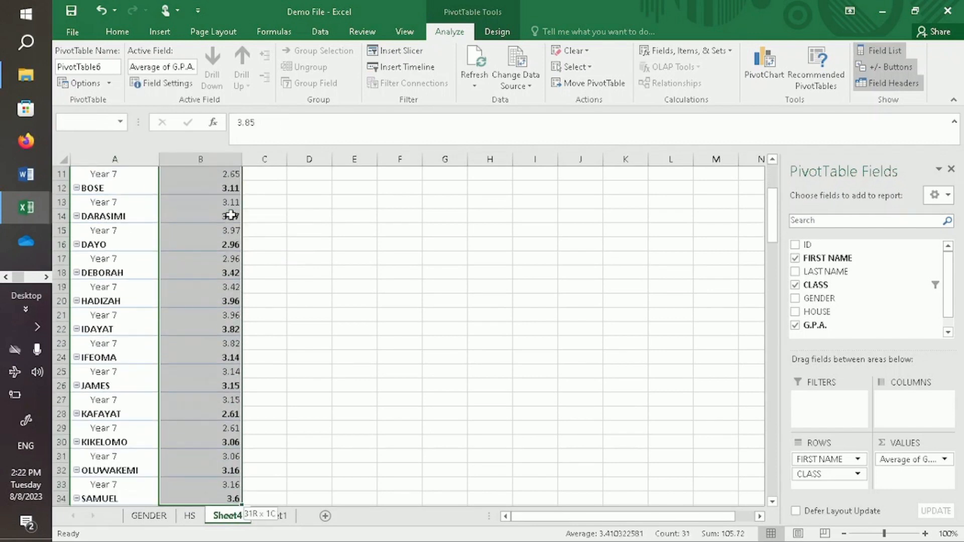
{"action": "key", "text": "shift+Down"}
{"action": "key", "text": "shift+Down"}
{"action": "key", "text": "shift+Down"}
{"action": "key", "text": "shift+Down"}
{"action": "key", "text": "shift+Down"}
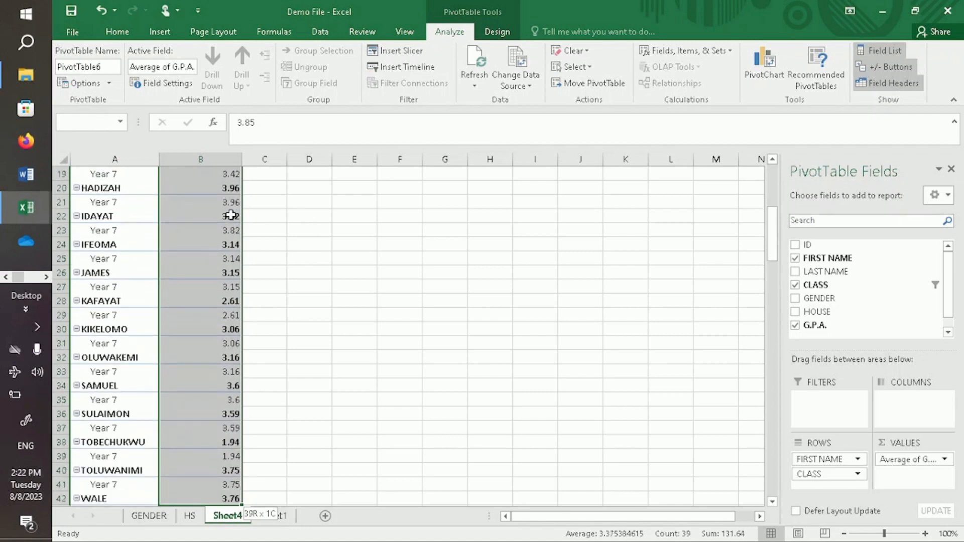
{"action": "key", "text": "shift+Up"}
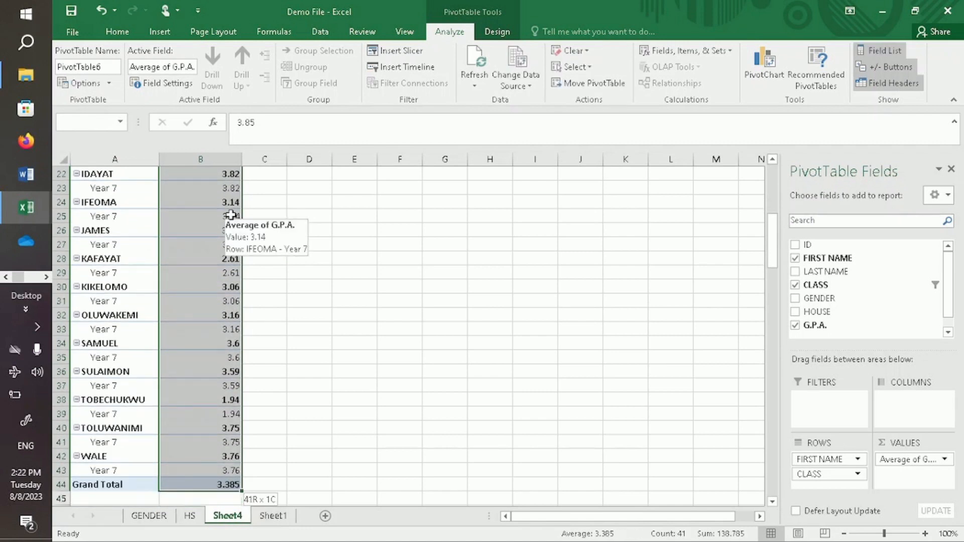
{"action": "key", "text": "shift+Up"}
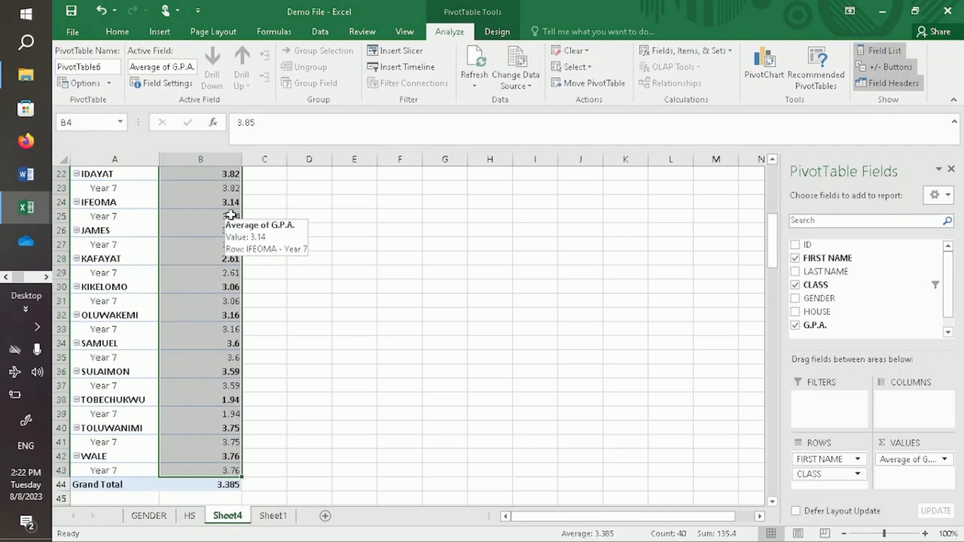
{"action": "left_click", "coordinate": [118, 34]}
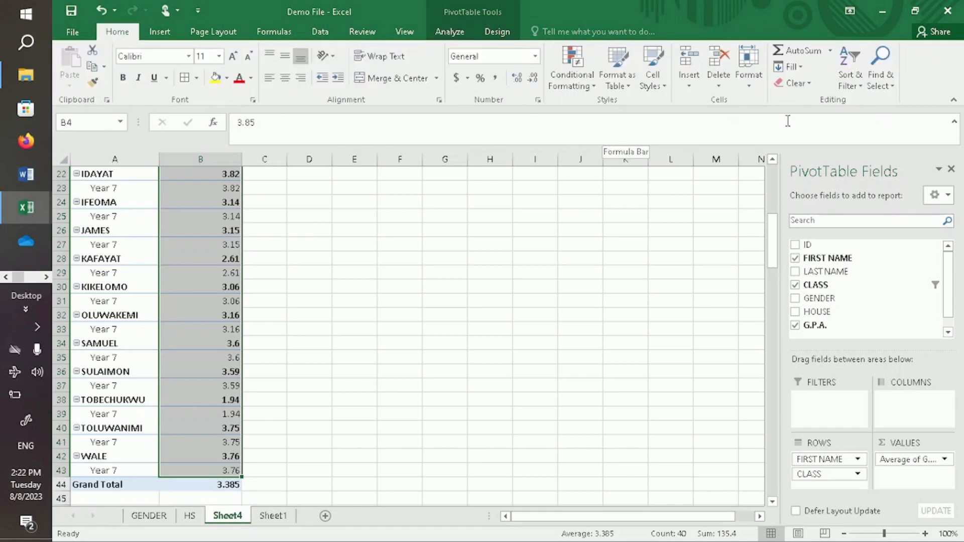
{"action": "left_click", "coordinate": [849, 63]}
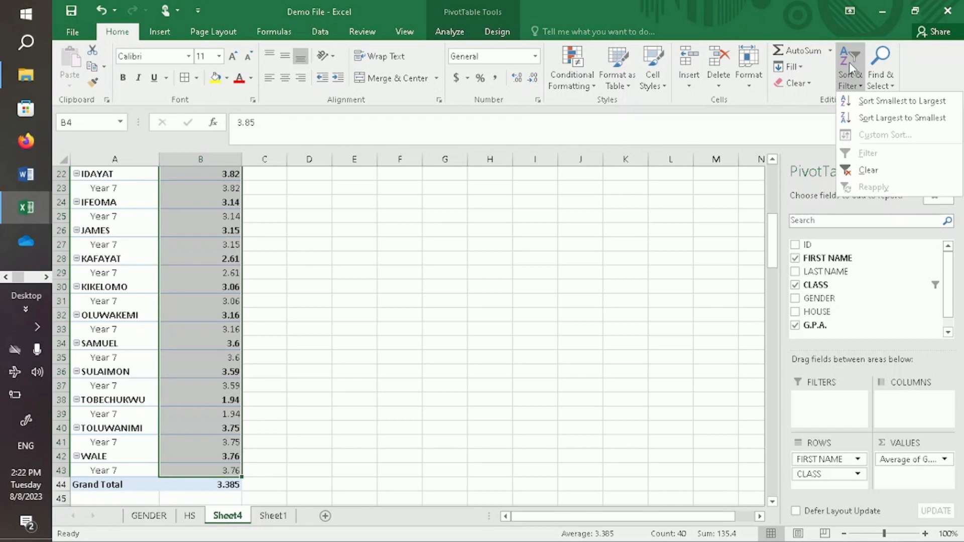
{"action": "left_click", "coordinate": [898, 118]}
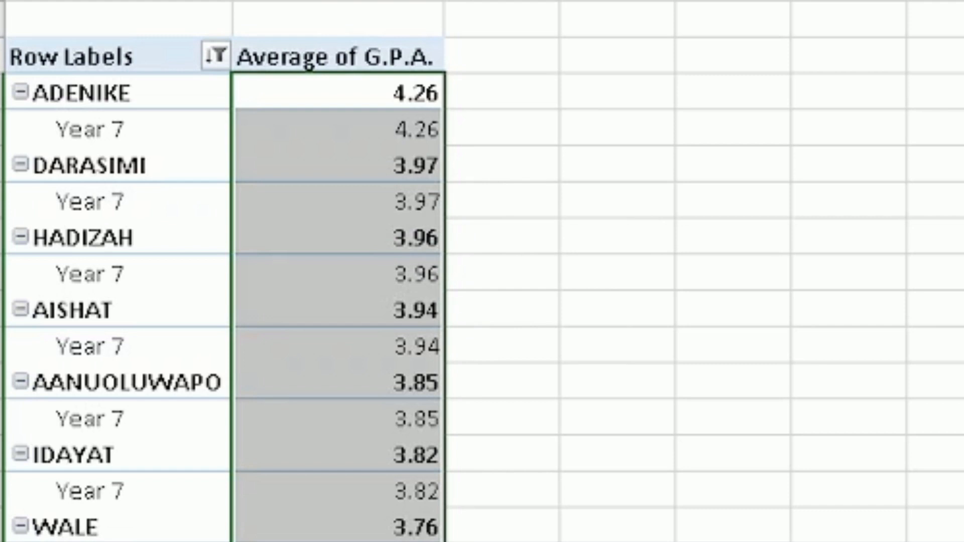
Review the sorted list down to its Grand Total and rename the worksheet as YR7.
{"action": "scroll", "coordinate": [482, 271], "scroll_direction": "down", "scroll_amount": 10}
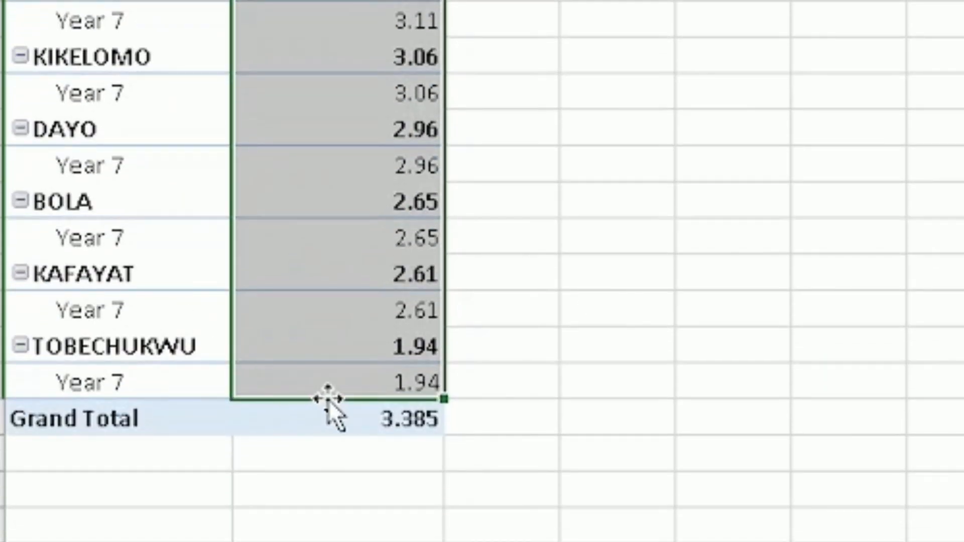
{"action": "mouse_move", "coordinate": [390, 364]}
{"action": "right_click", "coordinate": [411, 411]}
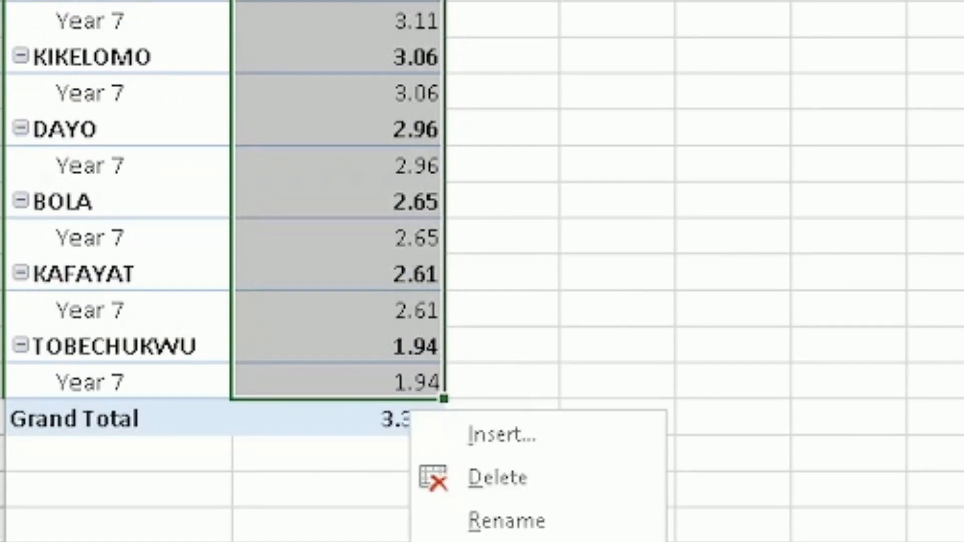
{"action": "left_click", "coordinate": [535, 520]}
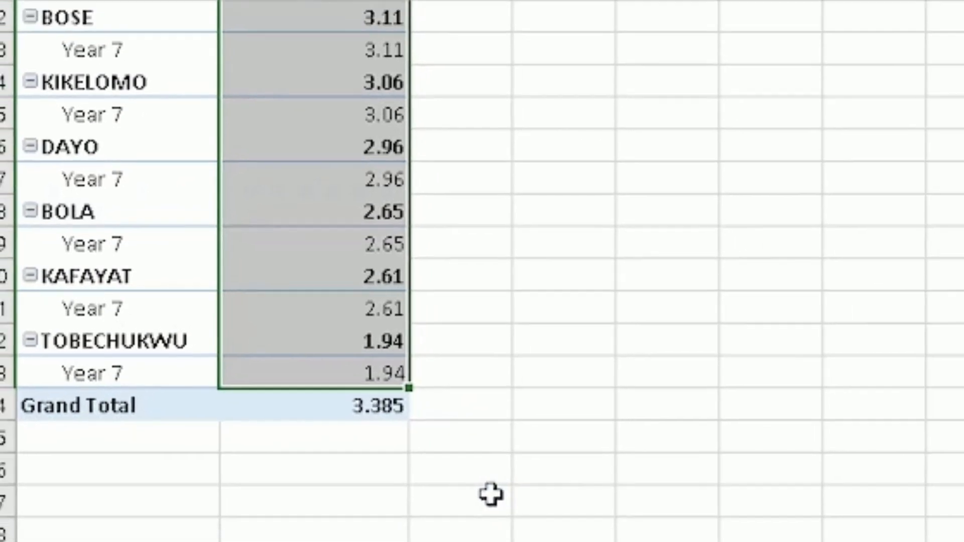
{"action": "type", "text": "YR7"}
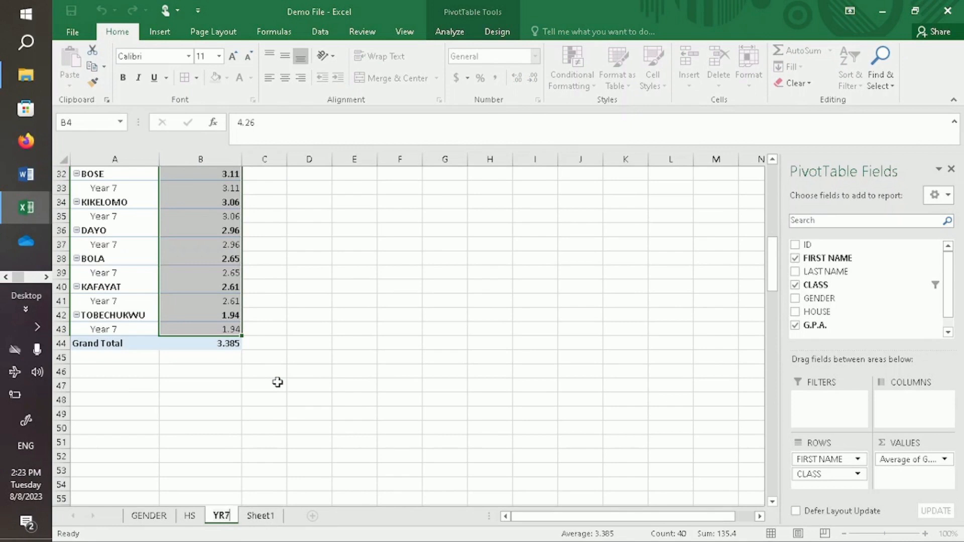
Create a fourth pivot table on a new worksheet from the Sheet1 data range A1:G71.
{"action": "left_click", "coordinate": [259, 516]}
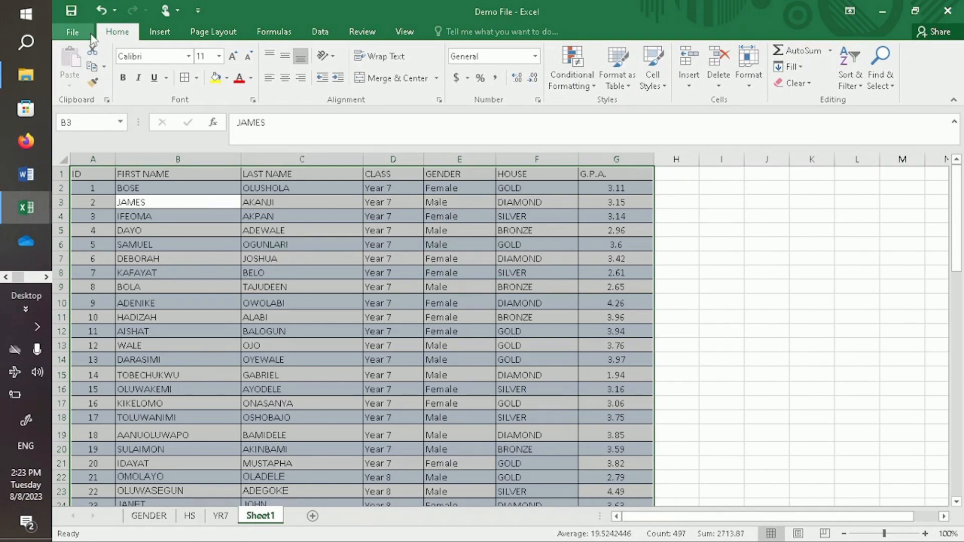
{"action": "left_click", "coordinate": [159, 32]}
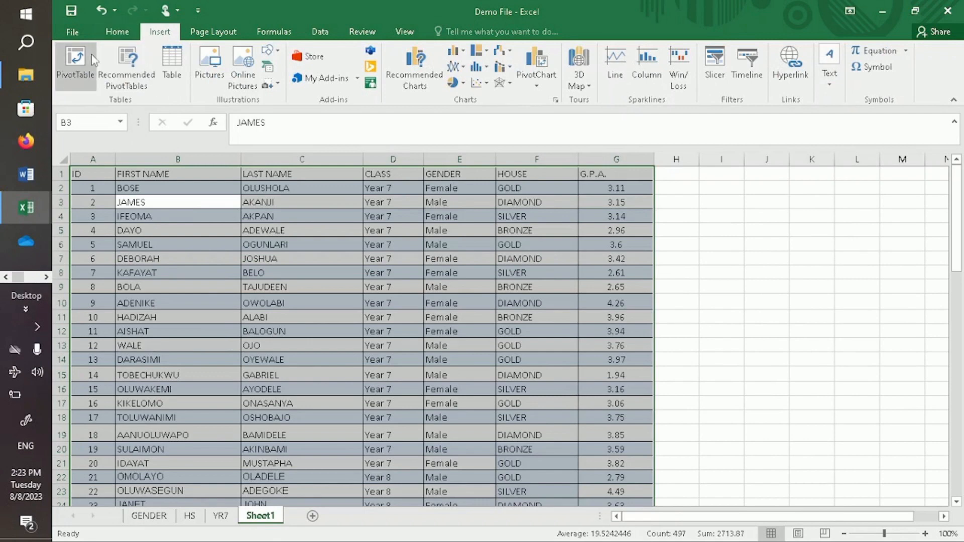
{"action": "left_click", "coordinate": [77, 62]}
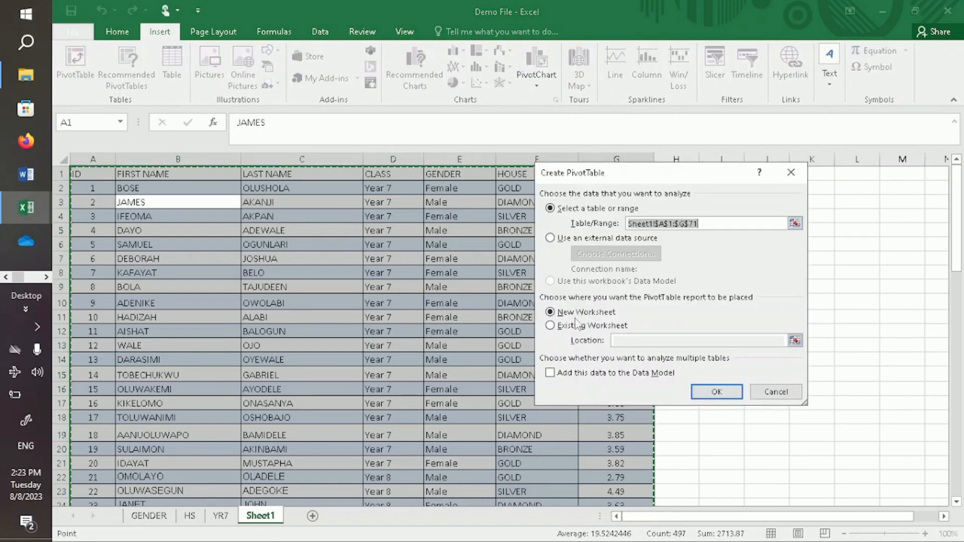
{"action": "left_click", "coordinate": [708, 393]}
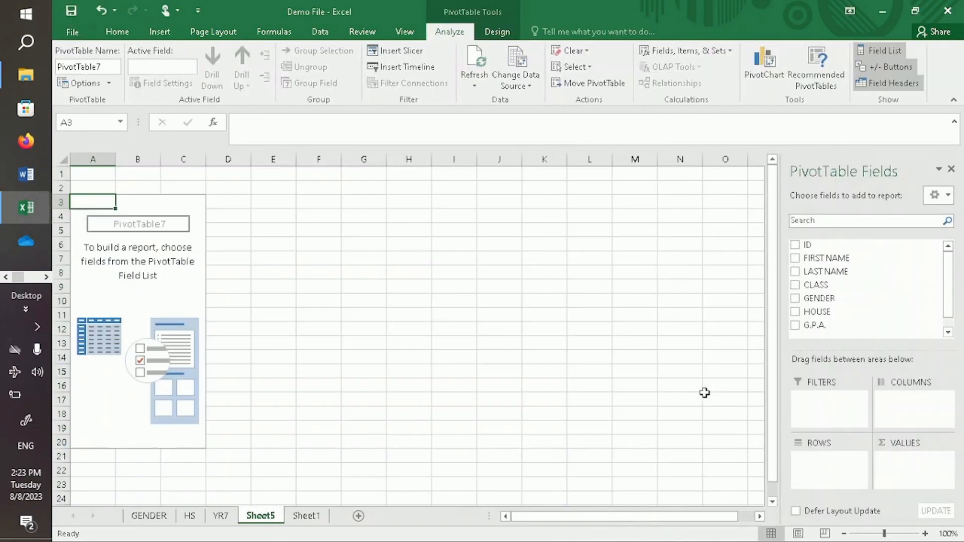
Add FIRST NAME to the new pivot table's rows, trying LAST NAME as a second row field and removing it again.
{"action": "left_click", "coordinate": [795, 259]}
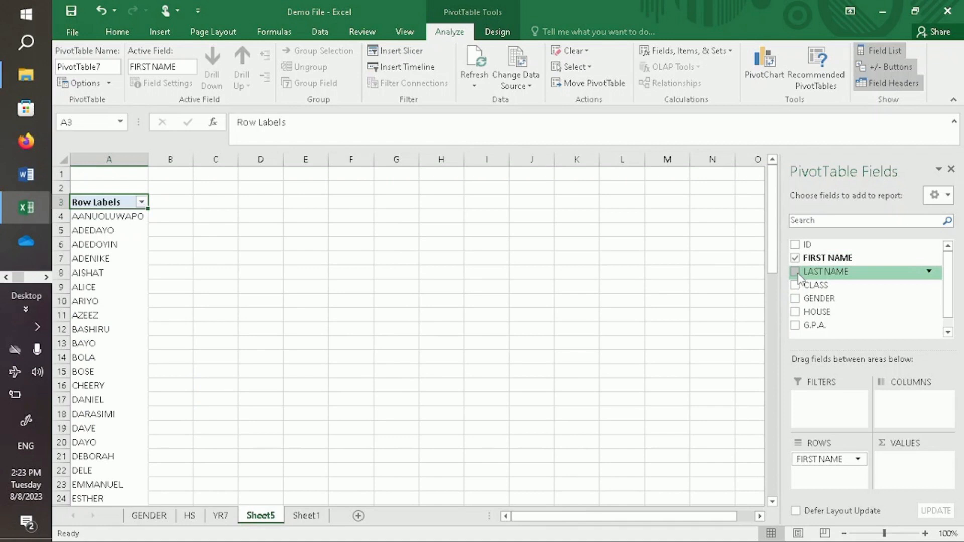
{"action": "left_click", "coordinate": [795, 271]}
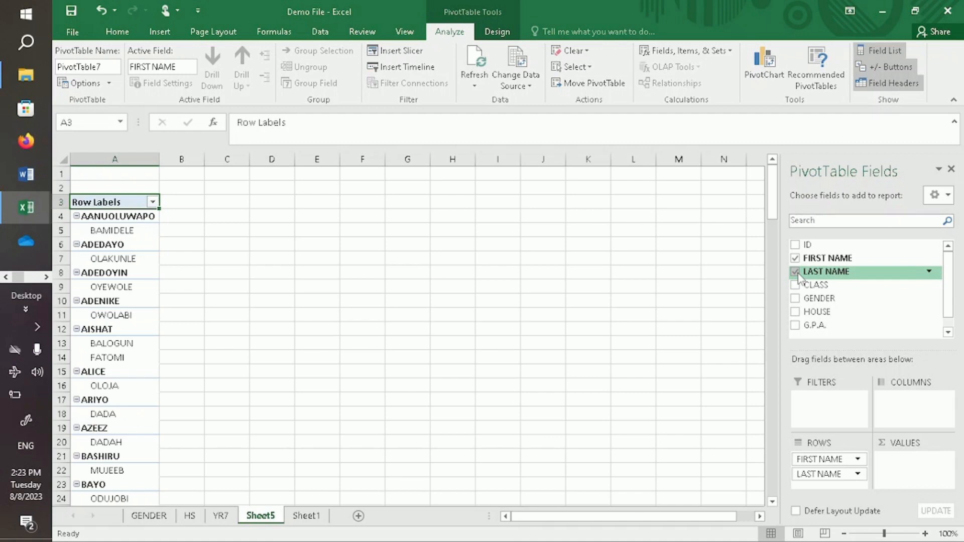
{"action": "left_click", "coordinate": [798, 275]}
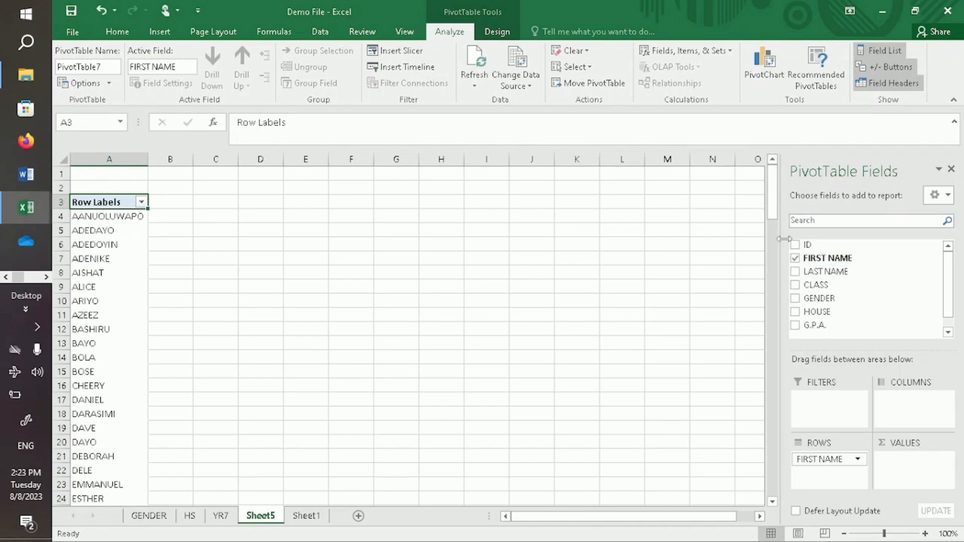
Add CLASS to the pivot table's rows and filter it to show only Year 8.
{"action": "mouse_move", "coordinate": [775, 209]}
{"action": "left_mouse_down"}
{"action": "mouse_move", "coordinate": [772, 278]}
{"action": "mouse_move", "coordinate": [775, 223]}
{"action": "left_mouse_up"}
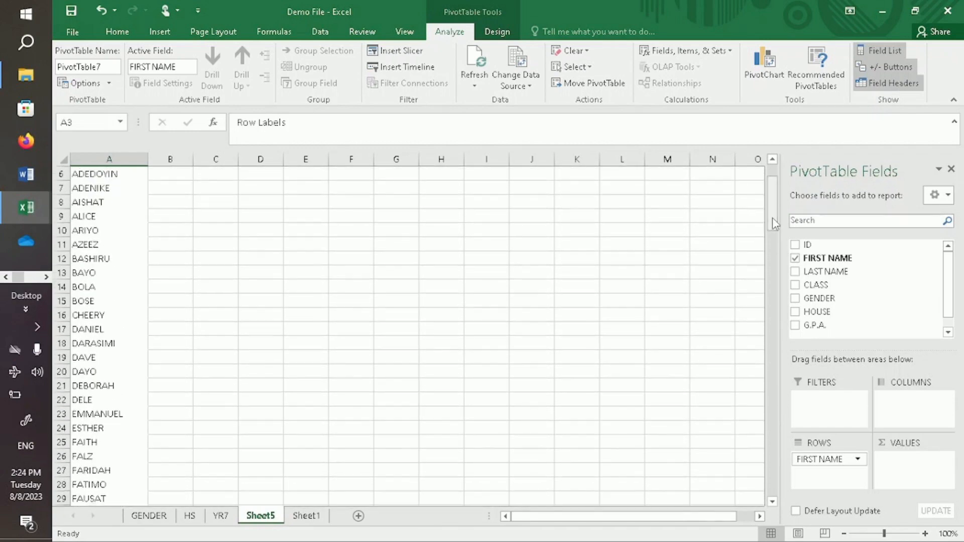
{"action": "left_click", "coordinate": [796, 284]}
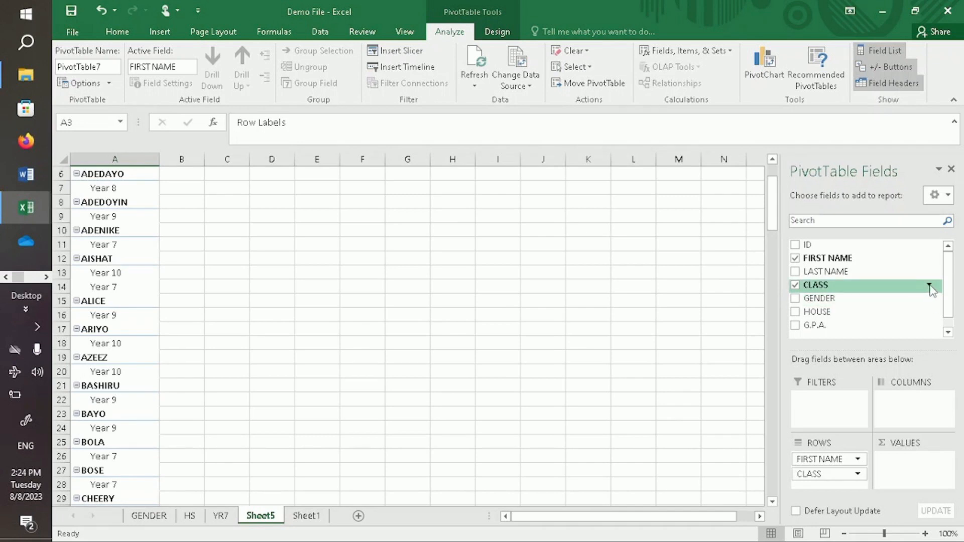
{"action": "left_click", "coordinate": [929, 285]}
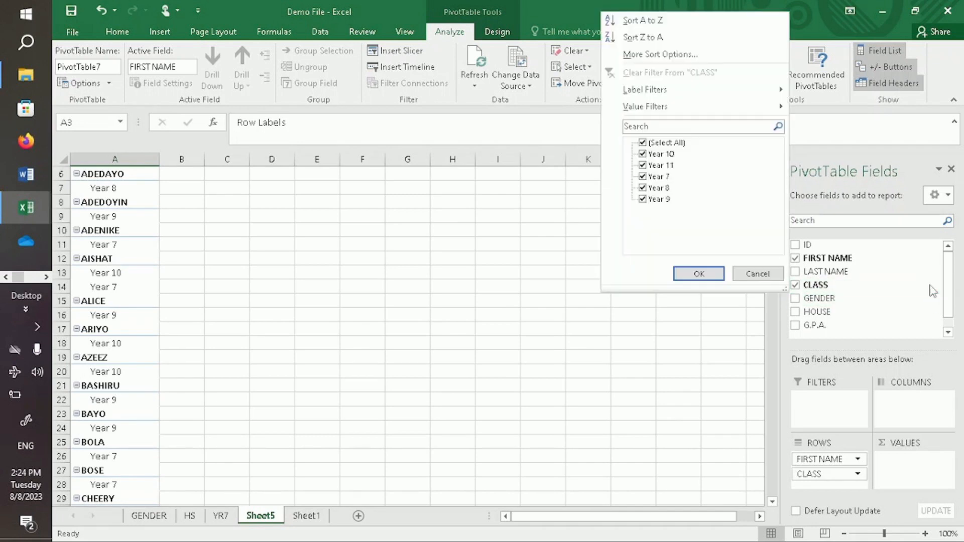
{"action": "left_click", "coordinate": [644, 143]}
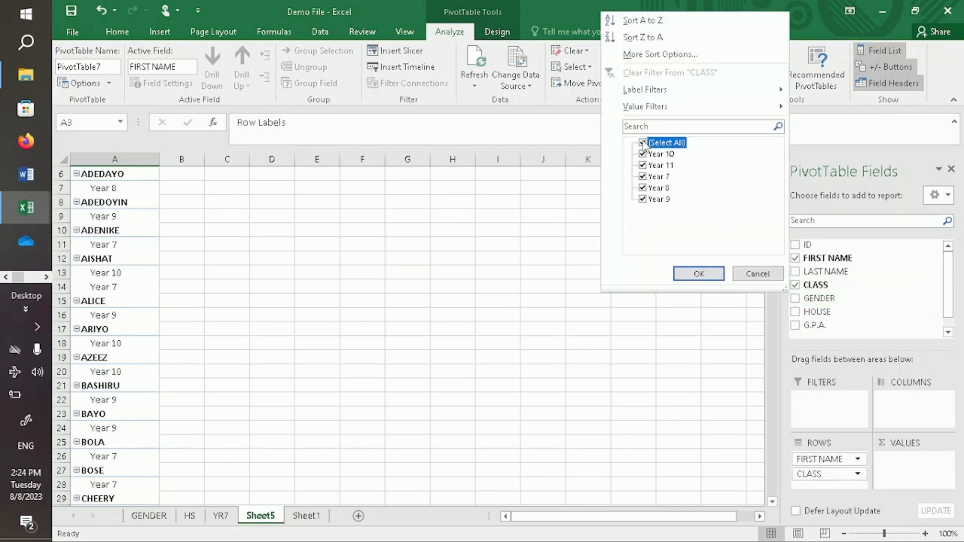
{"action": "left_click", "coordinate": [643, 187]}
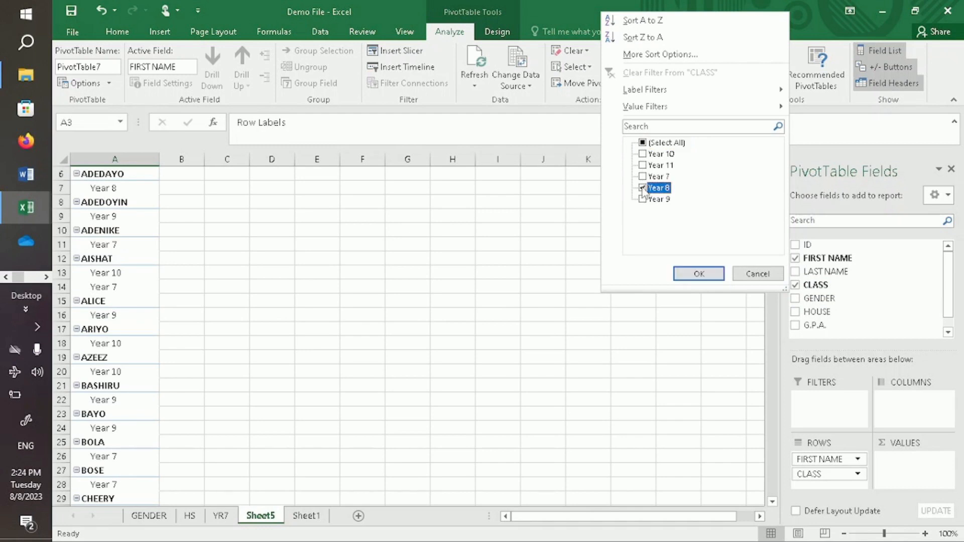
{"action": "left_click", "coordinate": [699, 275]}
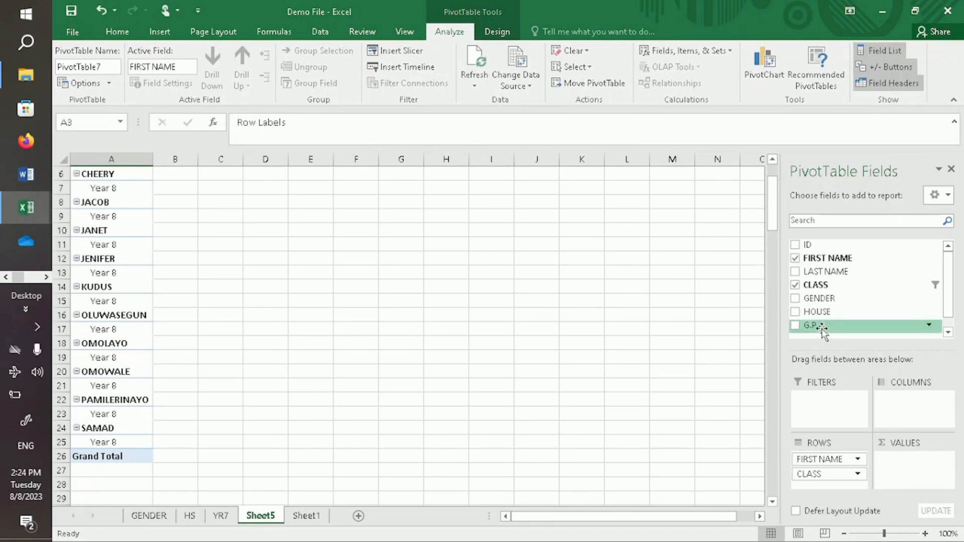
Add G.P.A. to the Year 8 pivot table, move it from rows to values and summarize it by Average.
{"action": "left_click", "coordinate": [795, 325]}
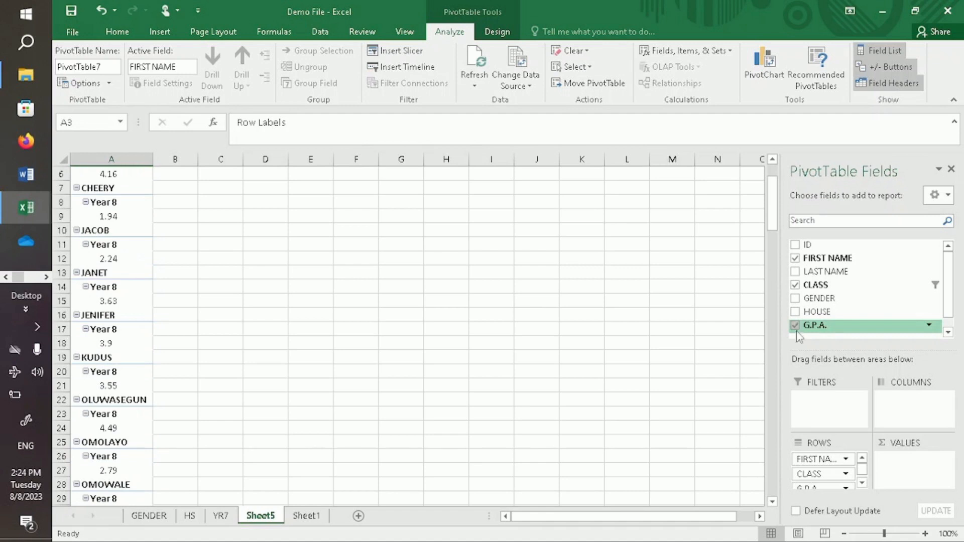
{"action": "left_click_drag", "start_coordinate": [814, 490], "coordinate": [898, 479]}
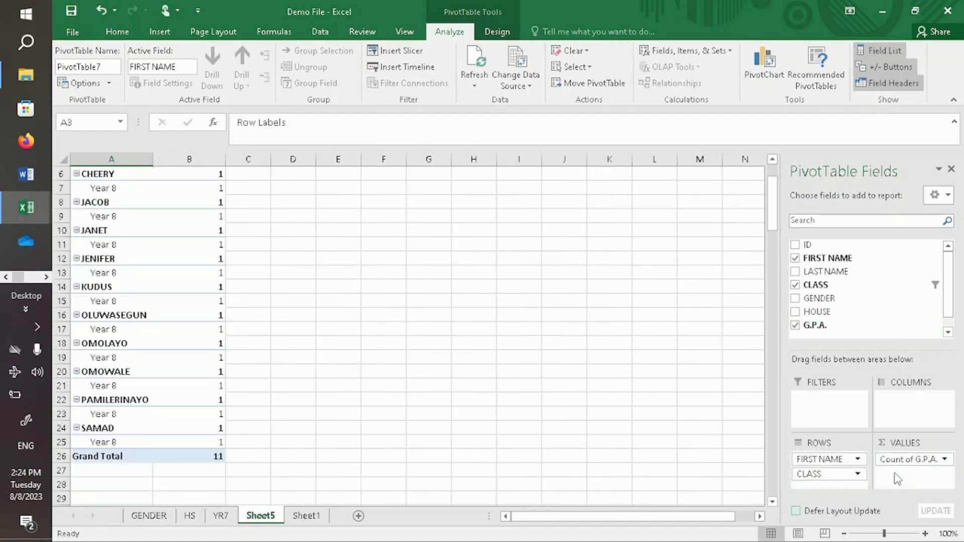
{"action": "left_click", "coordinate": [945, 460]}
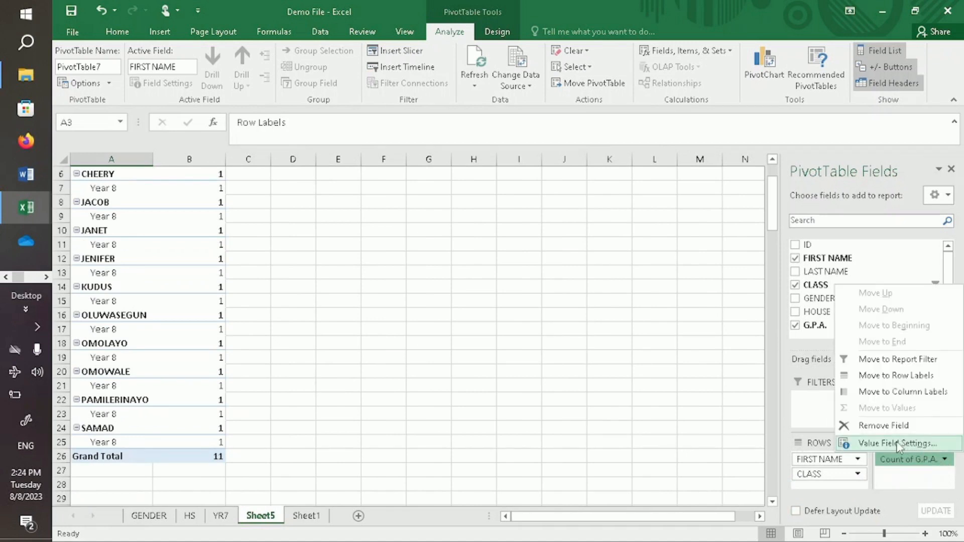
{"action": "left_click", "coordinate": [898, 443]}
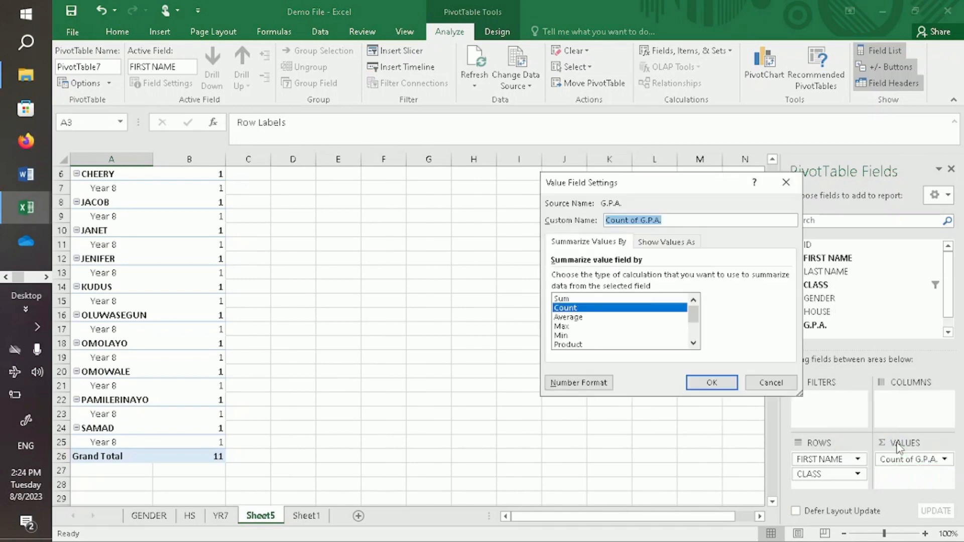
{"action": "left_click", "coordinate": [565, 318]}
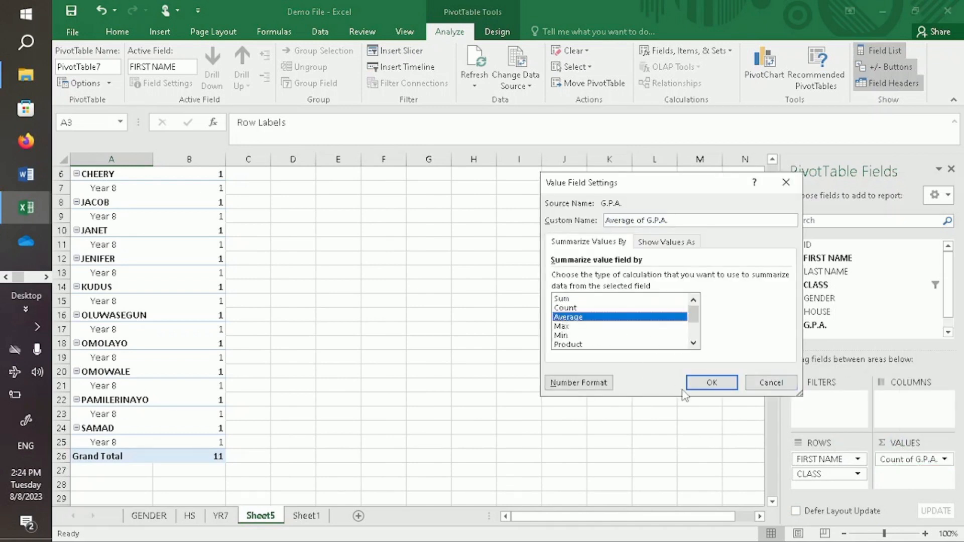
{"action": "left_click", "coordinate": [714, 390]}
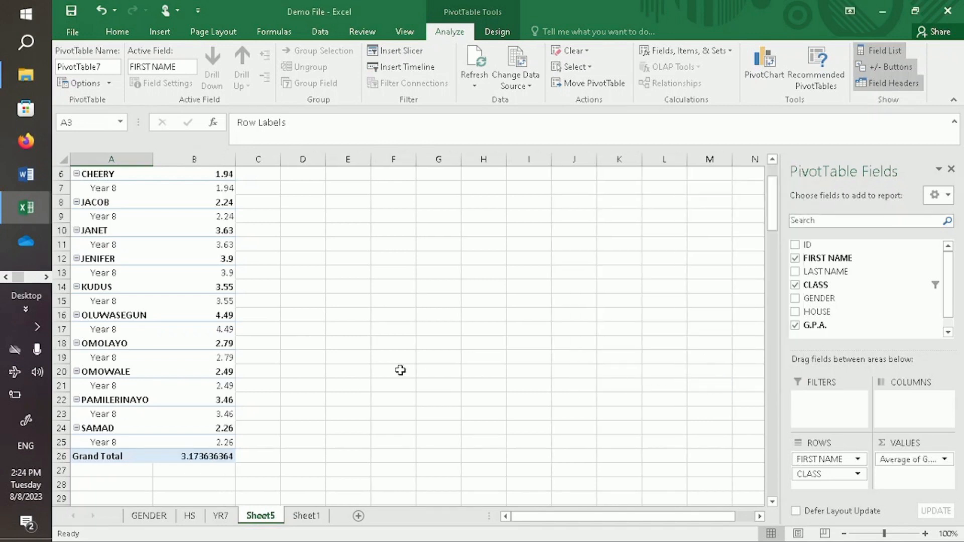
Rename the Year 8 pivot table's worksheet as YR8.
{"action": "right_click", "coordinate": [268, 518]}
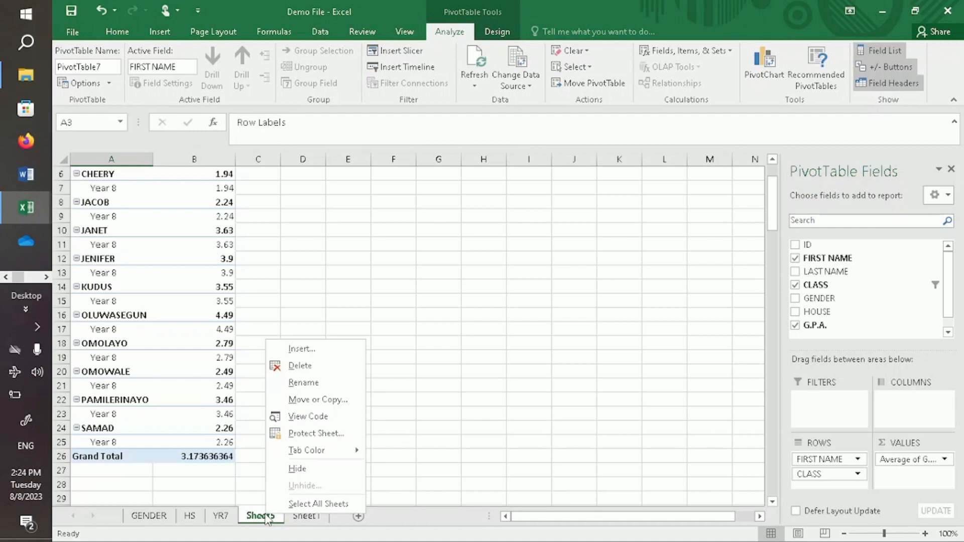
{"action": "left_click", "coordinate": [314, 388]}
{"action": "type", "text": "YR8"}
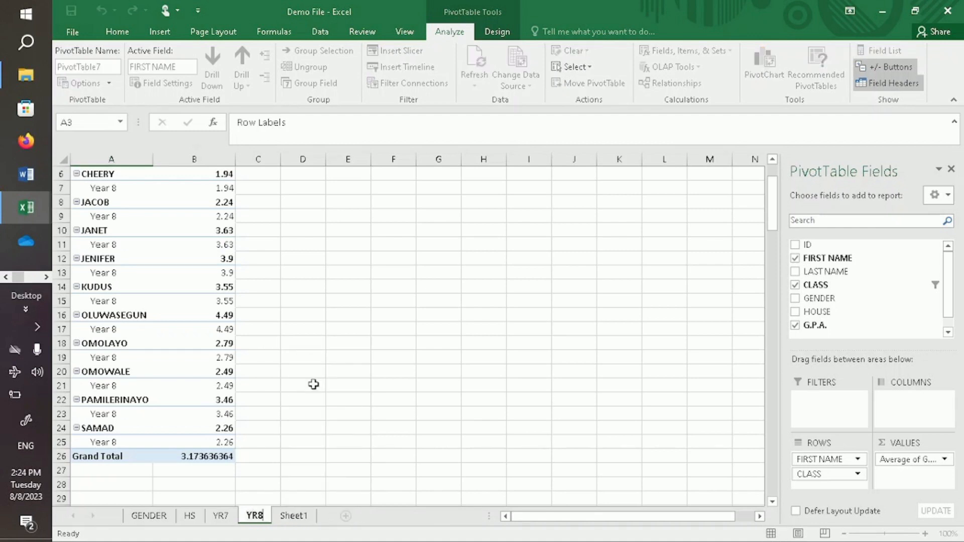
Insert a clustered column chart from the whole pivot table, A3:B44, on the YR7 worksheet.
{"action": "left_click", "coordinate": [221, 516]}
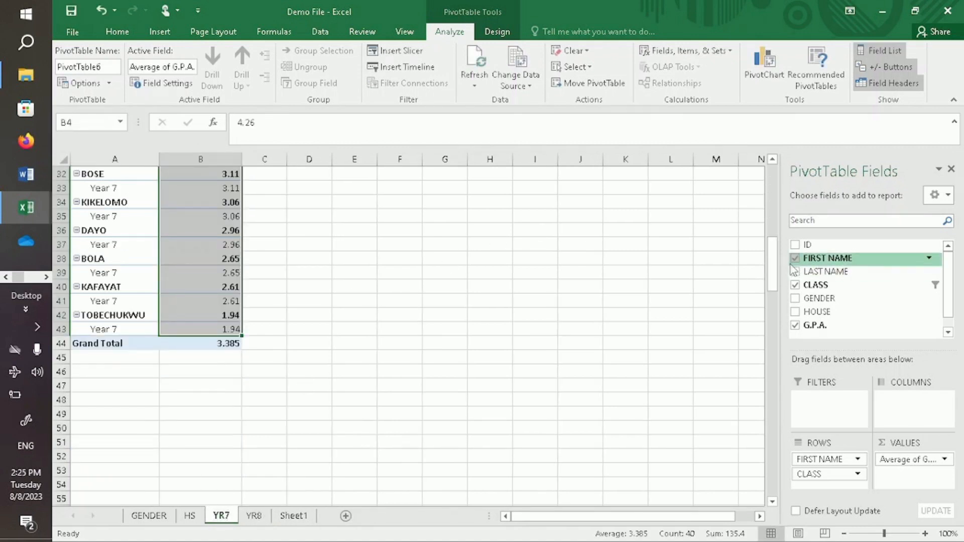
{"action": "left_click_drag", "start_coordinate": [773, 262], "coordinate": [771, 176]}
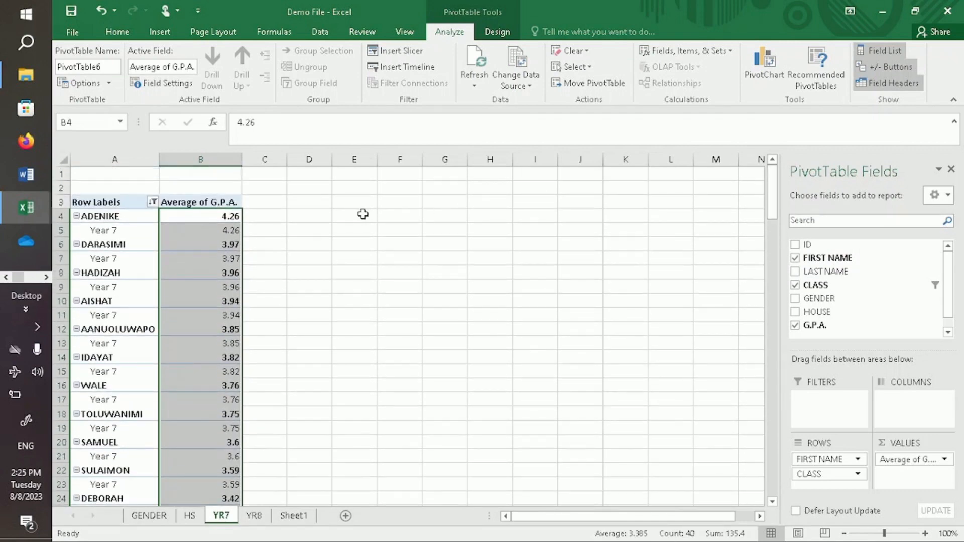
{"action": "left_click", "coordinate": [111, 202]}
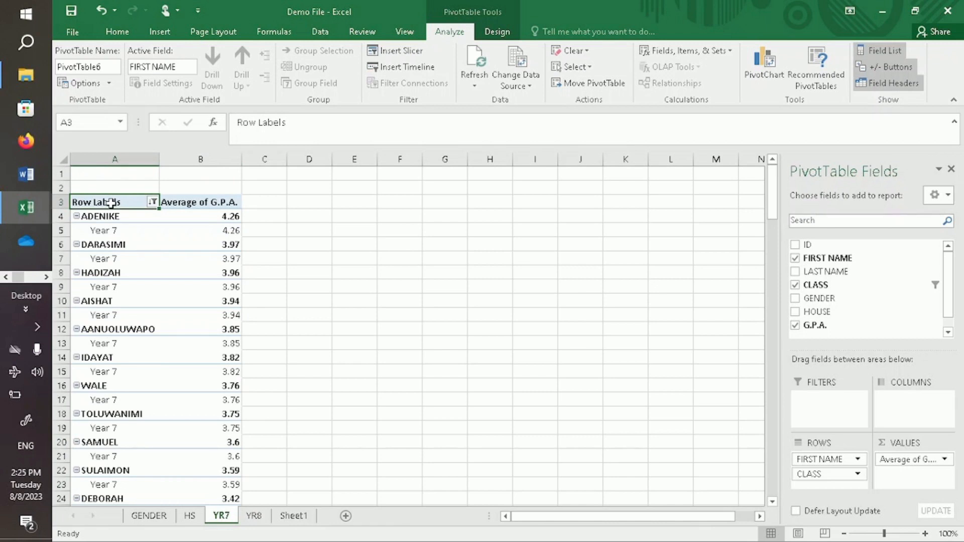
{"action": "key", "text": "ctrl+shift+End"}
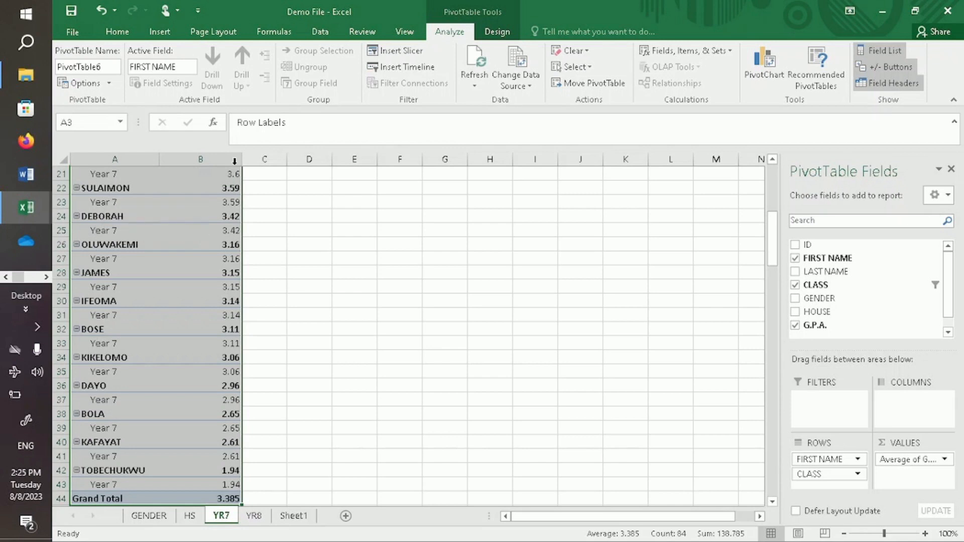
{"action": "left_click", "coordinate": [159, 32]}
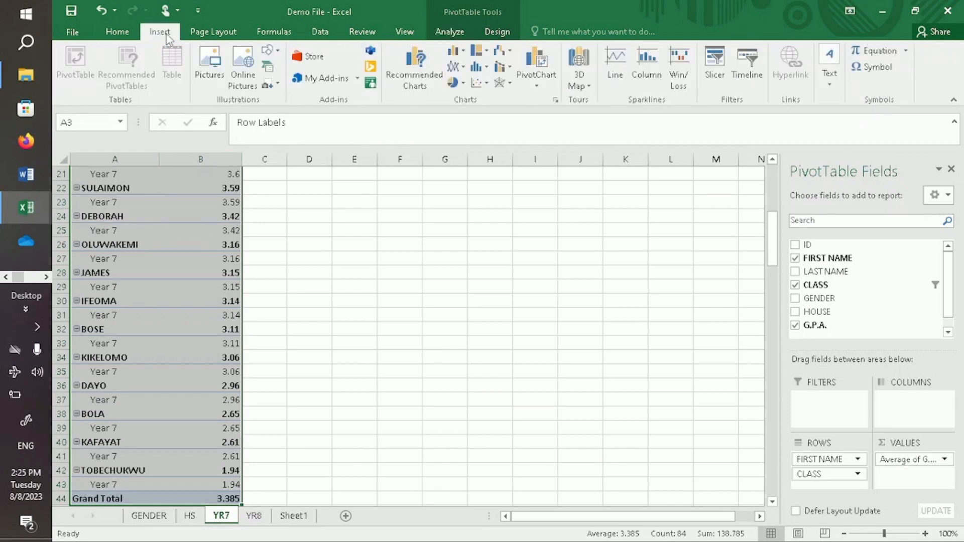
{"action": "left_click", "coordinate": [411, 71]}
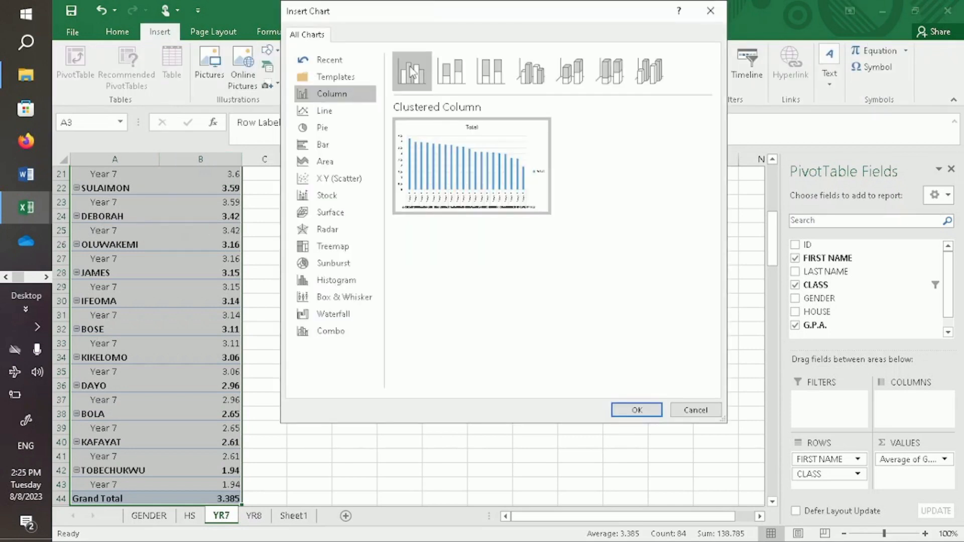
{"action": "mouse_move", "coordinate": [442, 192]}
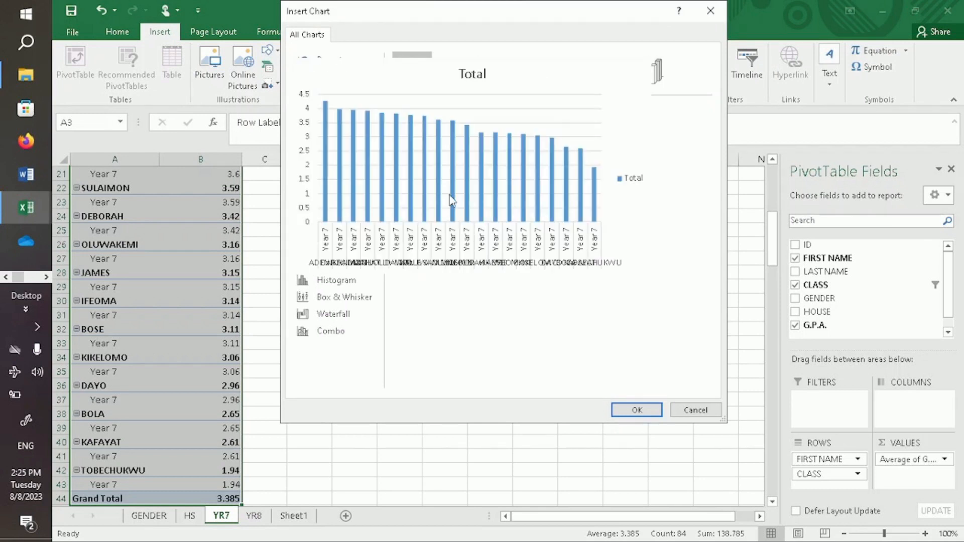
{"action": "left_click", "coordinate": [636, 410]}
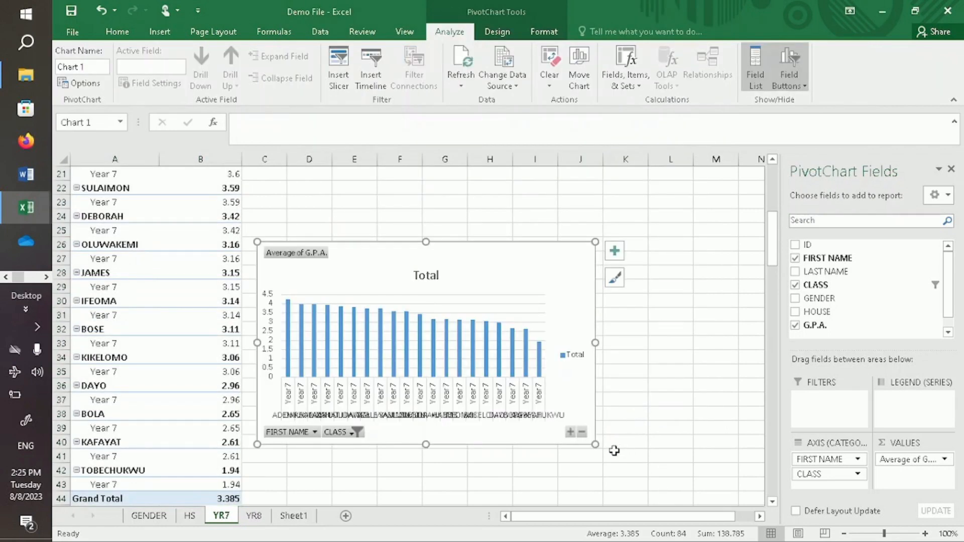
Enlarge the Year 7 column chart so it spans columns C to M beside the pivot table, and inspect its tallest bars.
{"action": "left_click_drag", "start_coordinate": [595, 444], "coordinate": [650, 485]}
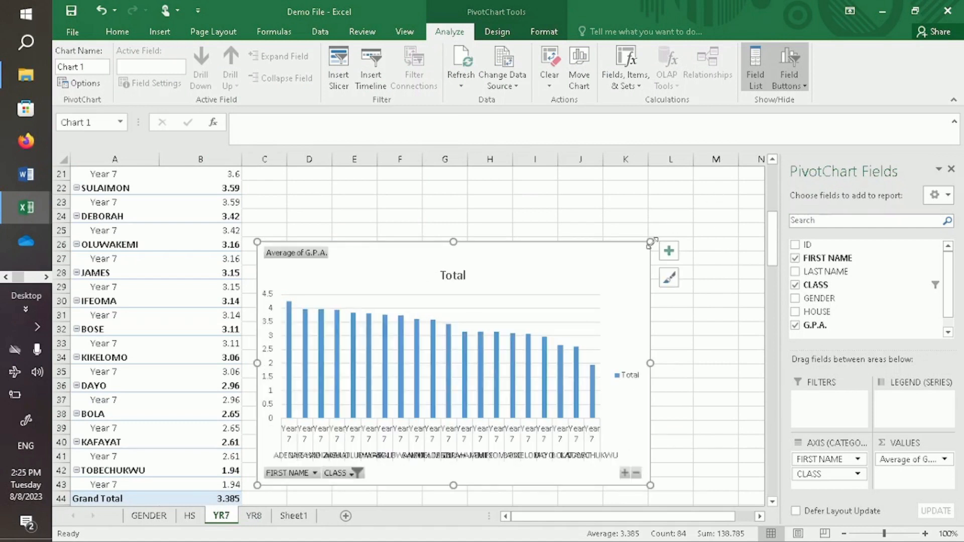
{"action": "left_click_drag", "start_coordinate": [651, 242], "coordinate": [711, 194]}
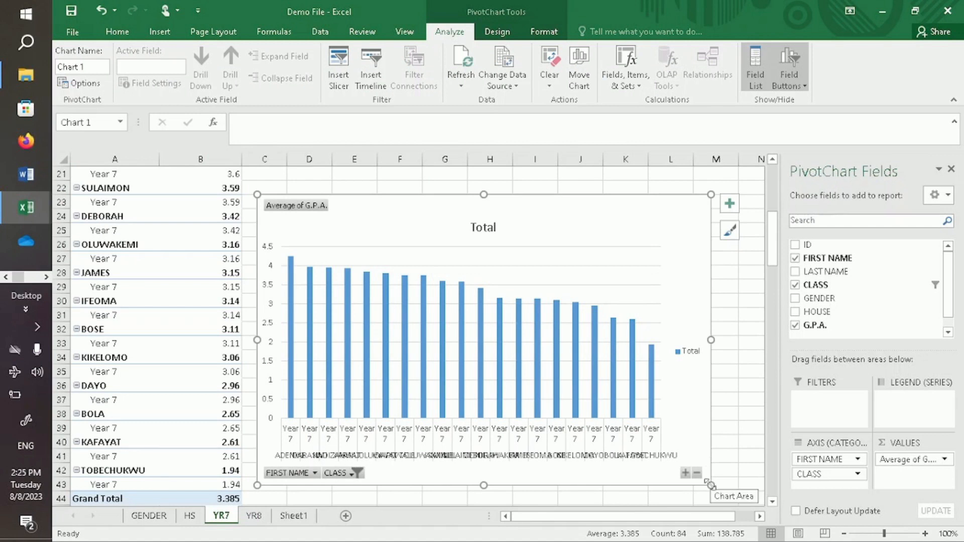
{"action": "left_click_drag", "start_coordinate": [711, 485], "coordinate": [729, 496]}
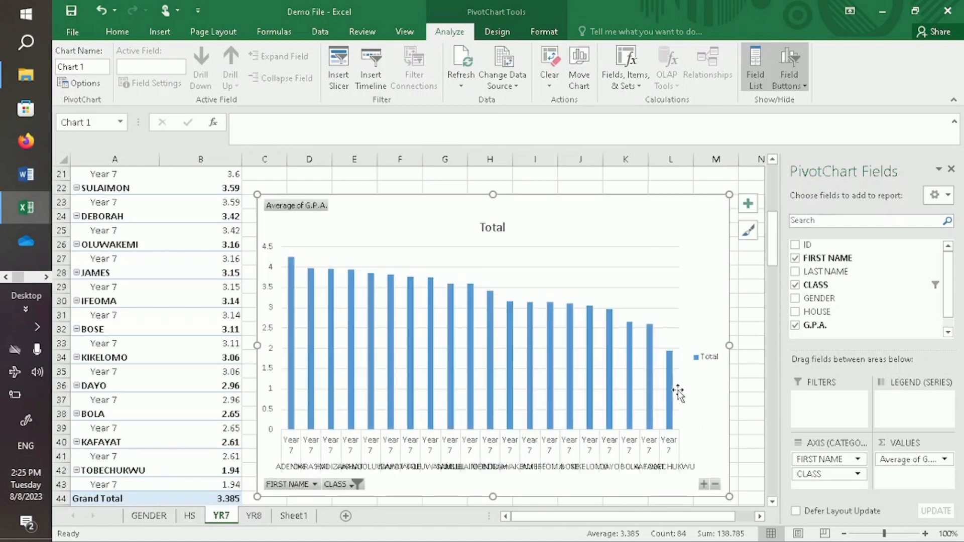
{"action": "mouse_move", "coordinate": [772, 253]}
{"action": "left_mouse_down"}
{"action": "mouse_move", "coordinate": [772, 294]}
{"action": "mouse_move", "coordinate": [769, 258]}
{"action": "left_mouse_up"}
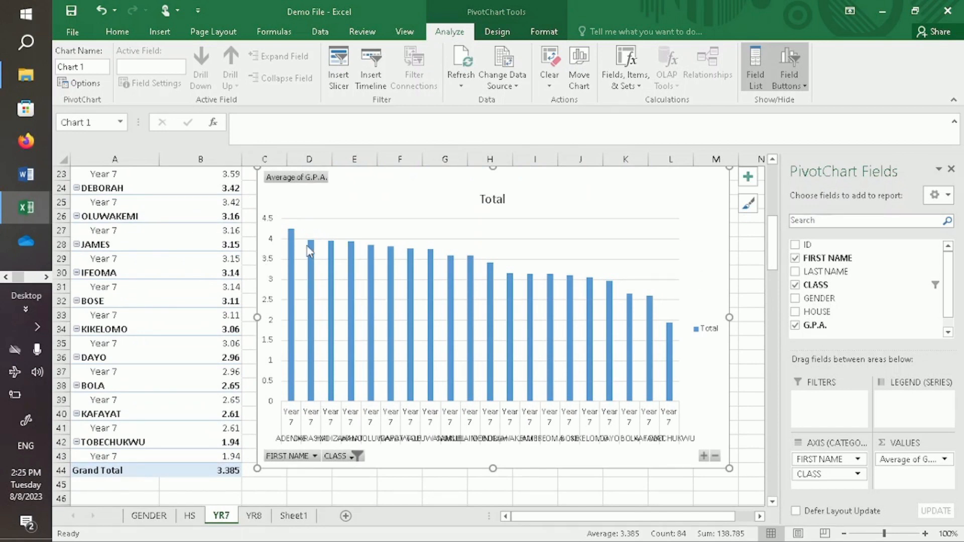
{"action": "mouse_move", "coordinate": [291, 236]}
{"action": "mouse_move", "coordinate": [310, 303]}
Insert a pie chart from the whole pivot table, A3:B26, on the YR8 worksheet.
{"action": "left_click", "coordinate": [255, 516]}
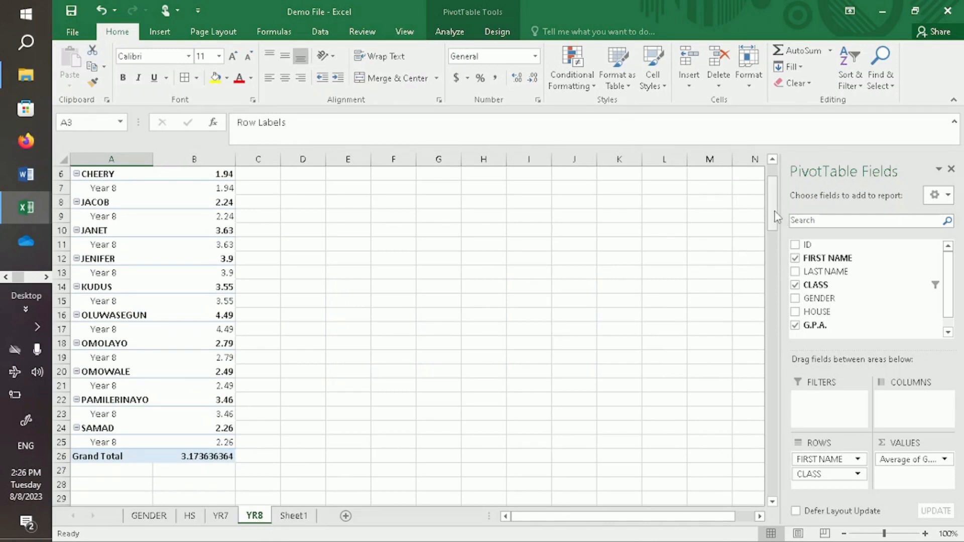
{"action": "left_click_drag", "start_coordinate": [776, 214], "coordinate": [772, 195]}
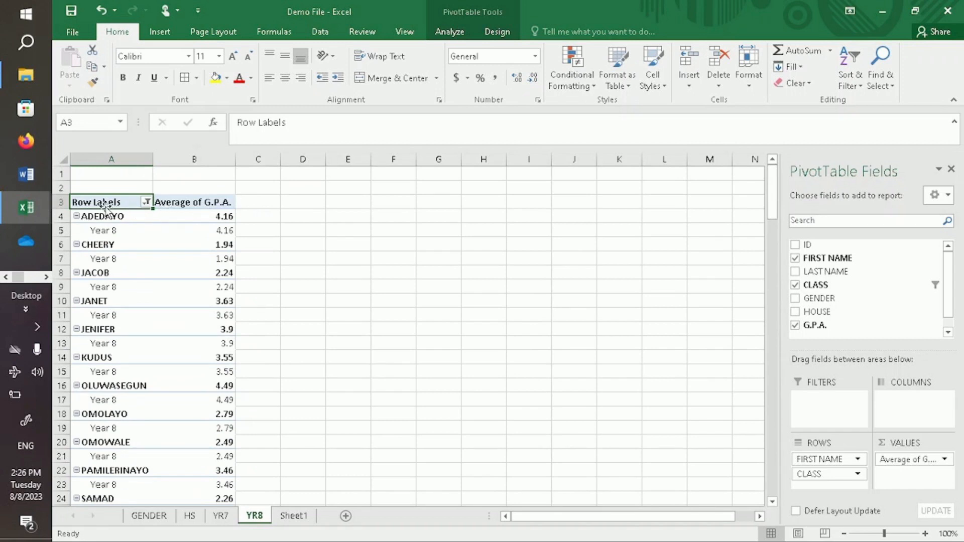
{"action": "key", "text": "ctrl+a"}
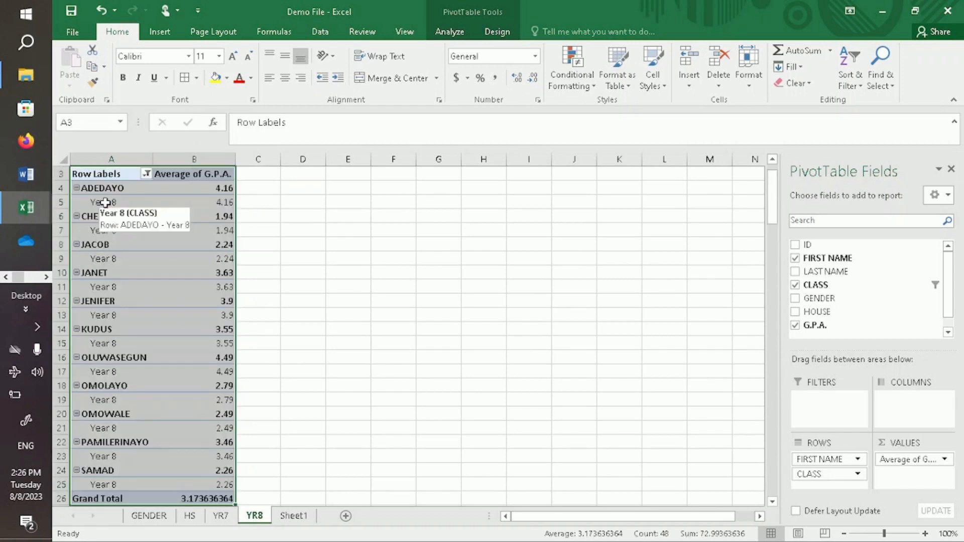
{"action": "left_click", "coordinate": [159, 32]}
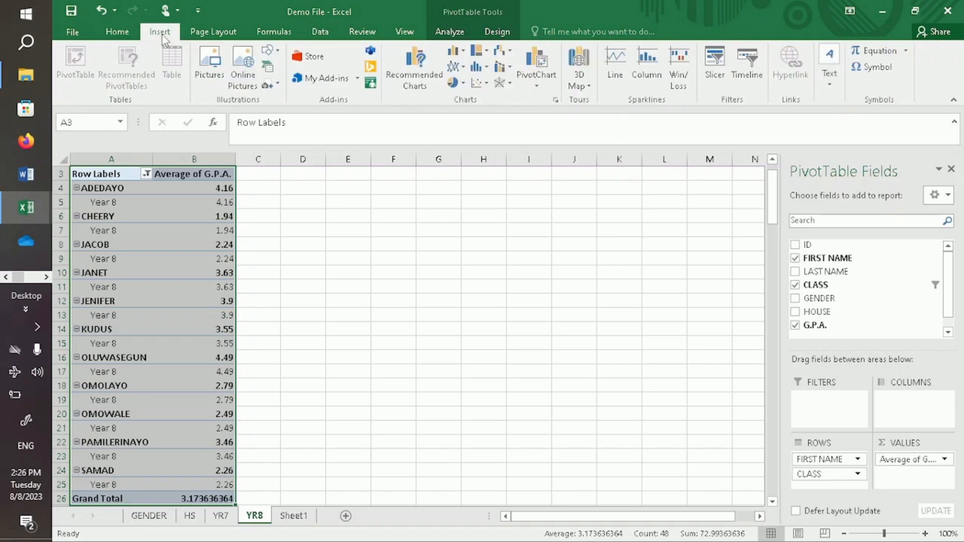
{"action": "left_click", "coordinate": [418, 59]}
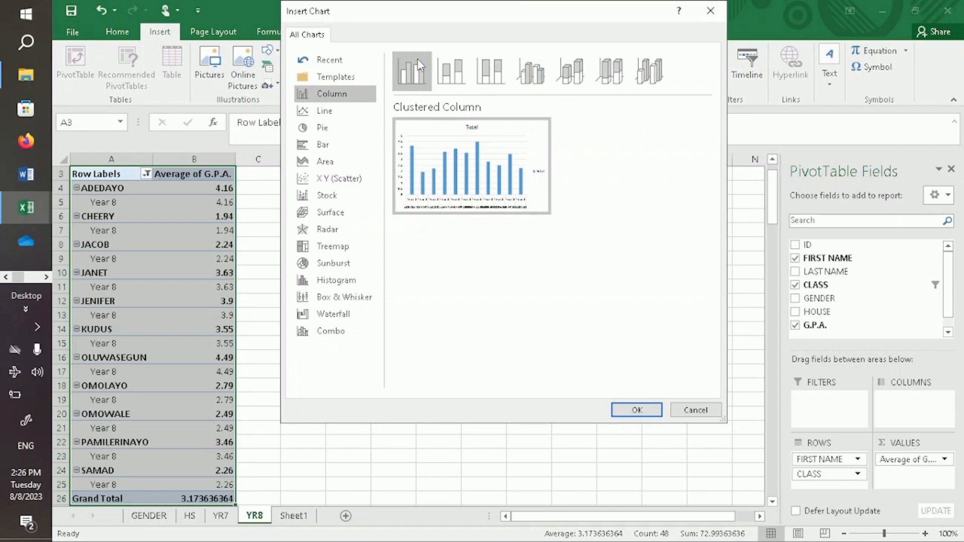
{"action": "left_click", "coordinate": [322, 130]}
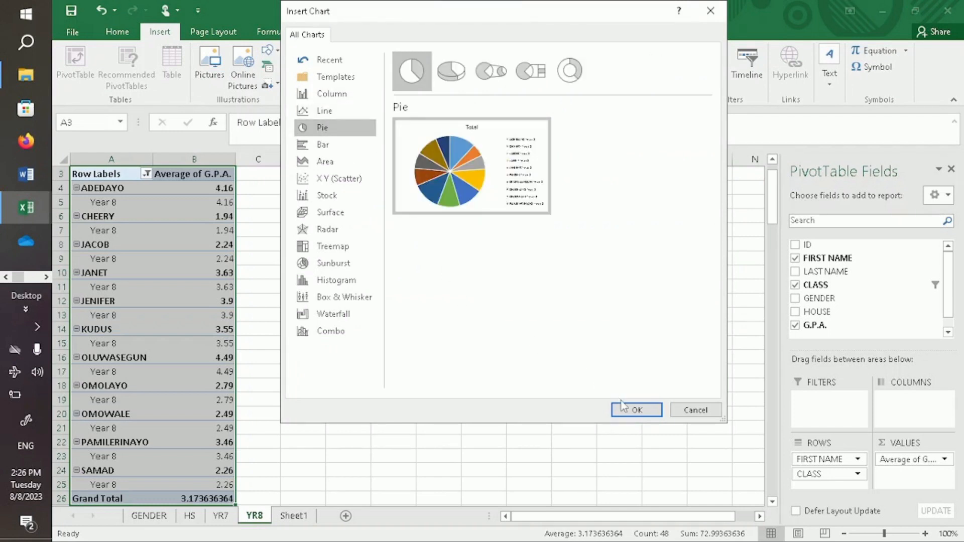
{"action": "left_click", "coordinate": [634, 411]}
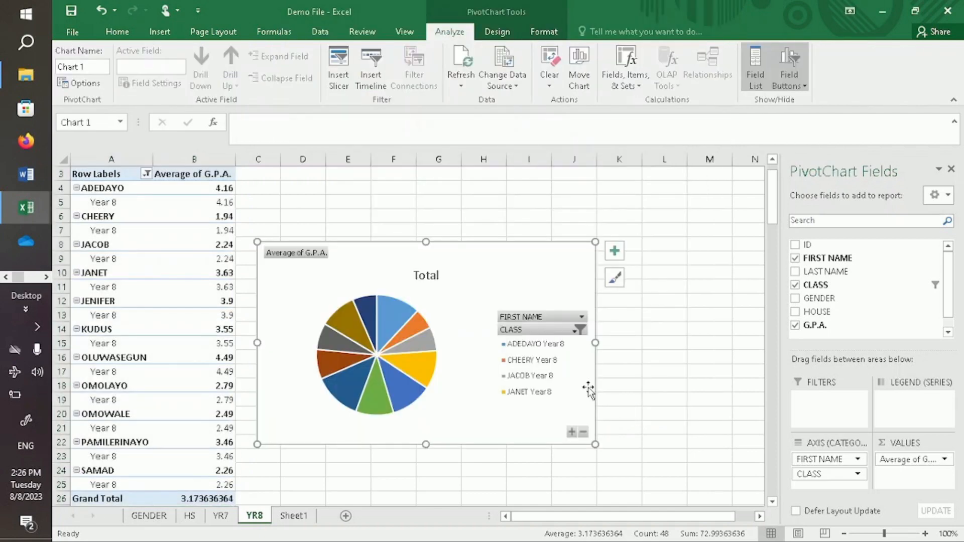
Enlarge the Year 8 pie chart to span columns C to M so its legend lists every student.
{"action": "left_click_drag", "start_coordinate": [595, 445], "coordinate": [640, 489]}
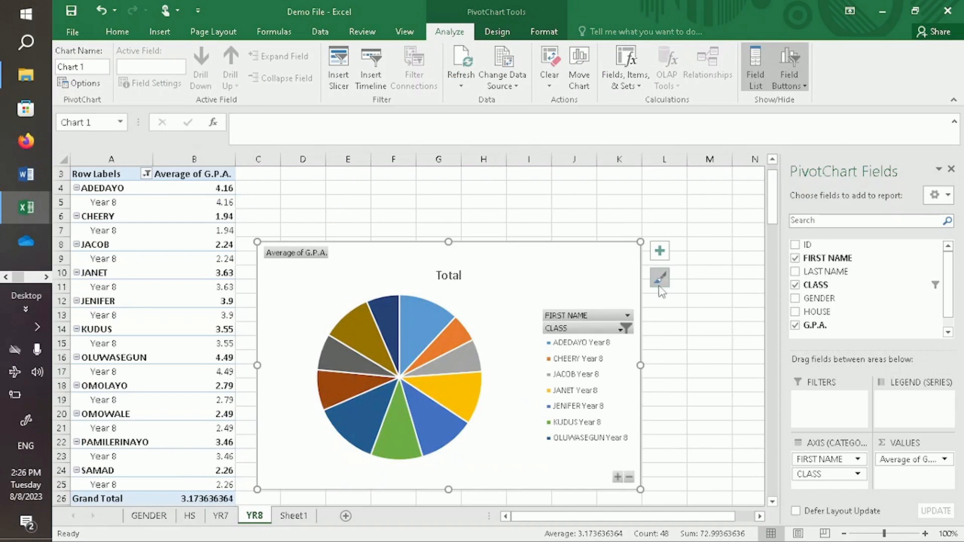
{"action": "left_click_drag", "start_coordinate": [641, 241], "coordinate": [710, 182]}
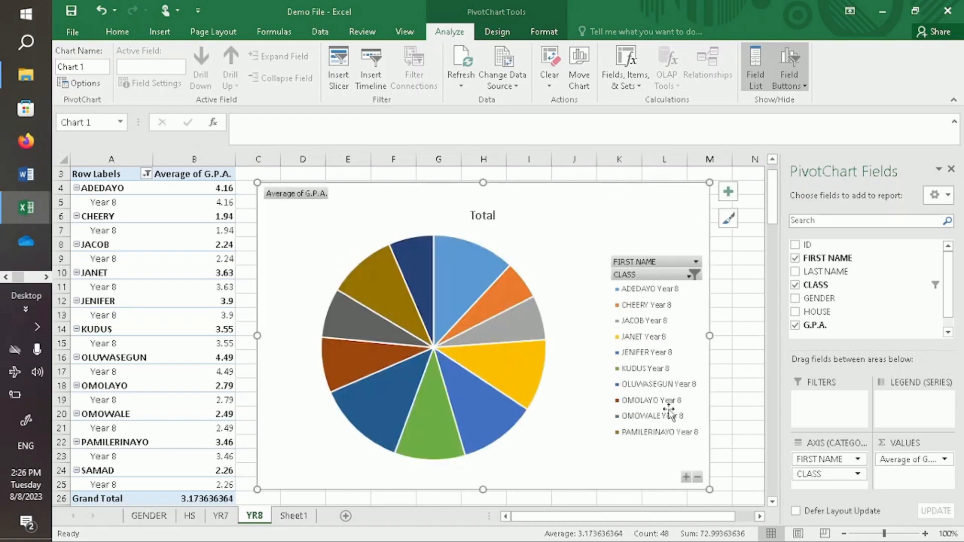
{"action": "left_click_drag", "start_coordinate": [709, 488], "coordinate": [718, 500]}
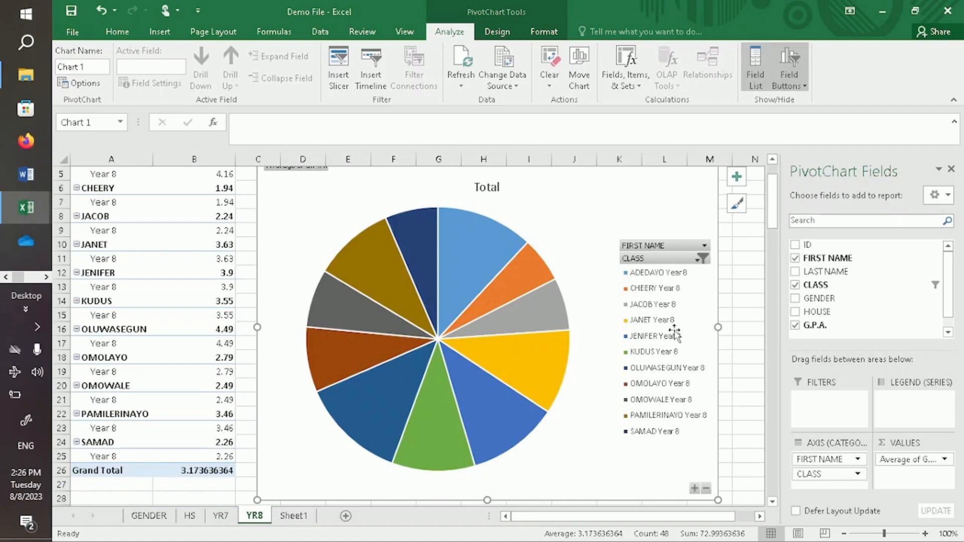
{"action": "mouse_move", "coordinate": [536, 267]}
Sort the Year 8 average G.P.A. values in B4:B25 from largest to smallest.
{"action": "left_click_drag", "start_coordinate": [776, 205], "coordinate": [776, 187]}
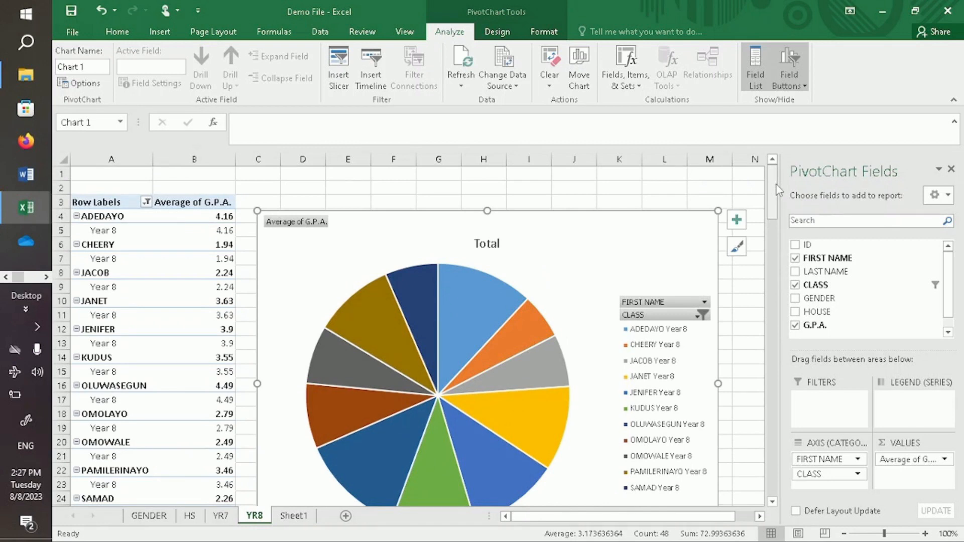
{"action": "left_click", "coordinate": [220, 216]}
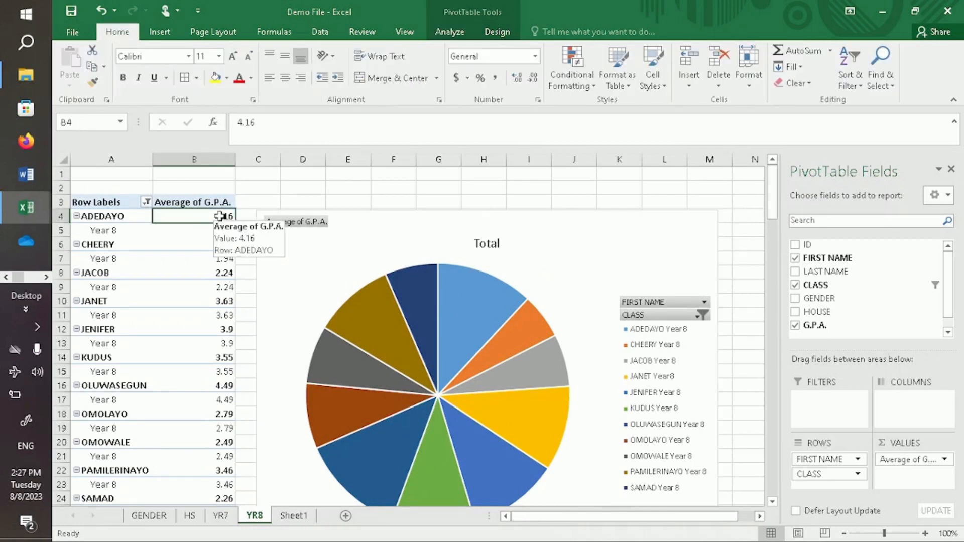
{"action": "key", "text": "shift+Down"}
{"action": "key", "text": "shift+Down"}
{"action": "key", "text": "shift+Down"}
{"action": "key", "text": "shift+Down"}
{"action": "key", "text": "shift+Down"}
{"action": "key", "text": "shift+Down"}
{"action": "key", "text": "shift+Down"}
{"action": "key", "text": "shift+Down"}
{"action": "key", "text": "shift+Down"}
{"action": "key", "text": "shift+Down"}
{"action": "key", "text": "shift+Down"}
{"action": "key", "text": "shift+Down"}
{"action": "key", "text": "shift+Down"}
{"action": "key", "text": "shift+Down"}
{"action": "key", "text": "shift+Down"}
{"action": "key", "text": "shift+Down"}
{"action": "key", "text": "shift+Down"}
{"action": "key", "text": "shift+Down"}
{"action": "key", "text": "shift+Down"}
{"action": "key", "text": "shift+Down"}
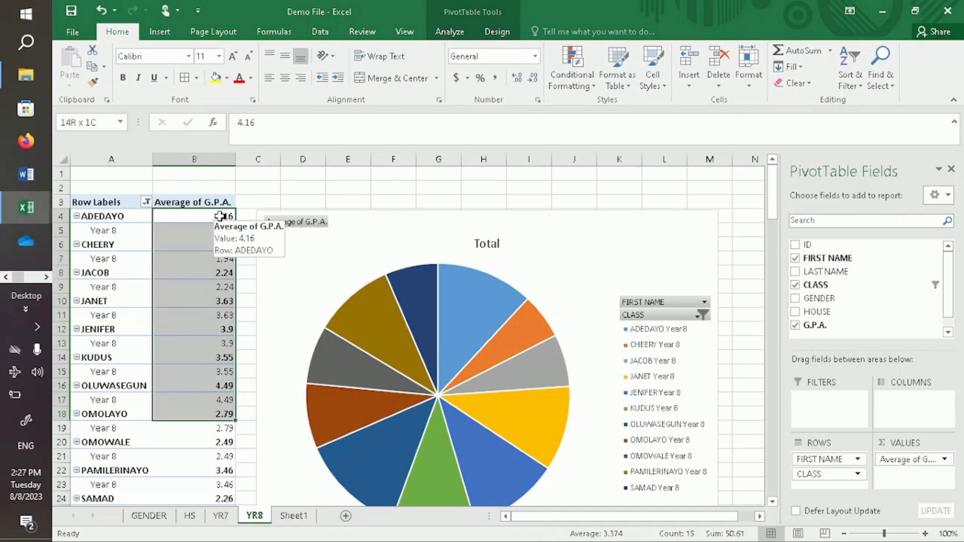
{"action": "key", "text": "shift+Up"}
{"action": "key", "text": "shift+Up"}
{"action": "key", "text": "shift+Up"}
{"action": "key", "text": "shift+Up"}
{"action": "key", "text": "shift+Up"}
{"action": "key", "text": "shift+Up"}
{"action": "key", "text": "shift+Up"}
{"action": "key", "text": "shift+Up"}
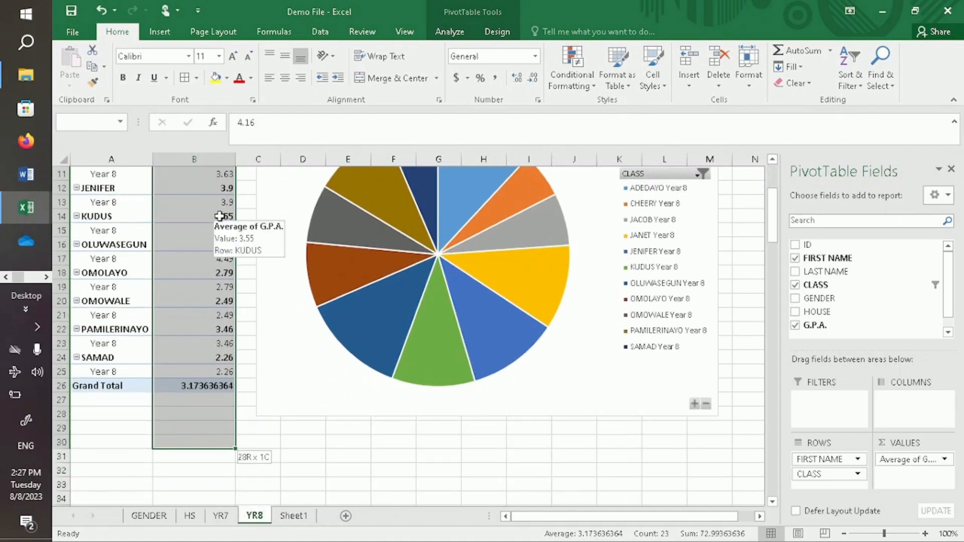
{"action": "key", "text": "shift+Up"}
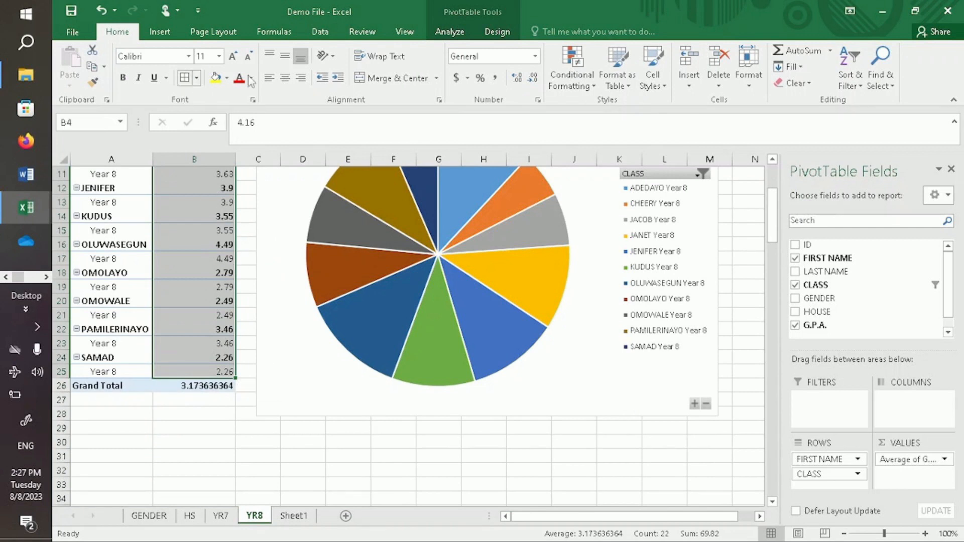
{"action": "left_click", "coordinate": [852, 71]}
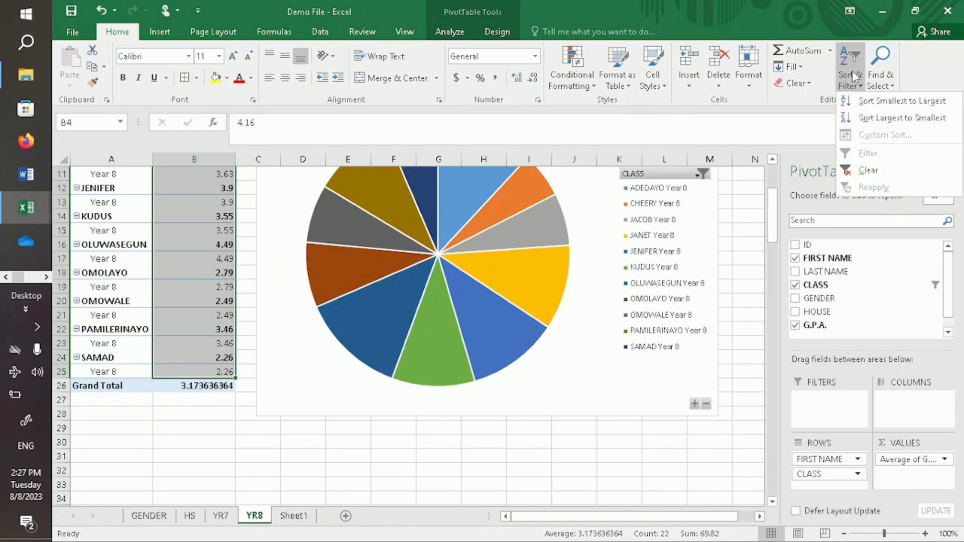
{"action": "left_click", "coordinate": [876, 118]}
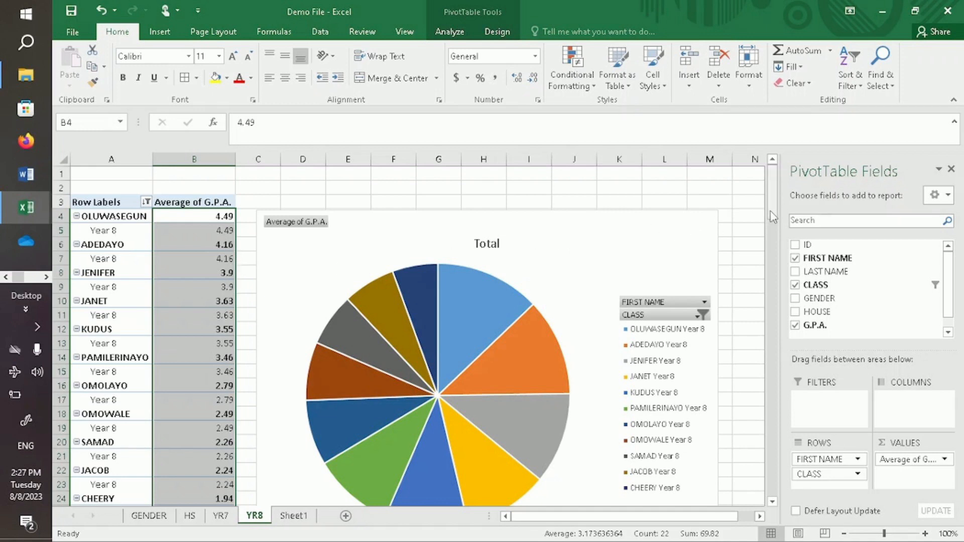
{"action": "scroll", "coordinate": [772, 216], "scroll_direction": "down", "scroll_amount": 11}
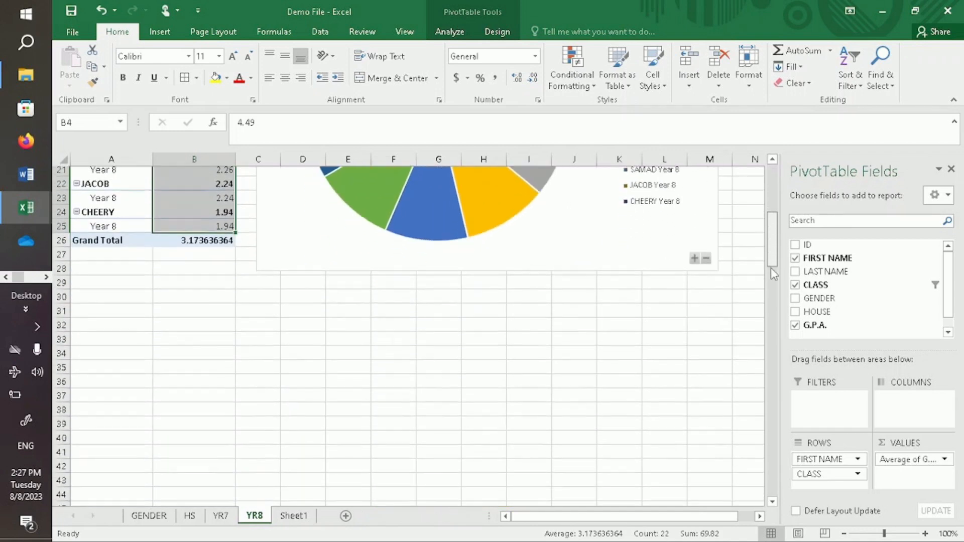
{"action": "left_click_drag", "start_coordinate": [772, 308], "coordinate": [773, 233]}
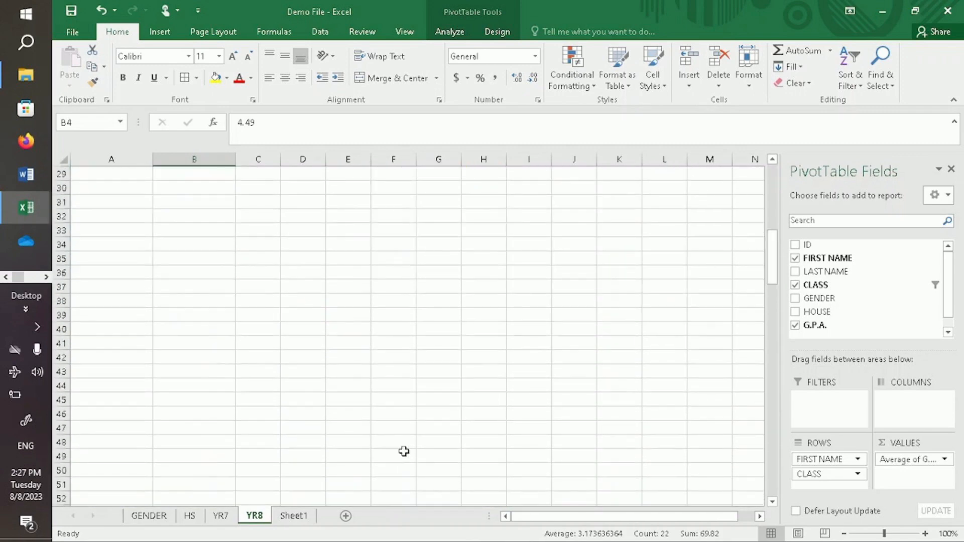
Create another pivot table on a new worksheet from the student data table in Sheet1.
{"action": "left_click", "coordinate": [303, 516]}
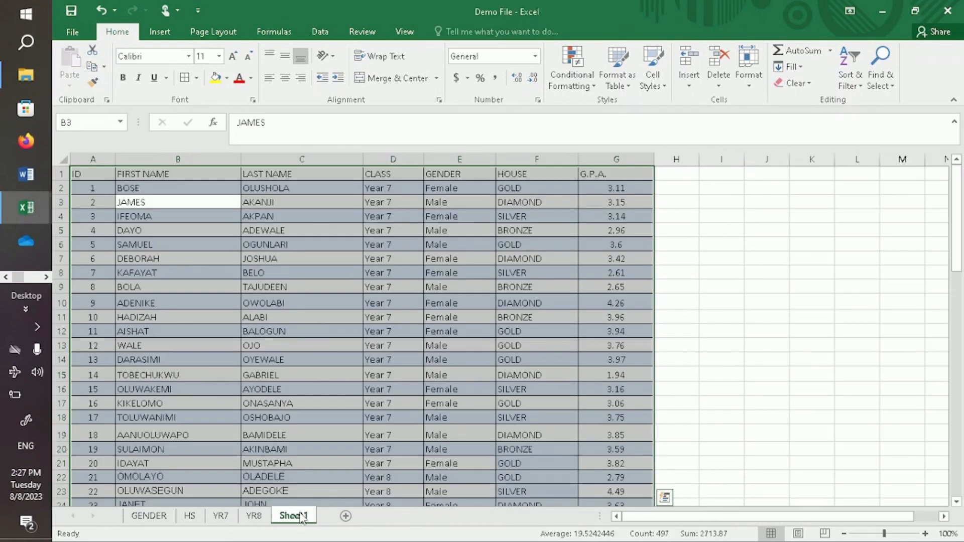
{"action": "left_click", "coordinate": [159, 32]}
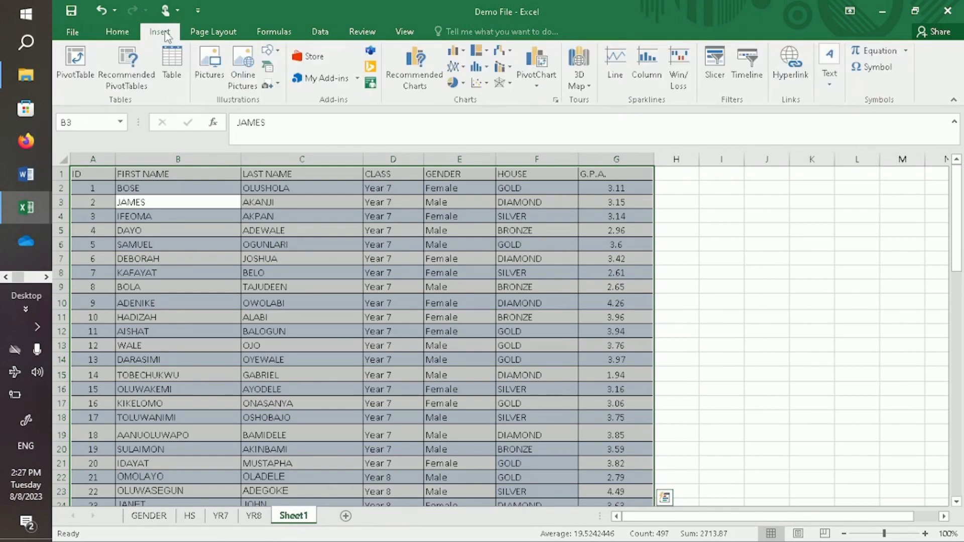
{"action": "left_click", "coordinate": [79, 61]}
{"action": "left_click", "coordinate": [722, 397]}
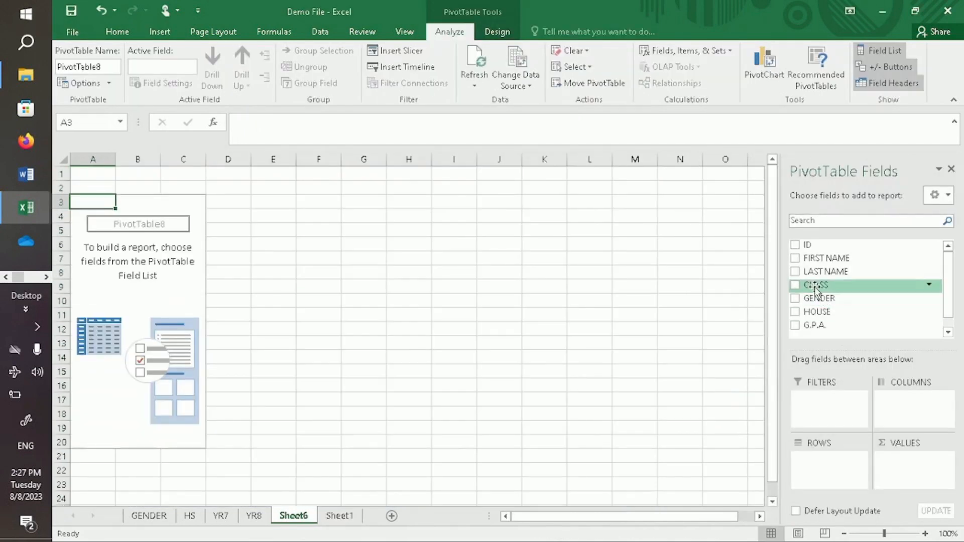
Add FIRST NAME and CLASS to the new pivot table's rows and filter CLASS to Year 11 only.
{"action": "left_click", "coordinate": [796, 259]}
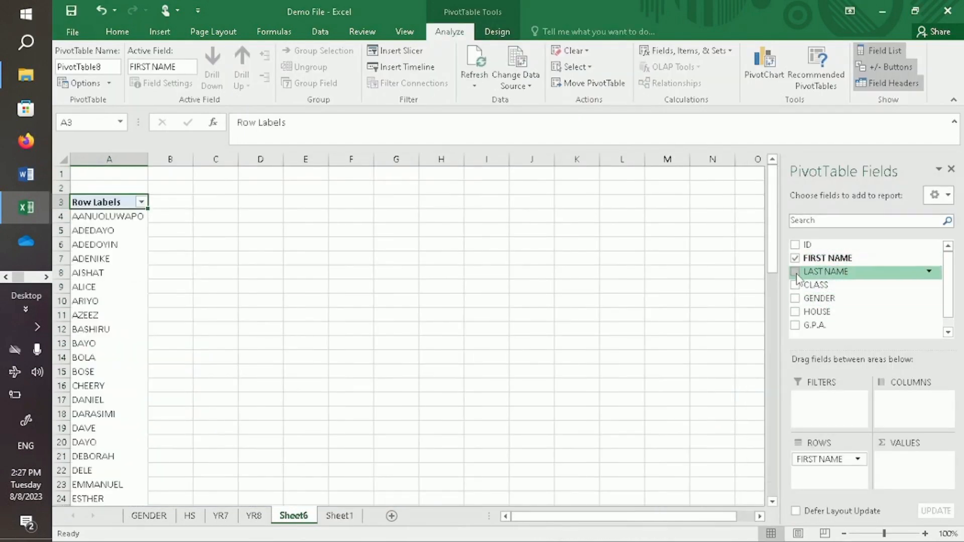
{"action": "left_click", "coordinate": [796, 286]}
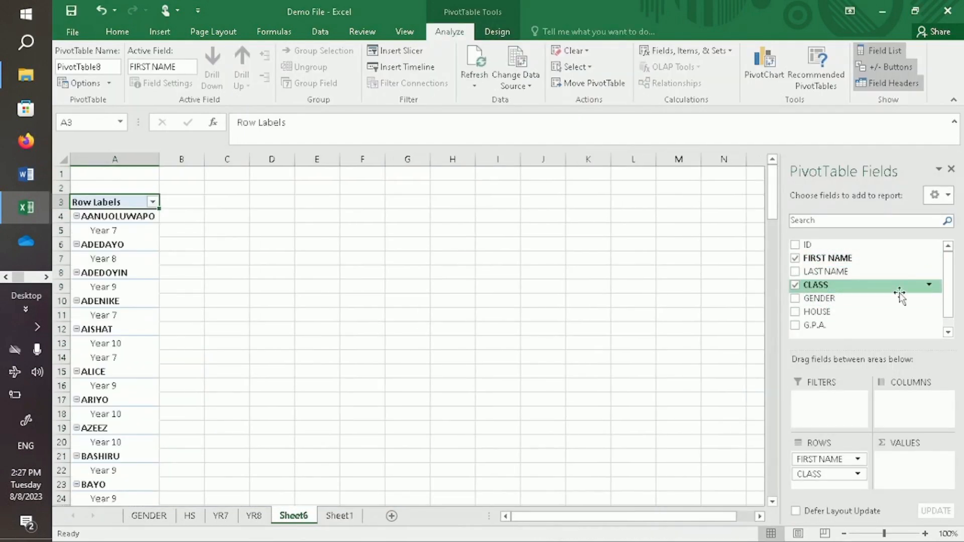
{"action": "left_click", "coordinate": [930, 286]}
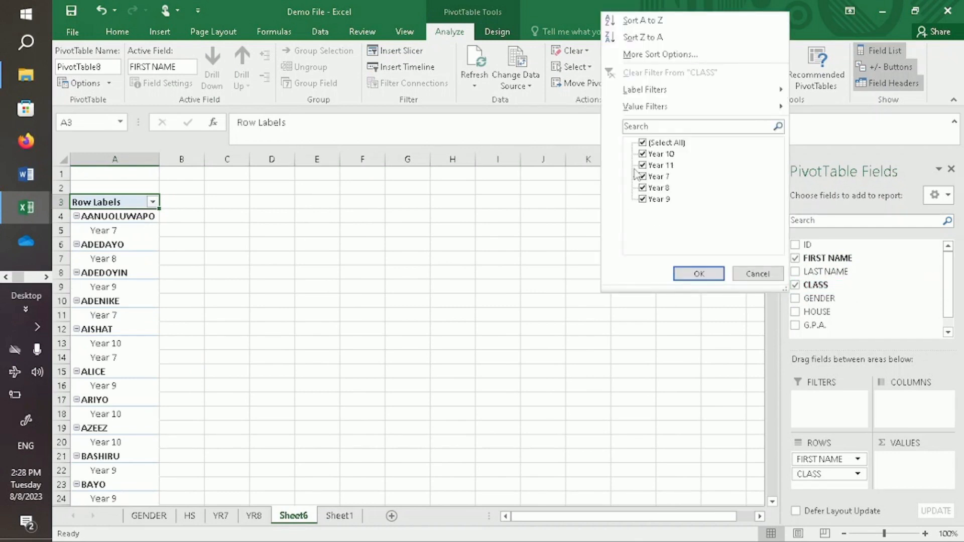
{"action": "left_click", "coordinate": [643, 144]}
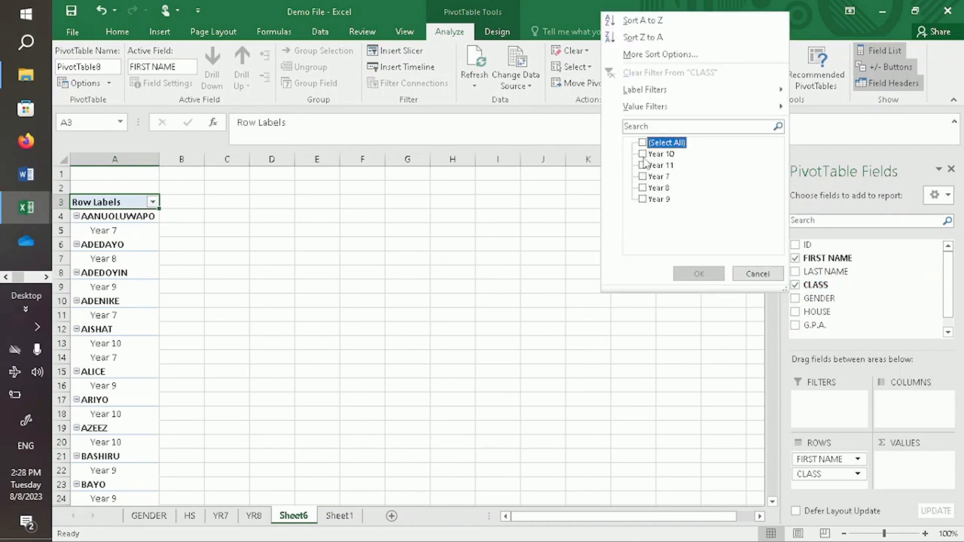
{"action": "left_click", "coordinate": [642, 165]}
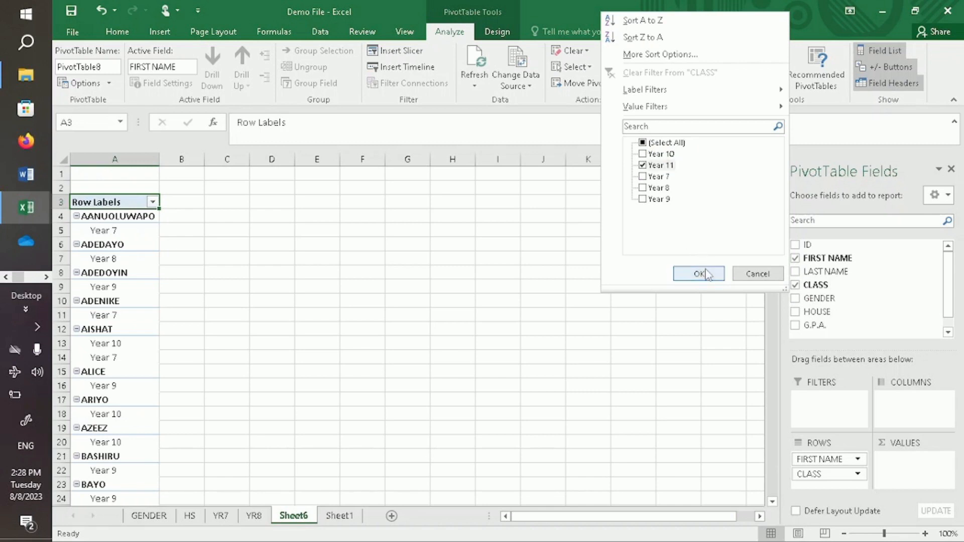
{"action": "left_click", "coordinate": [699, 274]}
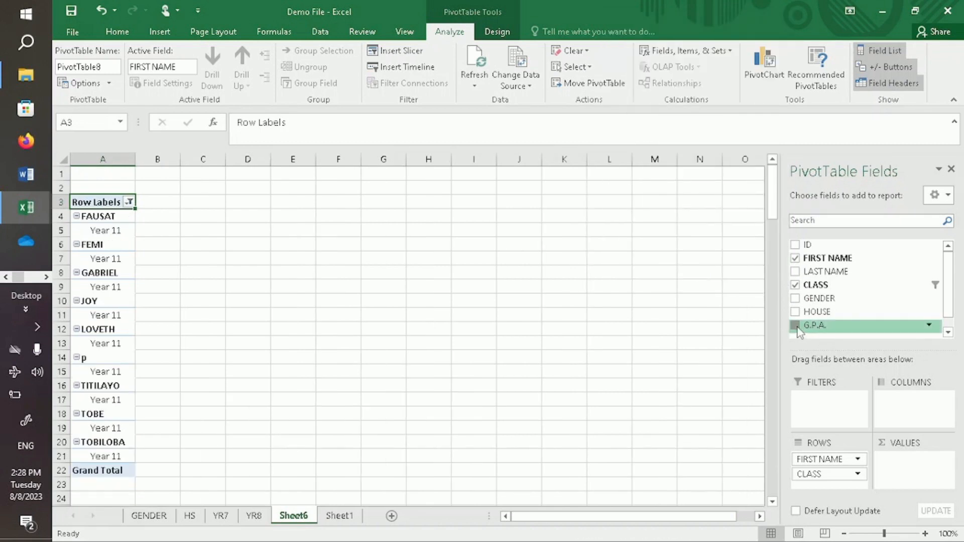
Add G.P.A. to the Year 11 pivot table, move it from rows to values and summarize it by Average.
{"action": "left_click", "coordinate": [795, 326]}
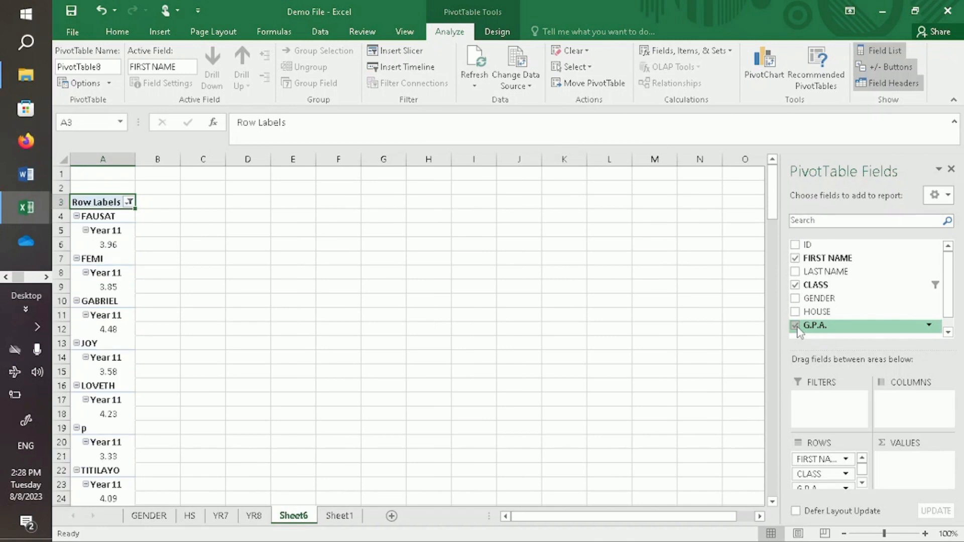
{"action": "left_click", "coordinate": [831, 487]}
{"action": "left_click_drag", "start_coordinate": [831, 487], "coordinate": [888, 469]}
{"action": "left_click_drag", "start_coordinate": [892, 471], "coordinate": [894, 469]}
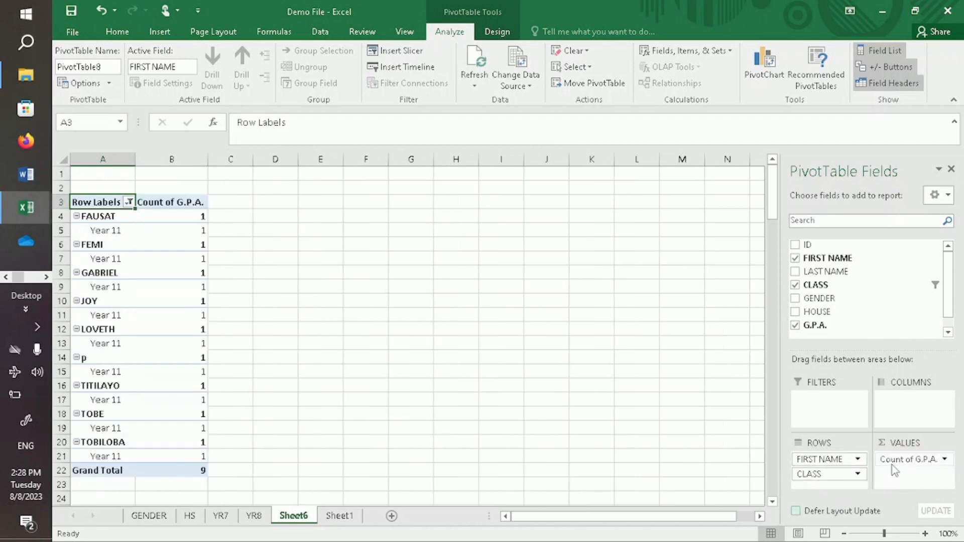
{"action": "left_click", "coordinate": [945, 460]}
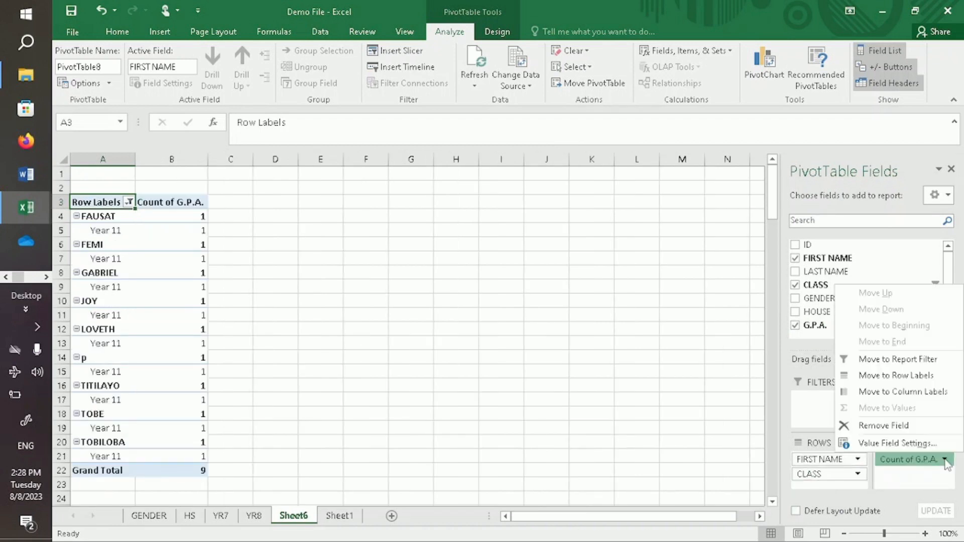
{"action": "left_click", "coordinate": [889, 445]}
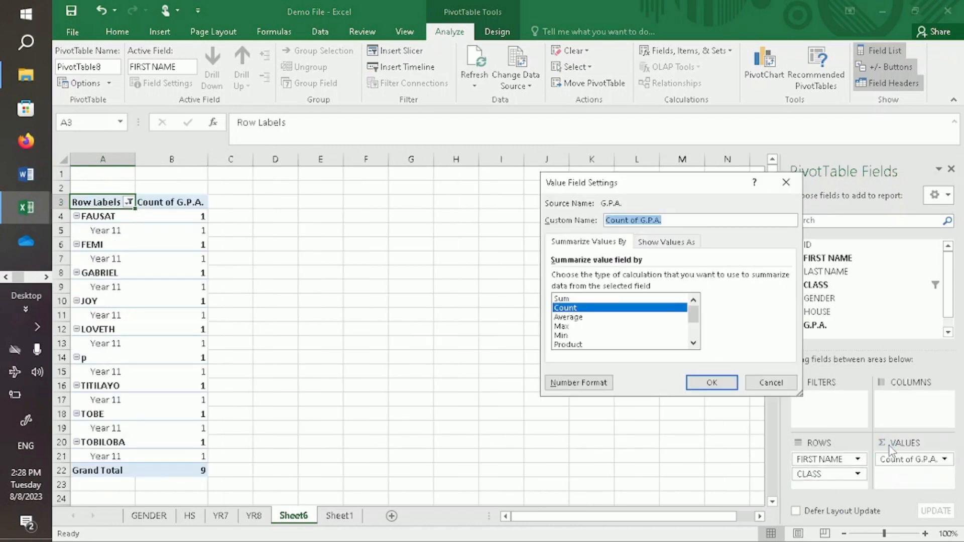
{"action": "left_click", "coordinate": [583, 318]}
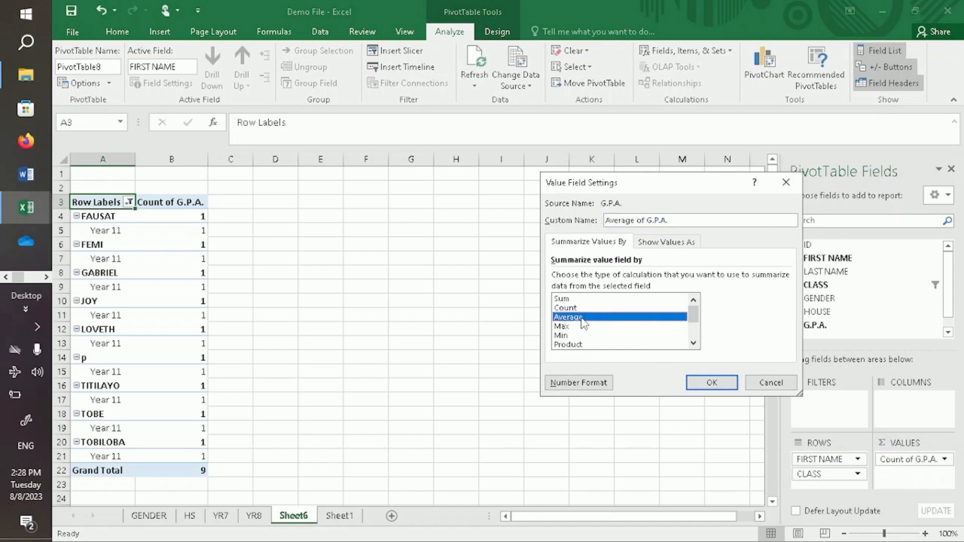
{"action": "left_click", "coordinate": [711, 384]}
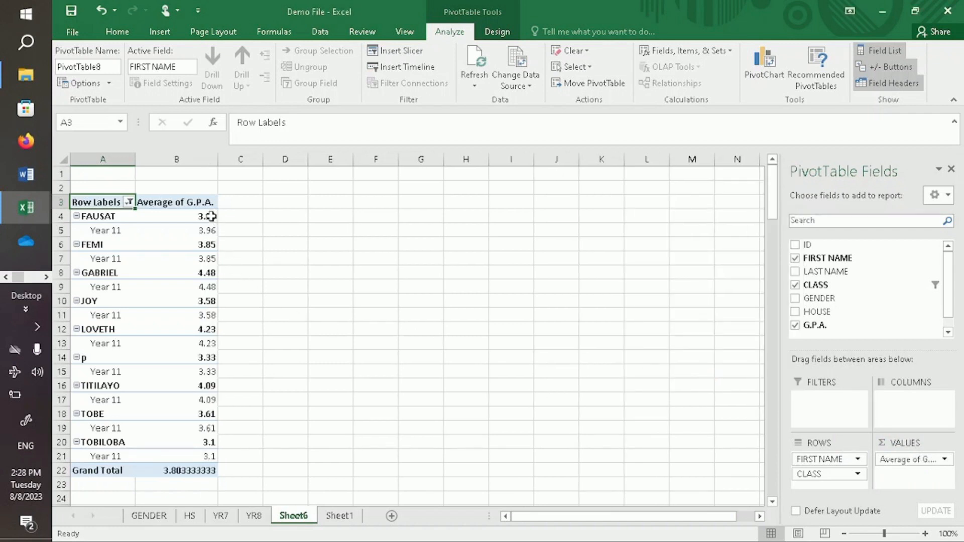
Sort the Year 11 average G.P.A. values in B4:B21 from largest to smallest.
{"action": "left_click", "coordinate": [210, 217]}
{"action": "left_click_drag", "start_coordinate": [210, 236], "coordinate": [200, 452]}
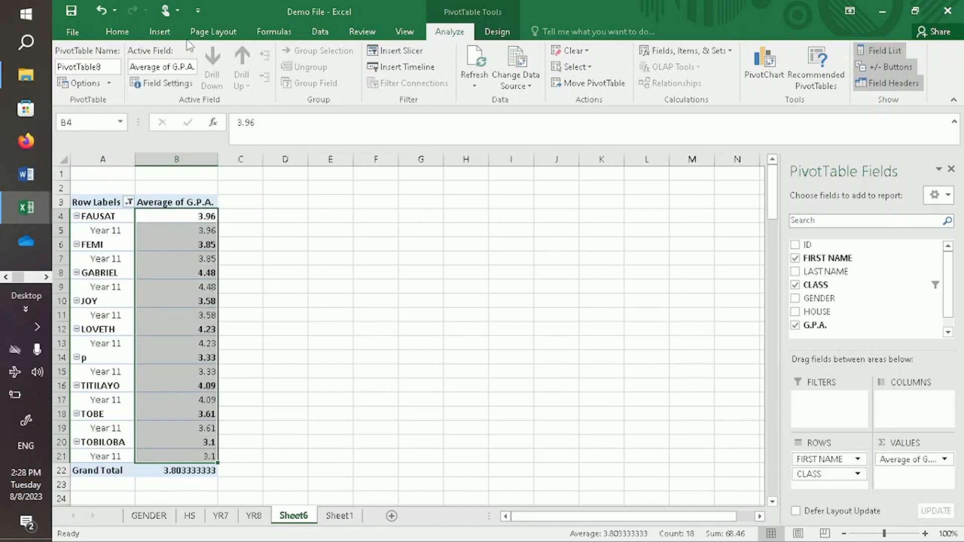
{"action": "left_click", "coordinate": [114, 36]}
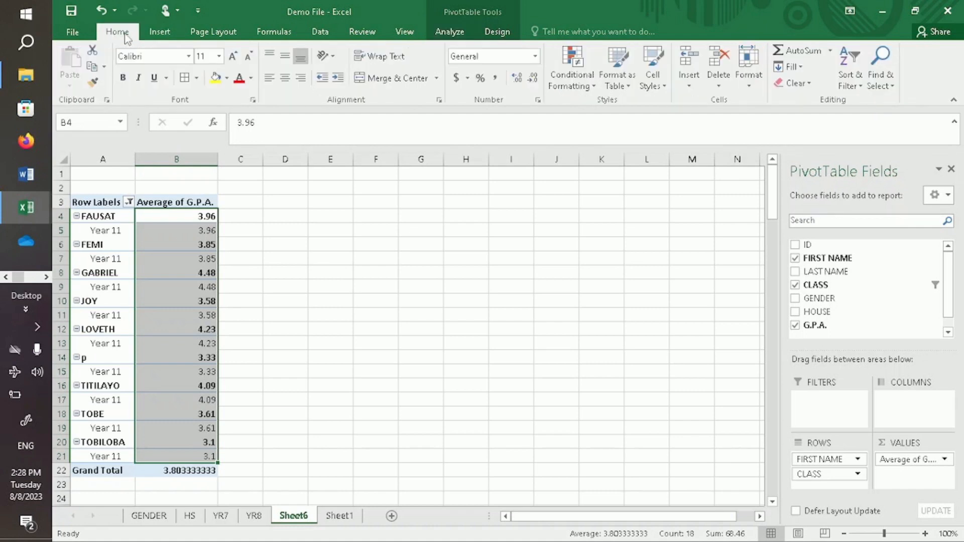
{"action": "left_click", "coordinate": [850, 58]}
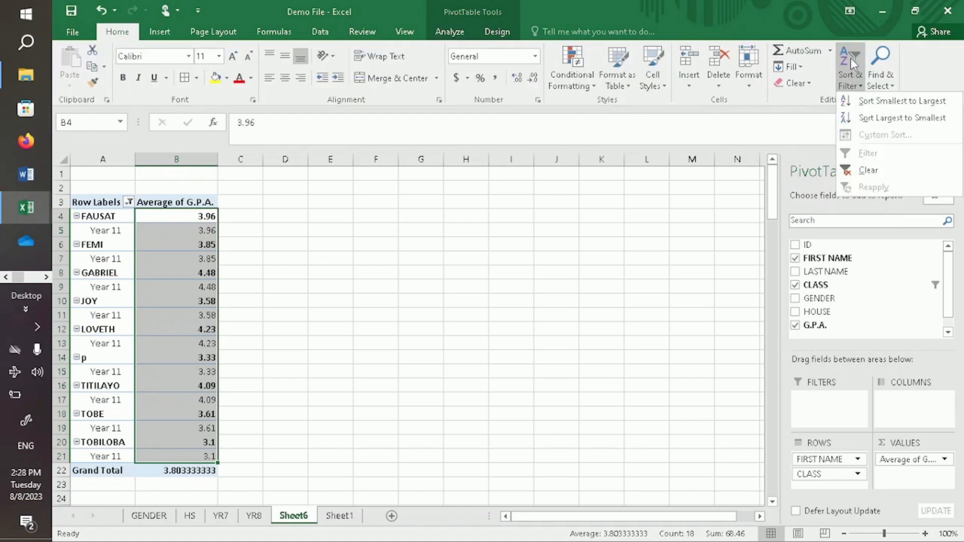
{"action": "left_click", "coordinate": [880, 119]}
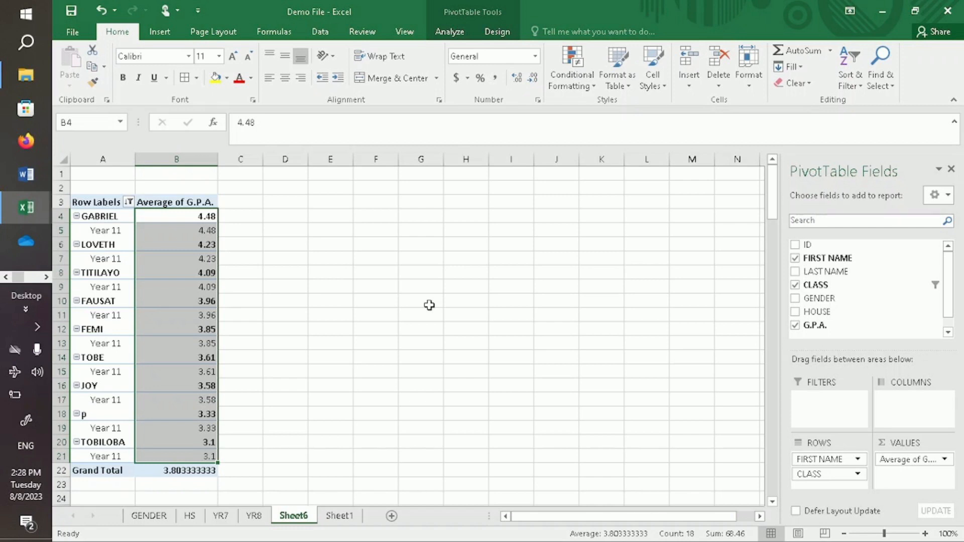
Insert a clustered bar chart from the whole Year 11 pivot table.
{"action": "left_click", "coordinate": [102, 203]}
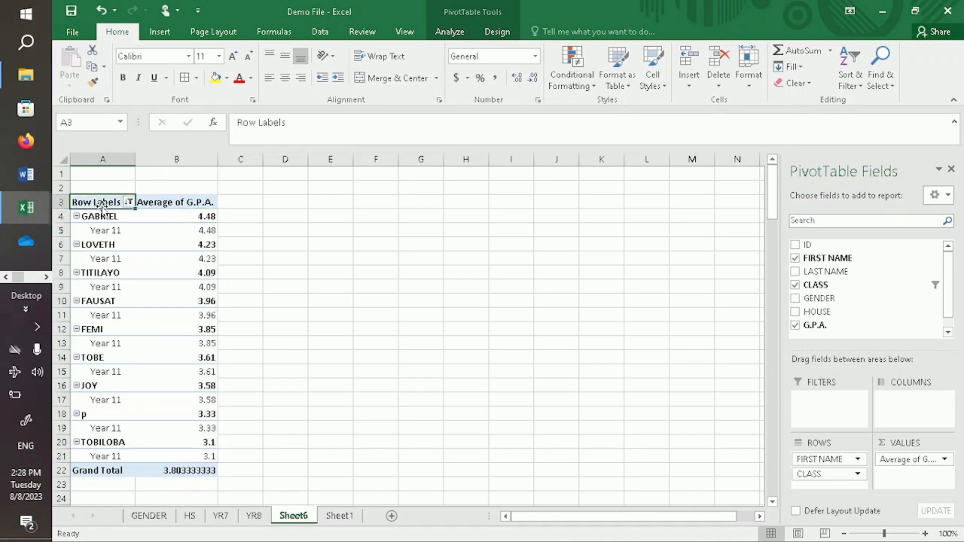
{"action": "key", "text": "ctrl+a"}
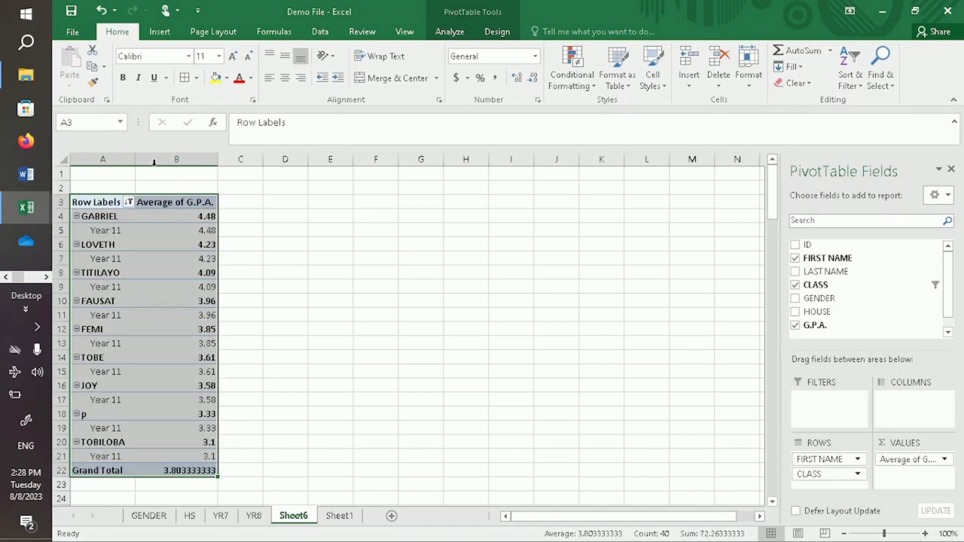
{"action": "left_click", "coordinate": [163, 34]}
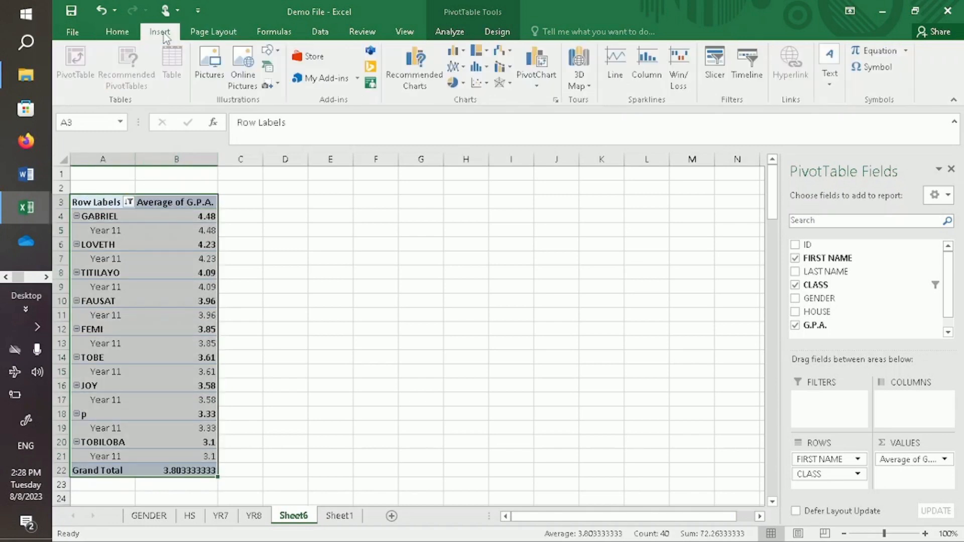
{"action": "left_click", "coordinate": [410, 63]}
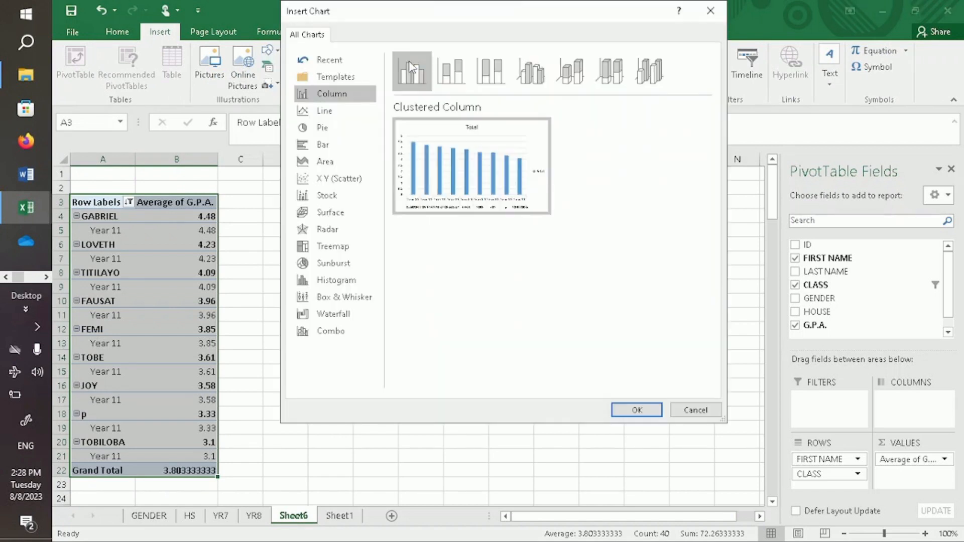
{"action": "left_click", "coordinate": [316, 145]}
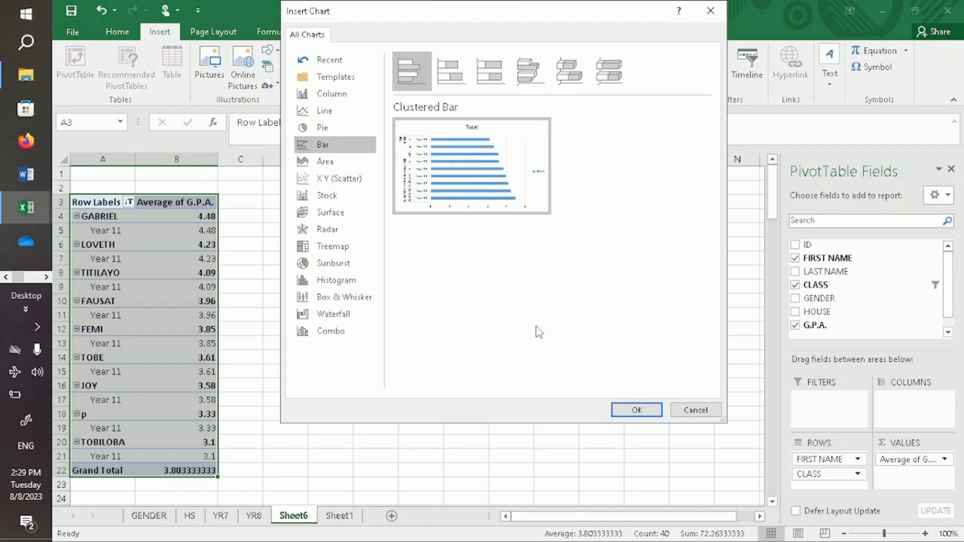
{"action": "left_click", "coordinate": [637, 411]}
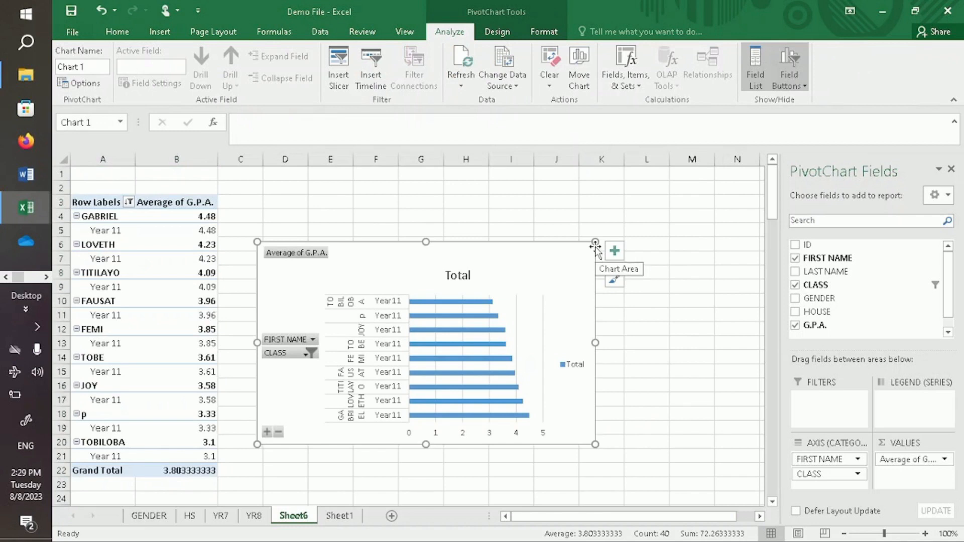
Enlarge the Year 11 bar chart beside the pivot table to span about columns C to M and rows 2 to 23.
{"action": "left_click_drag", "start_coordinate": [596, 242], "coordinate": [676, 184]}
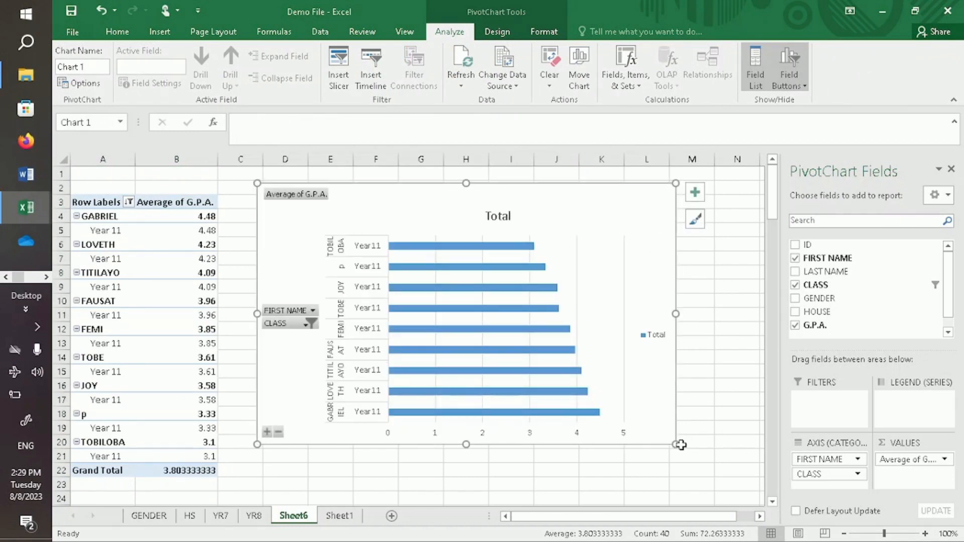
{"action": "left_click_drag", "start_coordinate": [676, 444], "coordinate": [711, 471]}
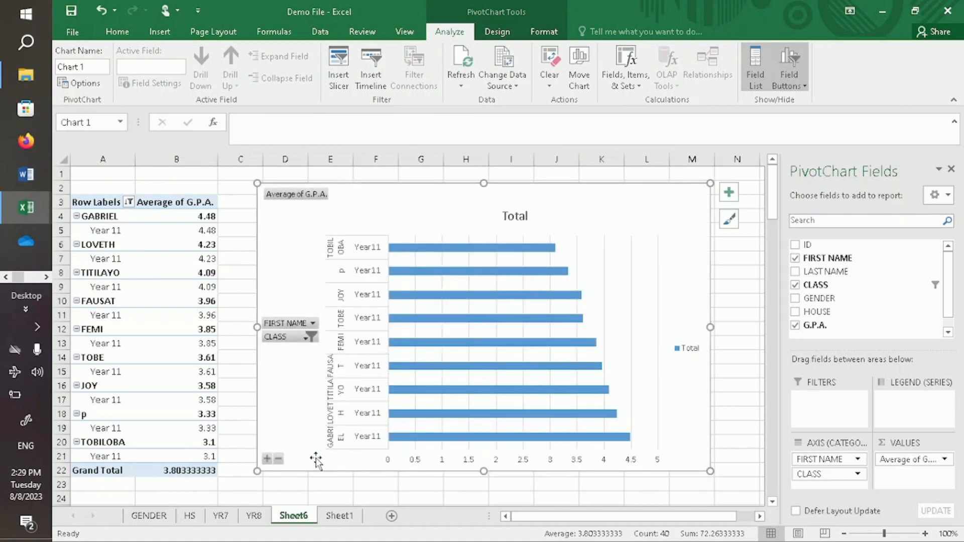
{"action": "left_click_drag", "start_coordinate": [256, 471], "coordinate": [236, 486]}
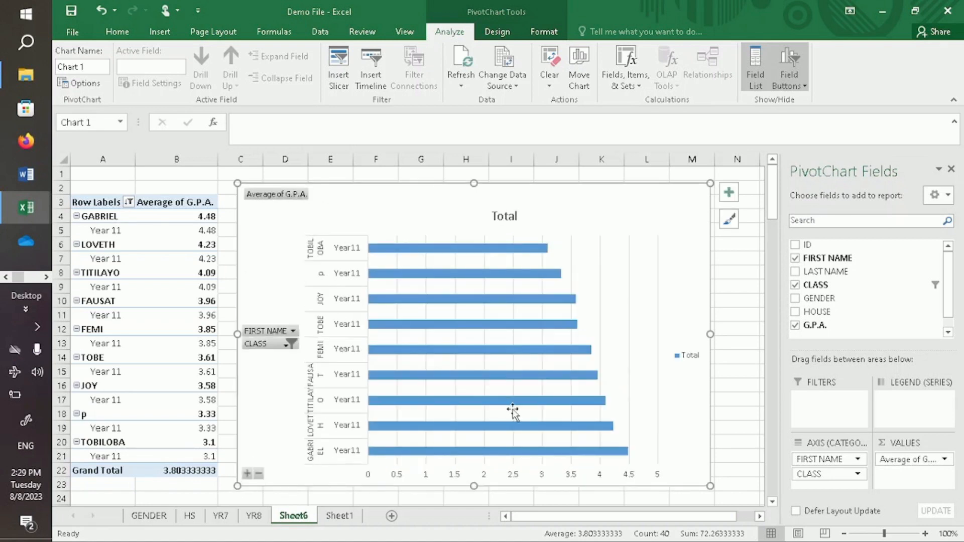
{"action": "left_click_drag", "start_coordinate": [708, 493], "coordinate": [720, 492]}
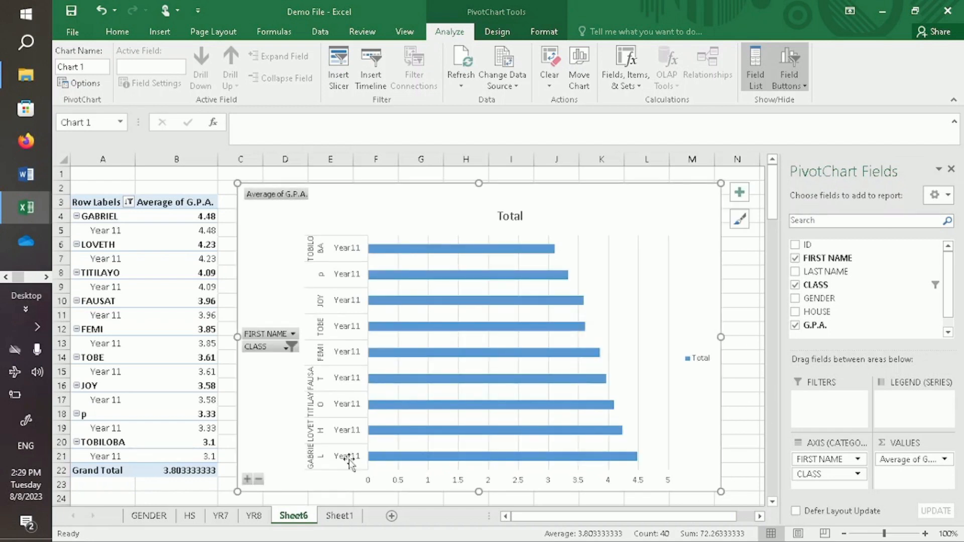
Review the pivot tables and charts on the GENDER, HS and YR7 worksheets, and return to the Year 11 worksheet.
{"action": "left_click", "coordinate": [149, 516]}
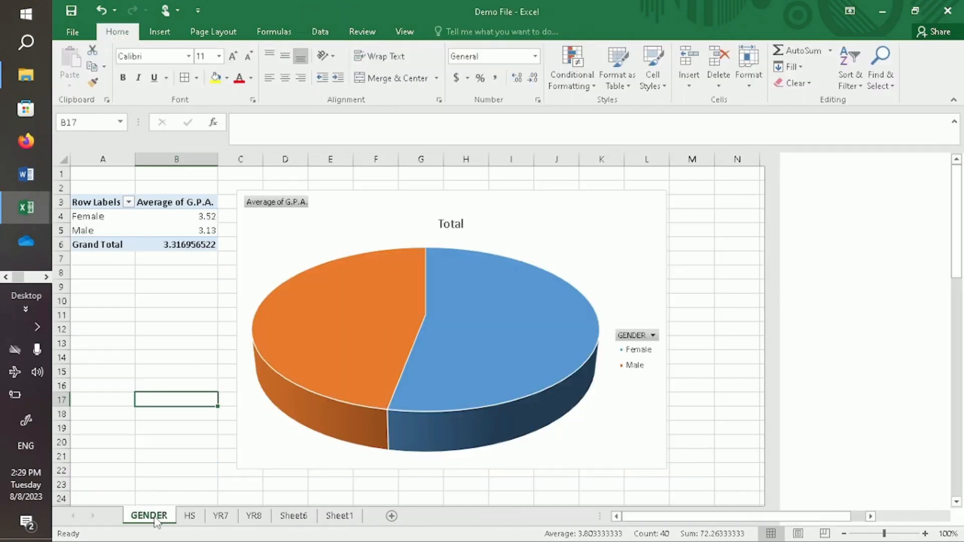
{"action": "left_click", "coordinate": [190, 518]}
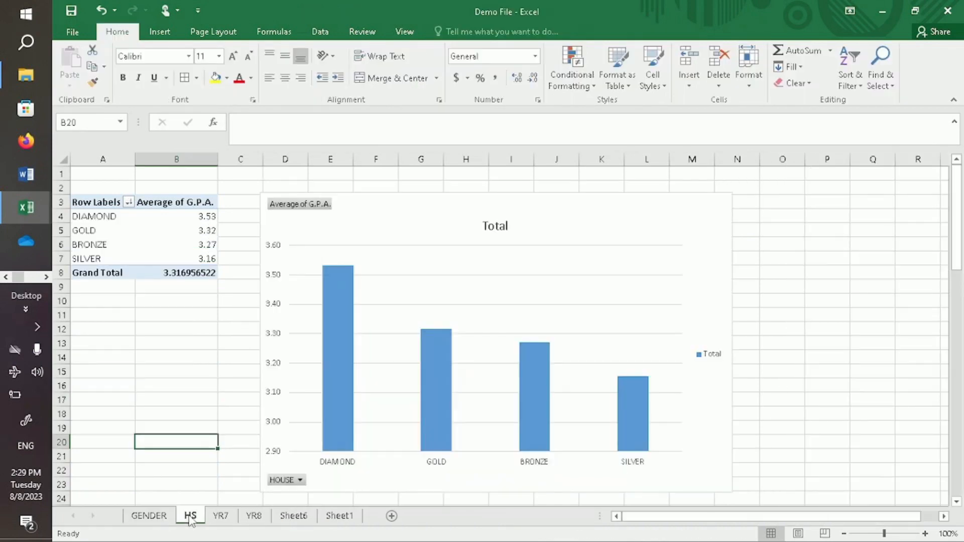
{"action": "left_click", "coordinate": [219, 517]}
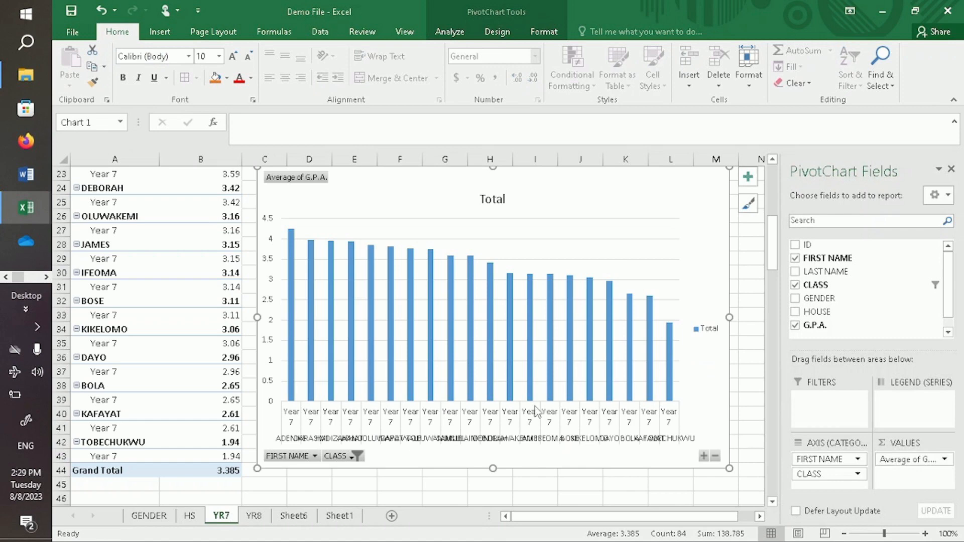
{"action": "left_click_drag", "start_coordinate": [773, 252], "coordinate": [772, 193]}
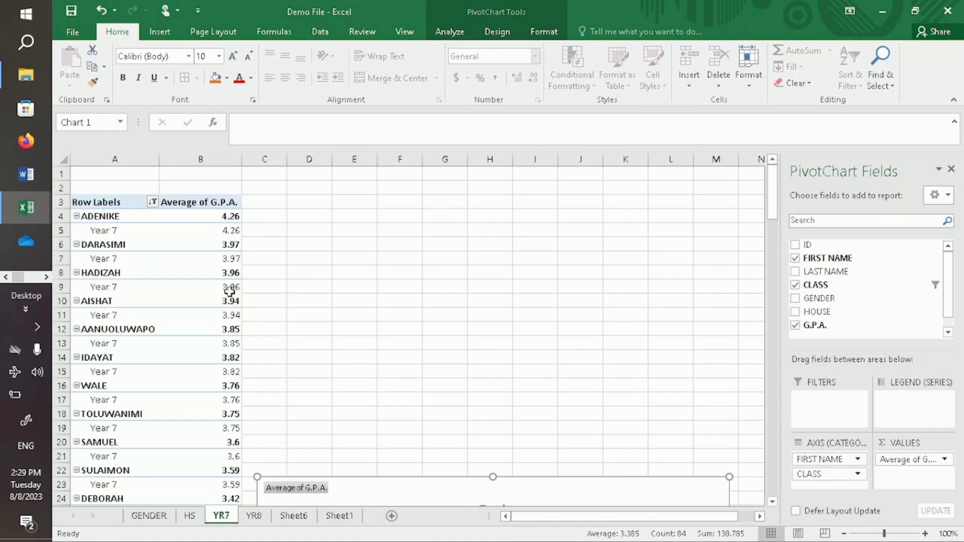
{"action": "left_click", "coordinate": [151, 520]}
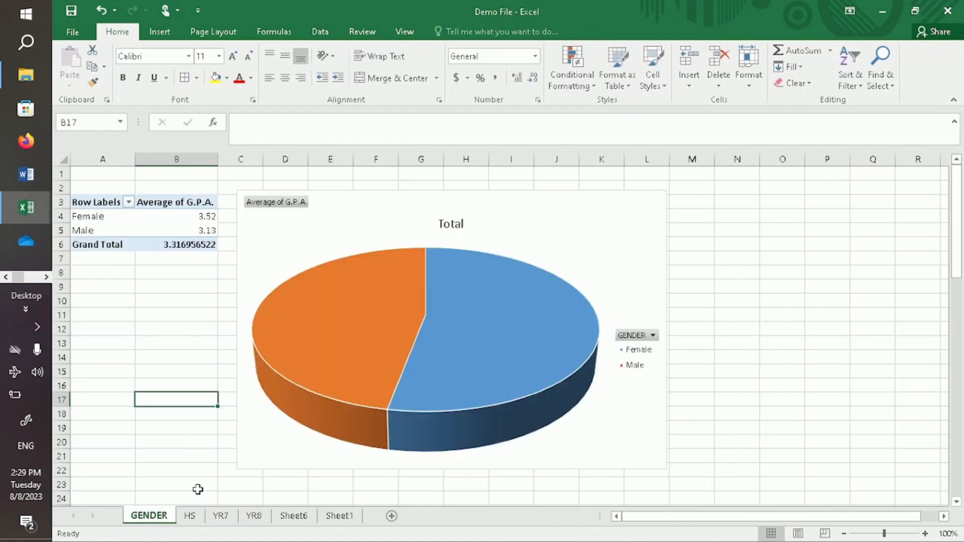
{"action": "left_click", "coordinate": [190, 518]}
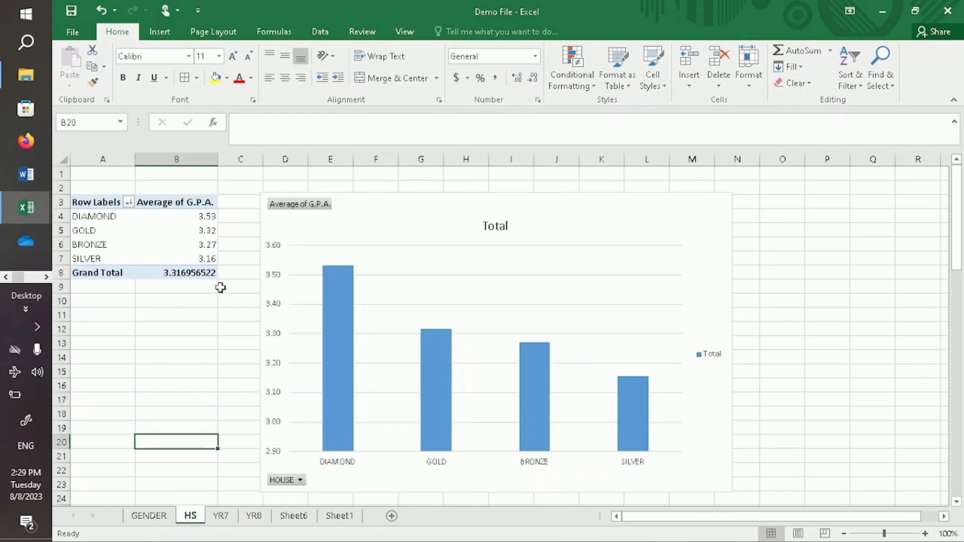
{"action": "left_click", "coordinate": [300, 517]}
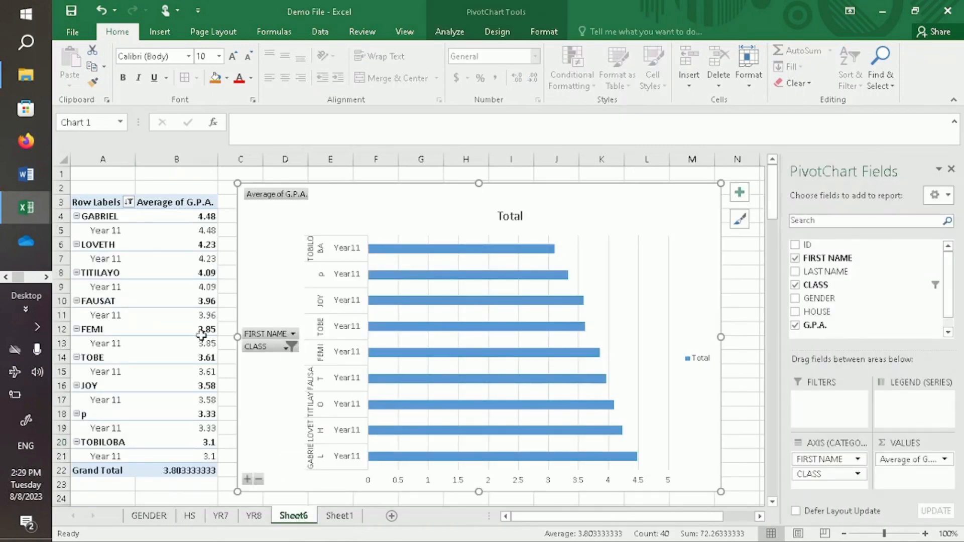
Rename the Year 11 worksheet as YR11.
{"action": "right_click", "coordinate": [290, 521]}
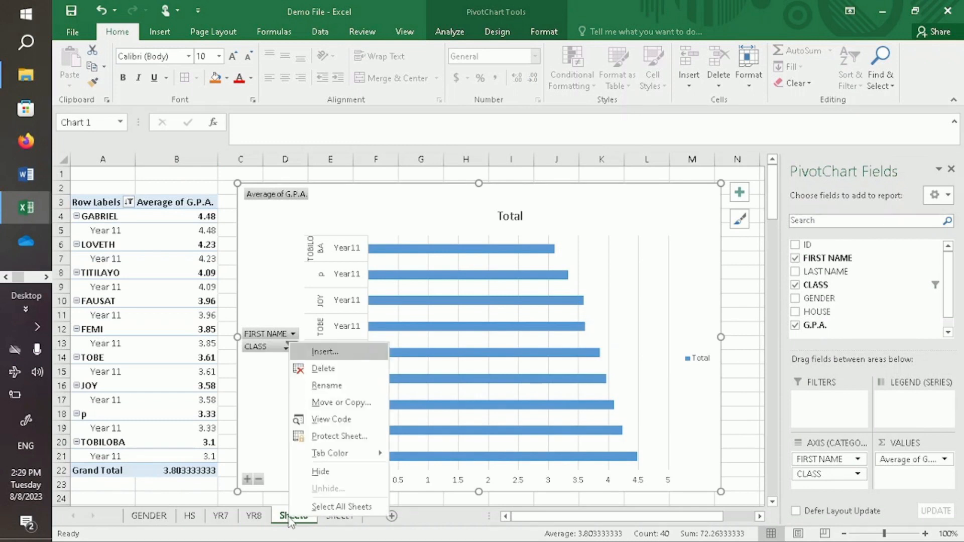
{"action": "left_click", "coordinate": [326, 386]}
{"action": "type", "text": "11"}
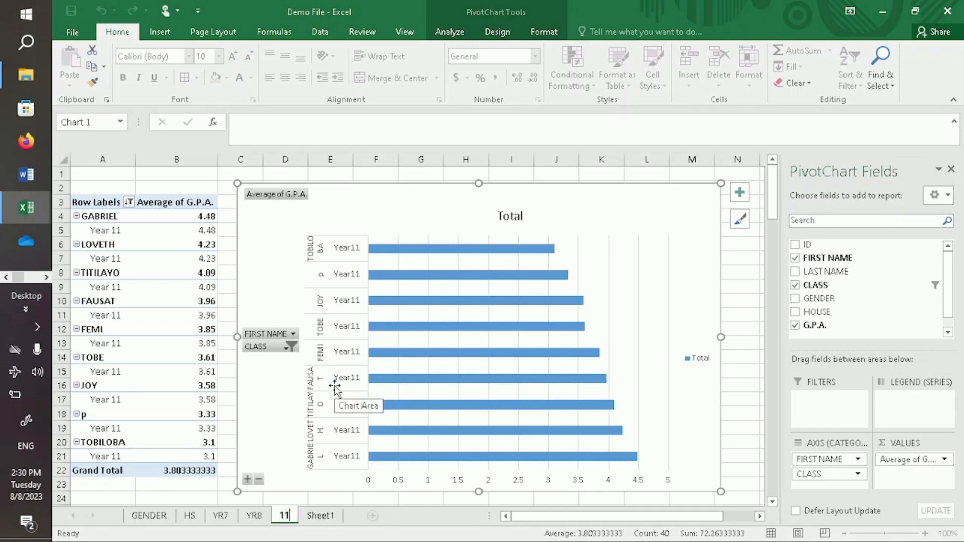
{"action": "key", "text": "BackSpace"}
{"action": "key", "text": "BackSpace"}
{"action": "type", "text": "YR11"}
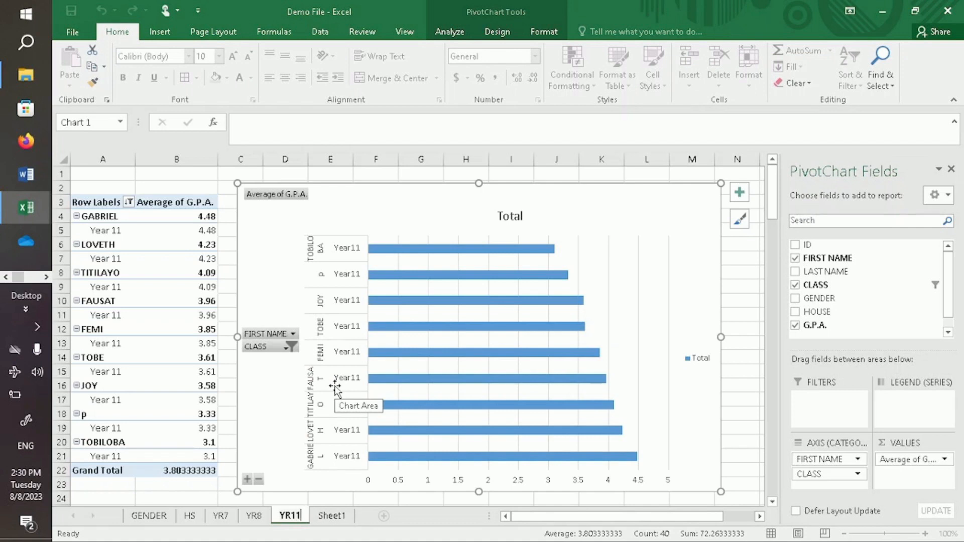
{"action": "left_click", "coordinate": [745, 384]}
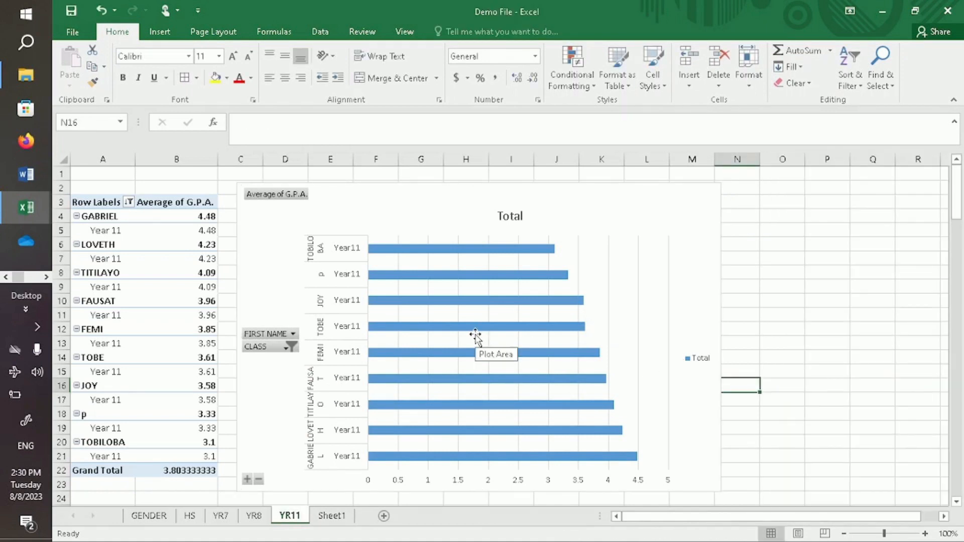